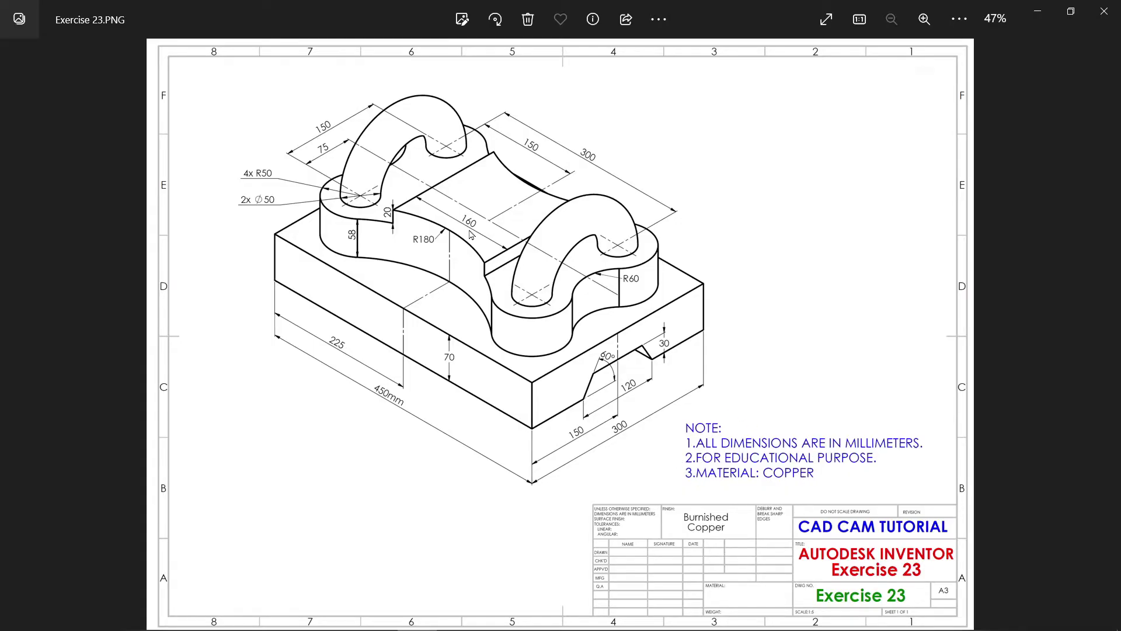
Step: Zoom the Exercise 23 reference drawing in Photos from 47% to 63%
scroll(439, 215, "up", 4, "ctrl")
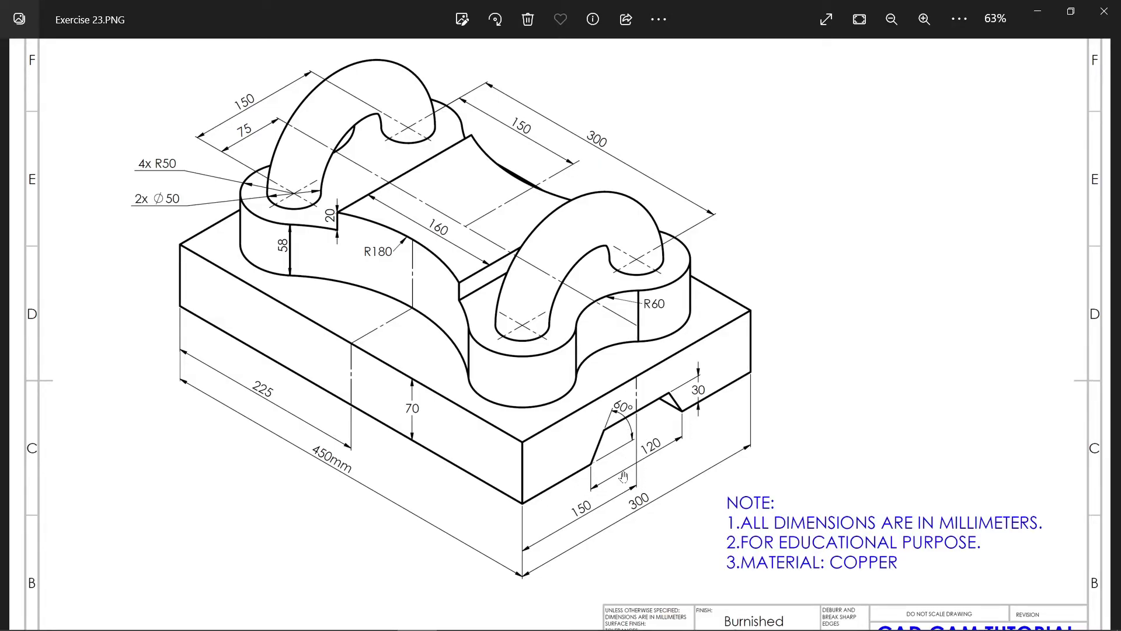
Step: Create a new part from the Metric Standard (mm).ipt template
left_click(1037, 14)
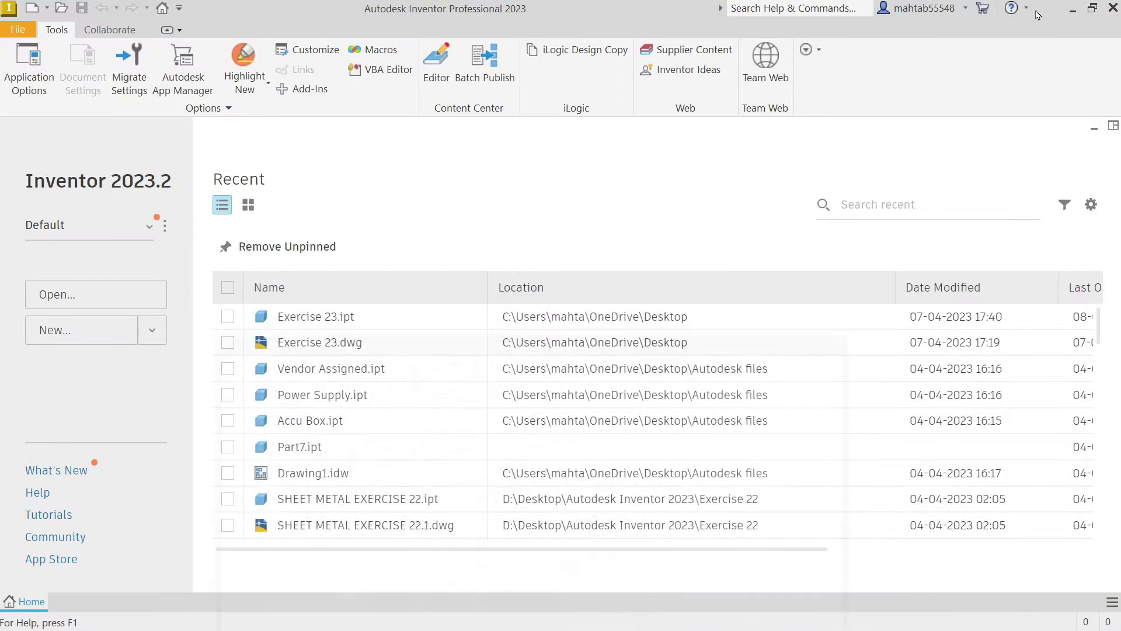
left_click(51, 333)
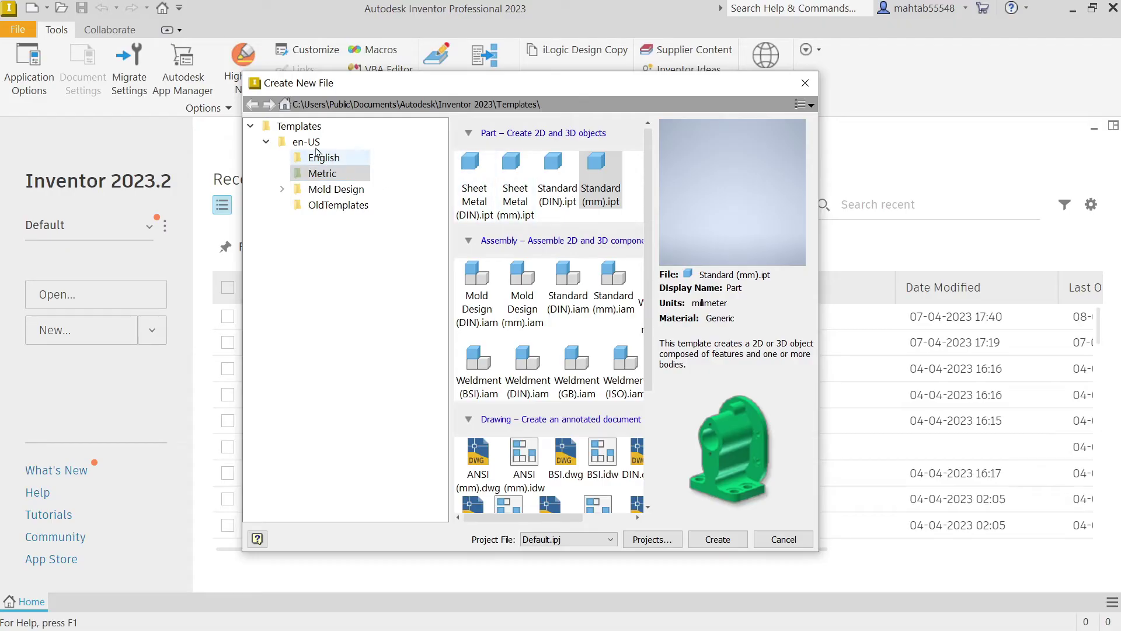
left_click(607, 186)
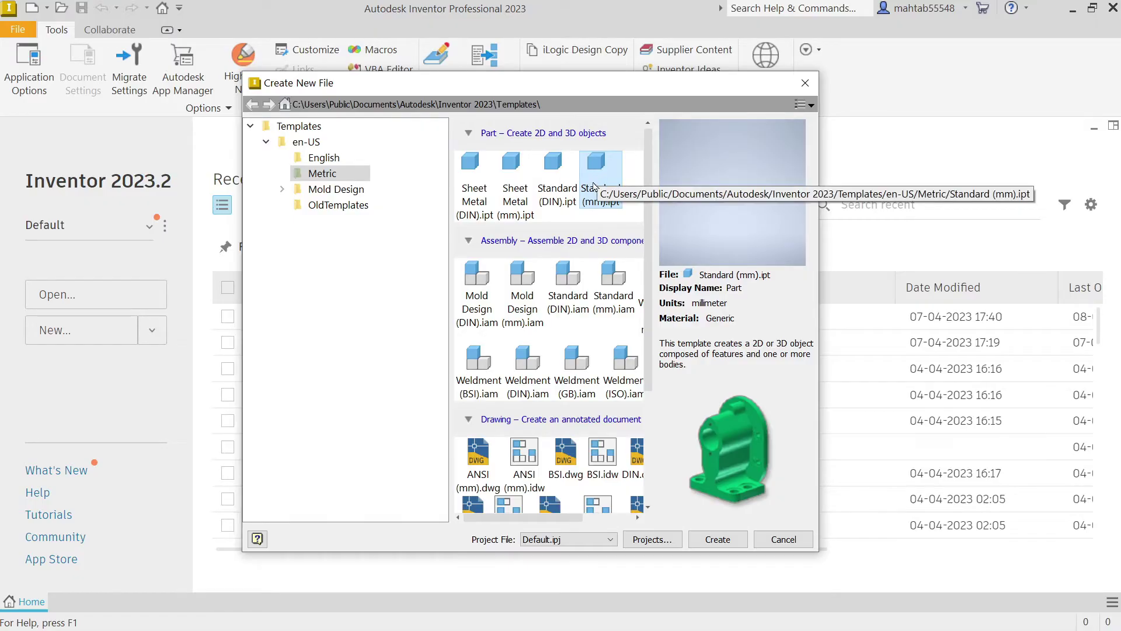
left_click(594, 184)
left_click(716, 538)
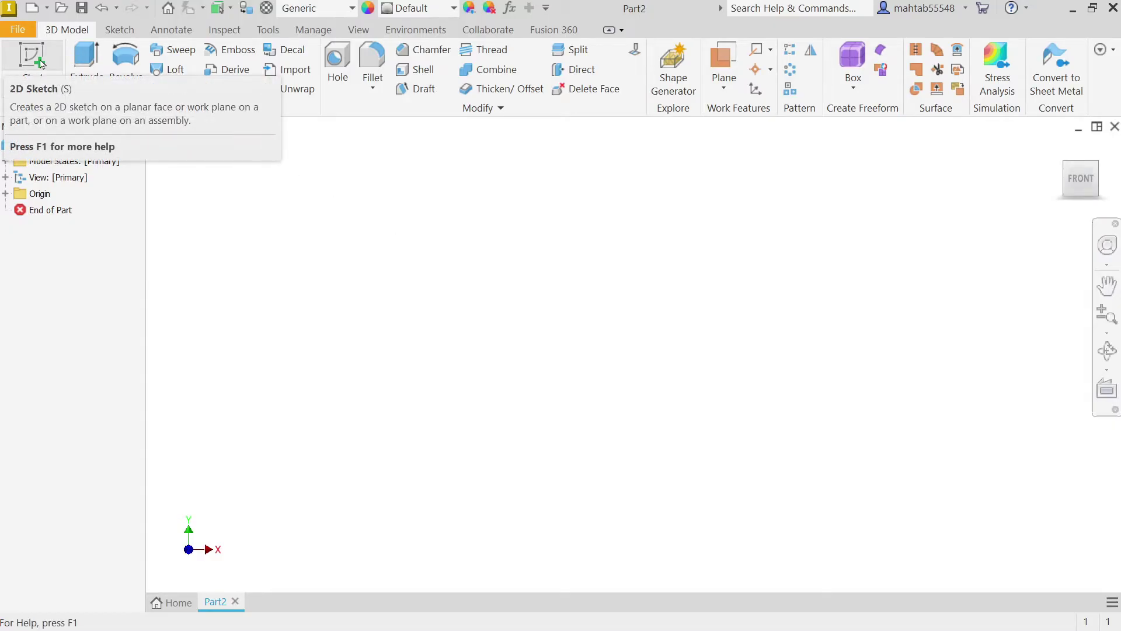
Step: Start a sketch on the XZ plane and centre a rectangle on the origin
left_click(41, 63)
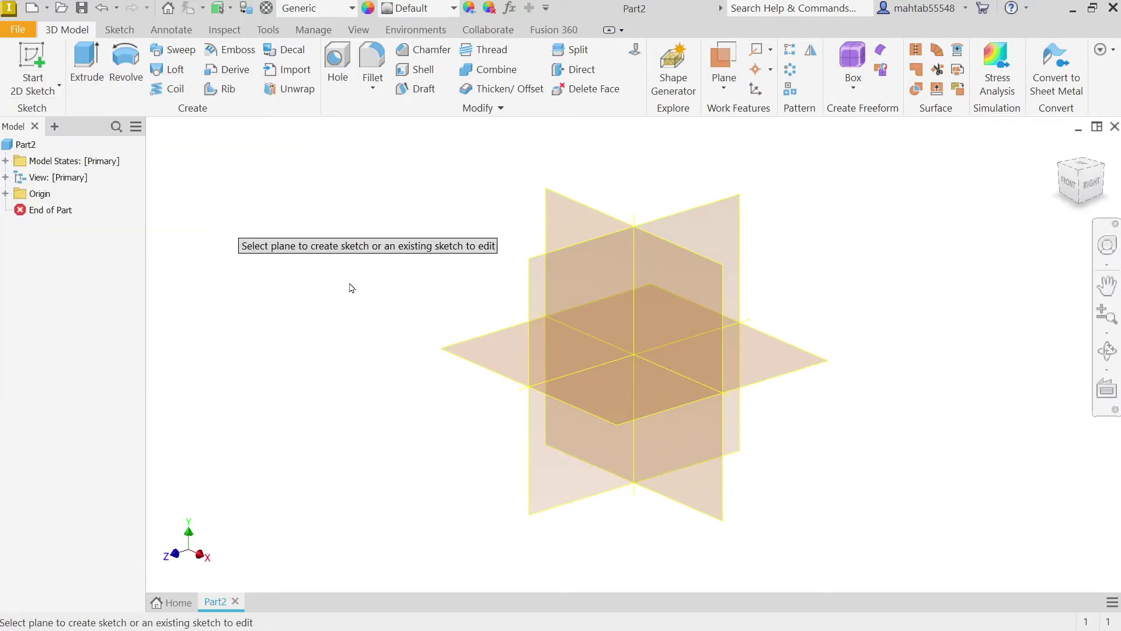
left_click(482, 358)
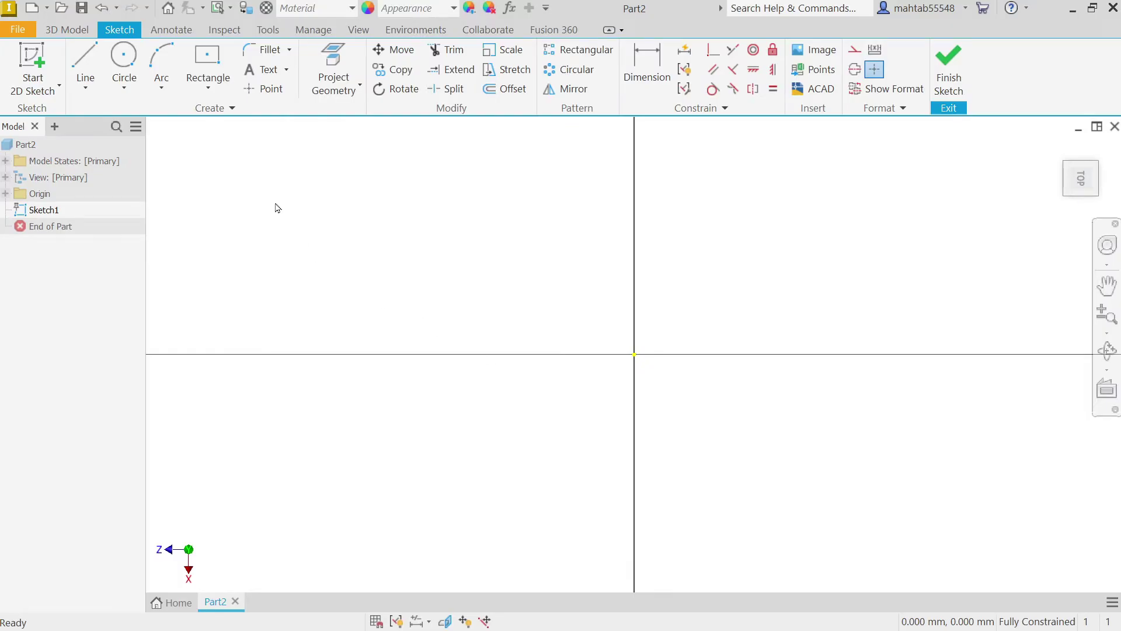
left_click(208, 90)
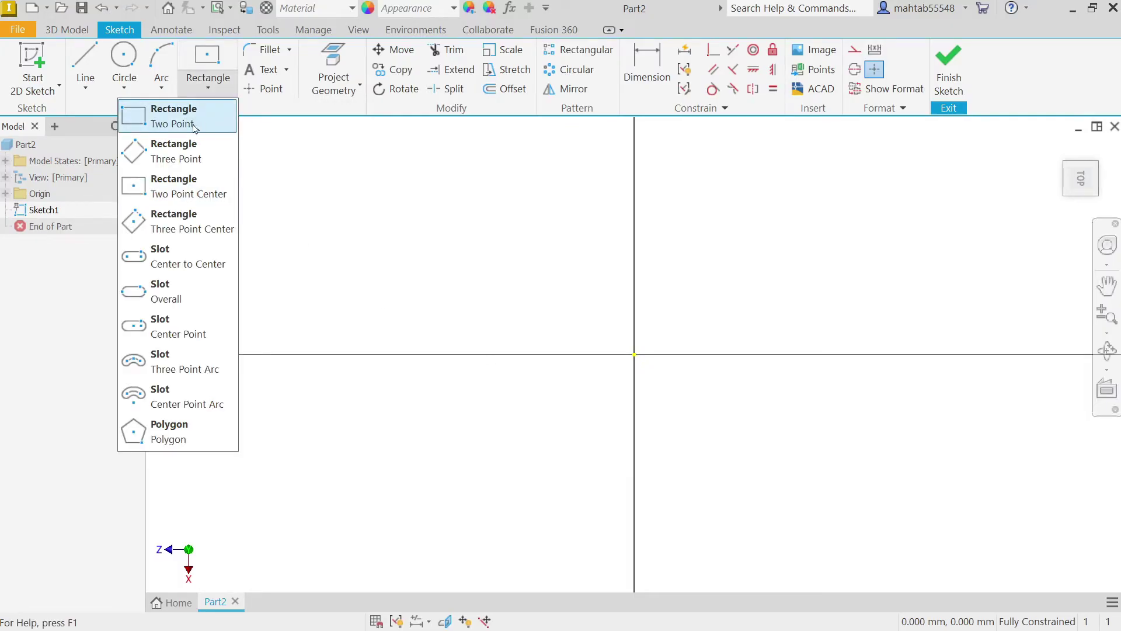
left_click(189, 194)
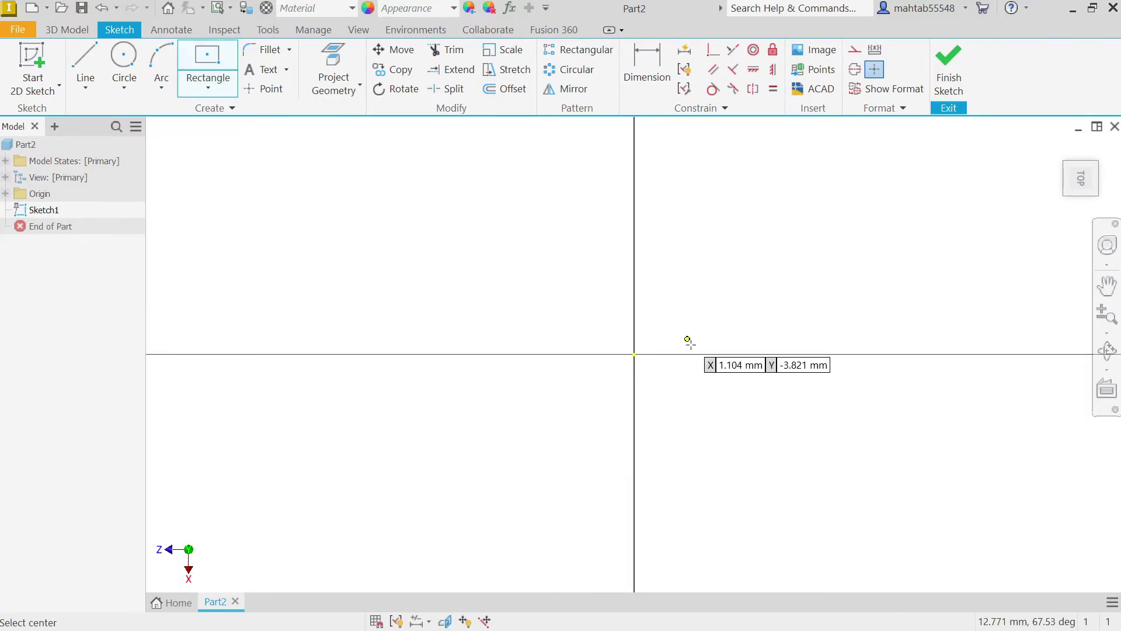
left_click(634, 354)
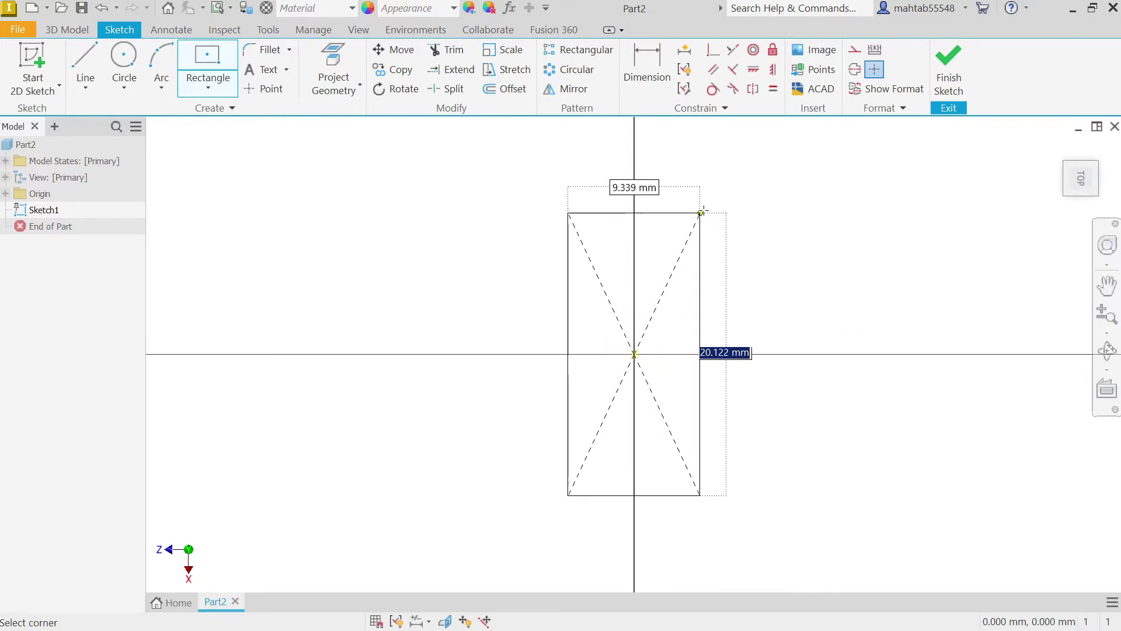
Step: Size the rectangle 450 by 300 mm and finish the sketch
type("450")
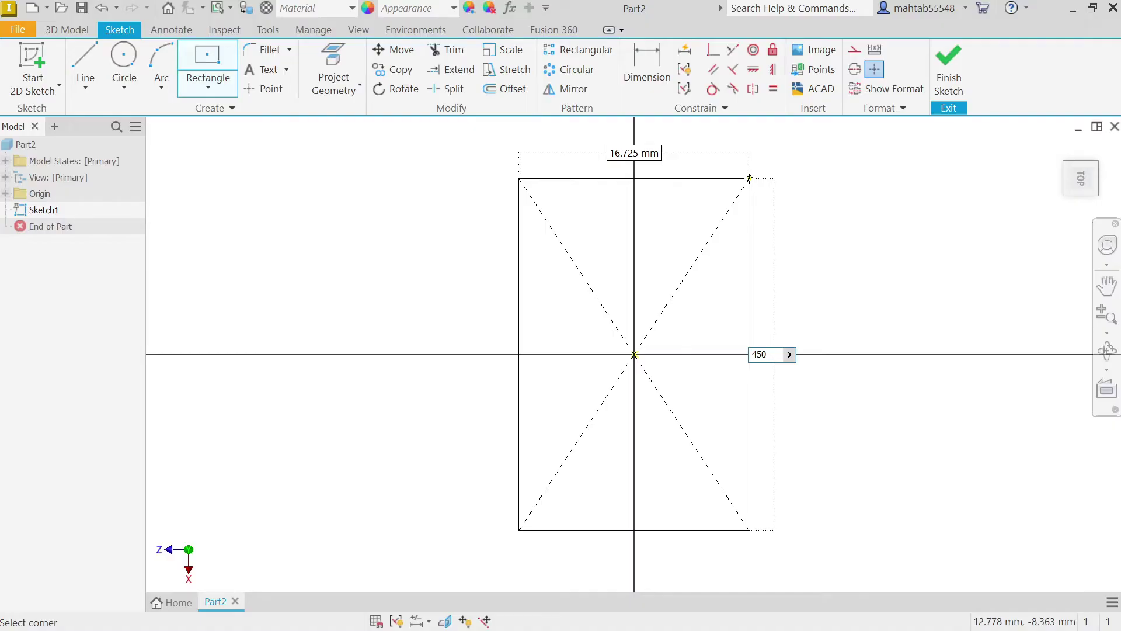
key("Tab")
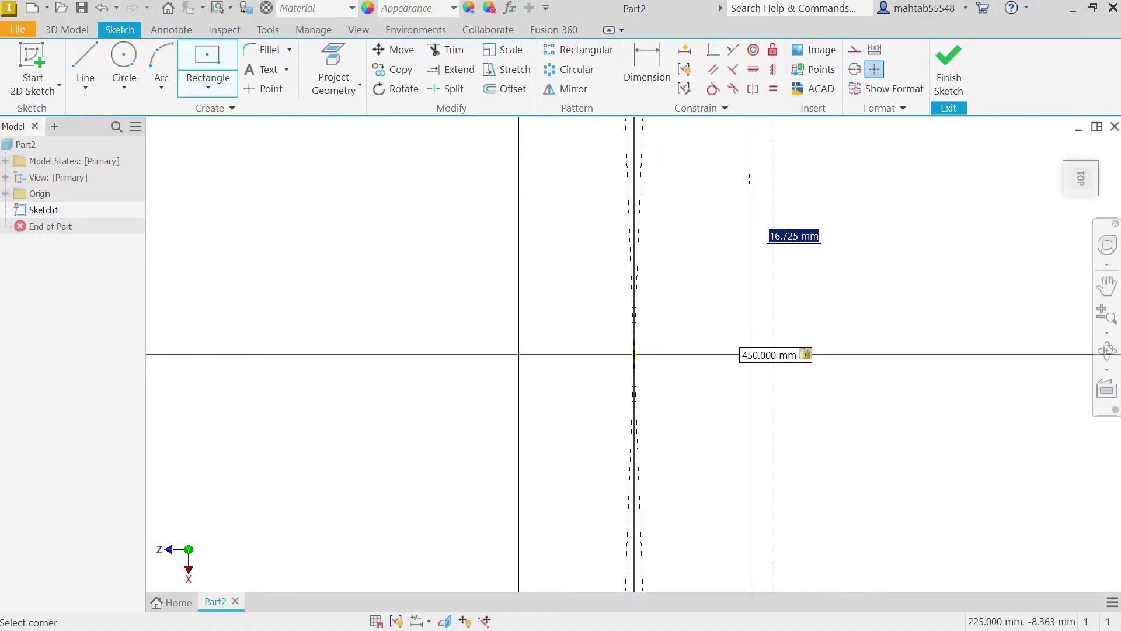
type("300")
key("Return")
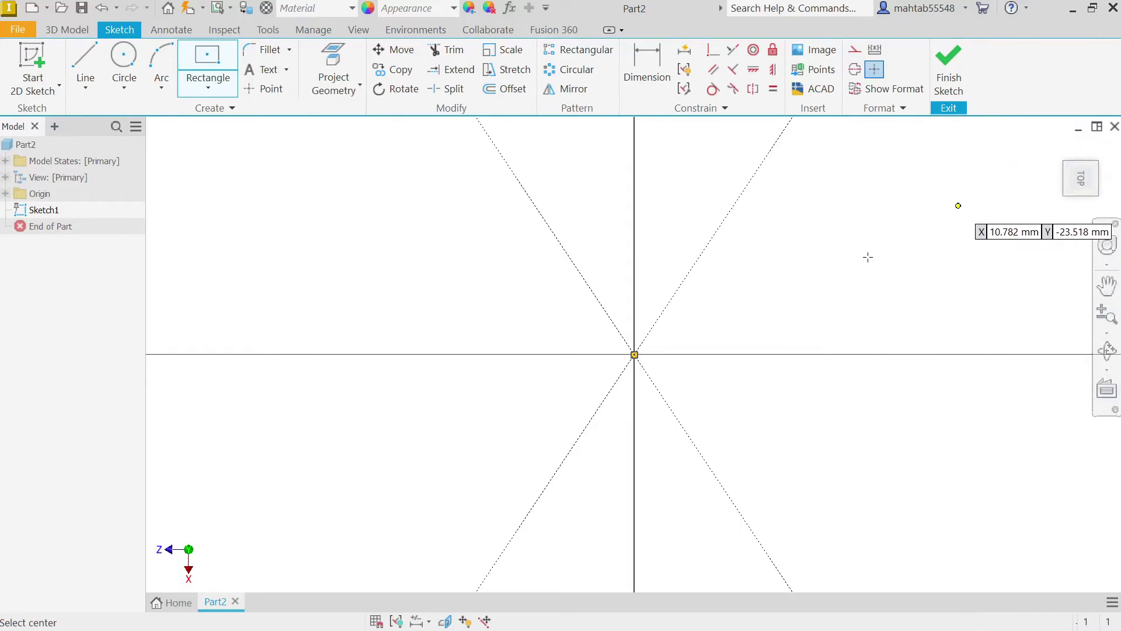
scroll(853, 269, "down", 3)
scroll(753, 310, "down", 6)
scroll(808, 270, "up", 3)
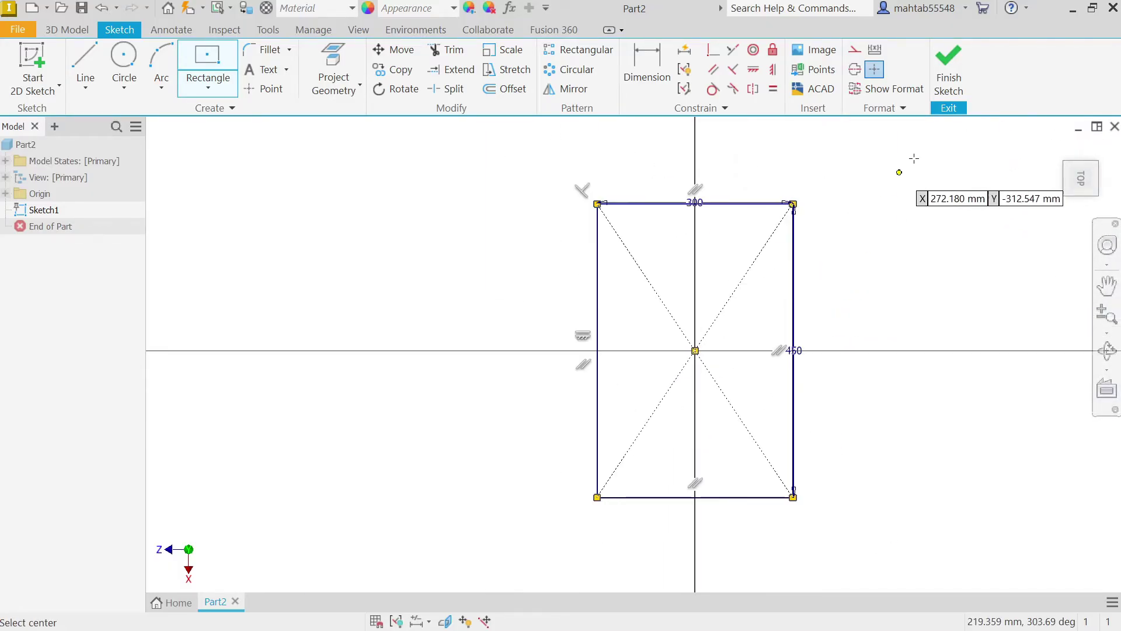
left_click(948, 73)
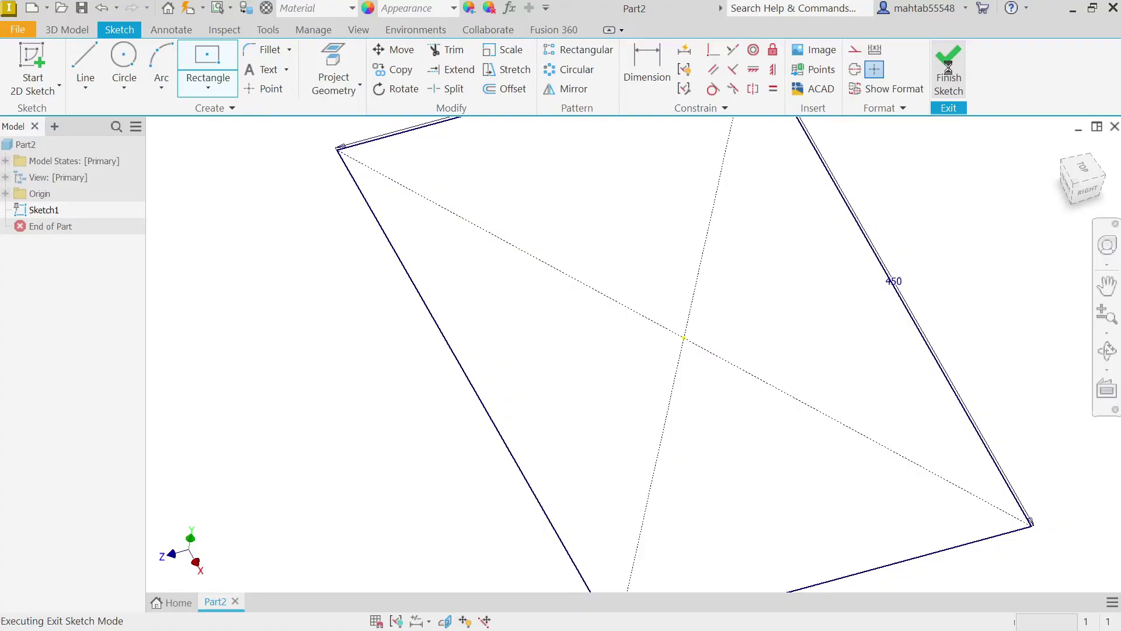
Step: Extrude the rectangle upward 70 mm into a 300 × 450 × 70 mm block
left_click(1061, 147)
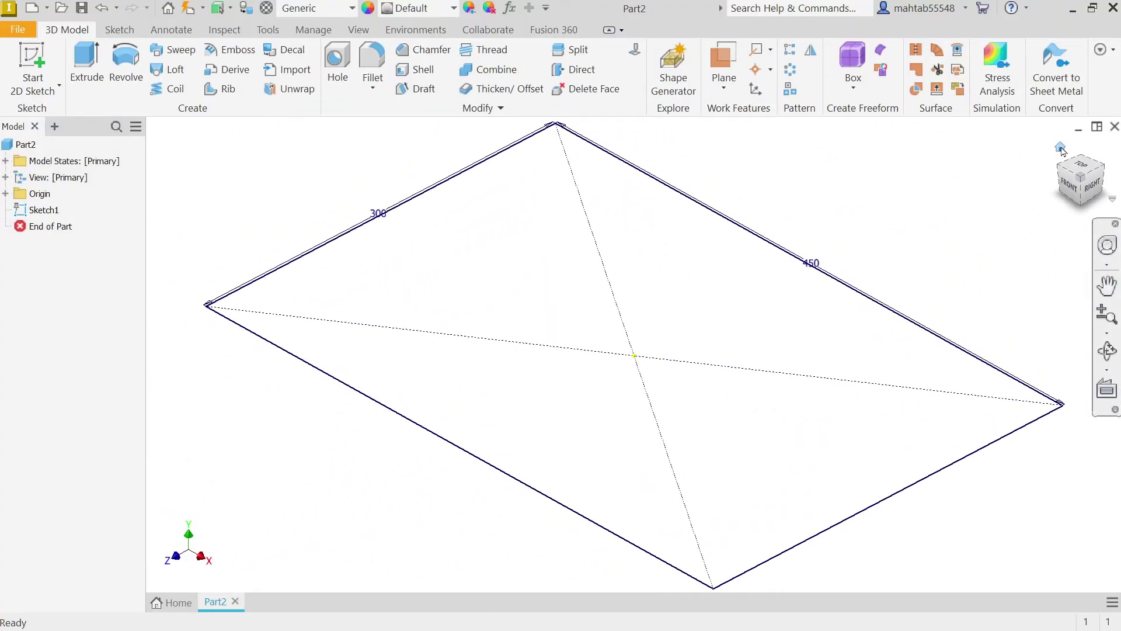
left_click(85, 75)
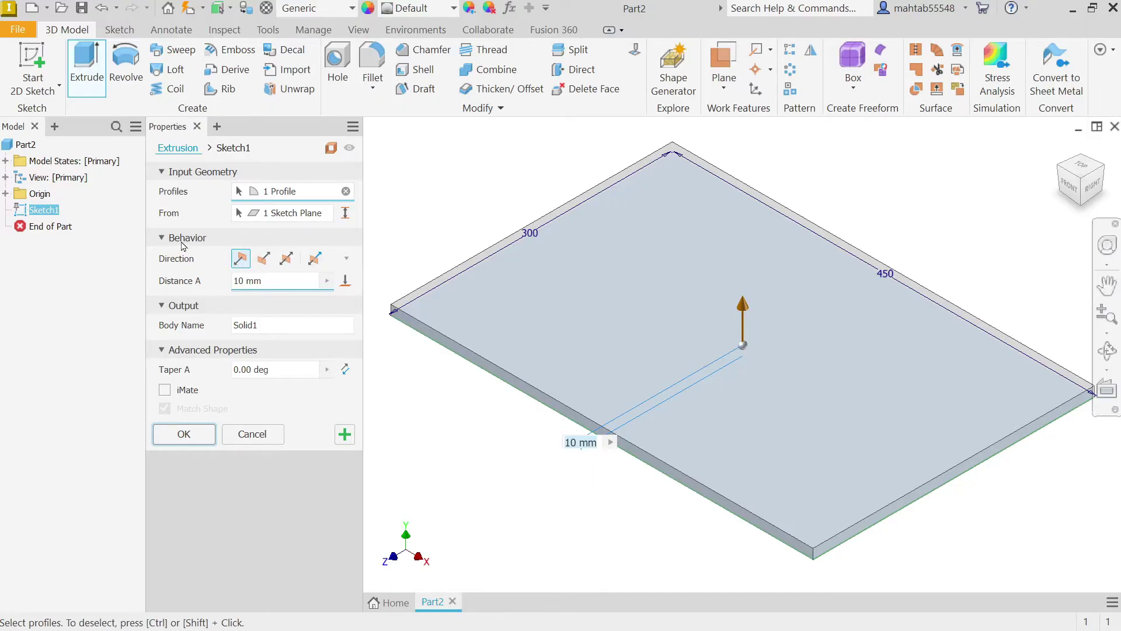
left_click(263, 258)
left_click(237, 262)
left_click(235, 281)
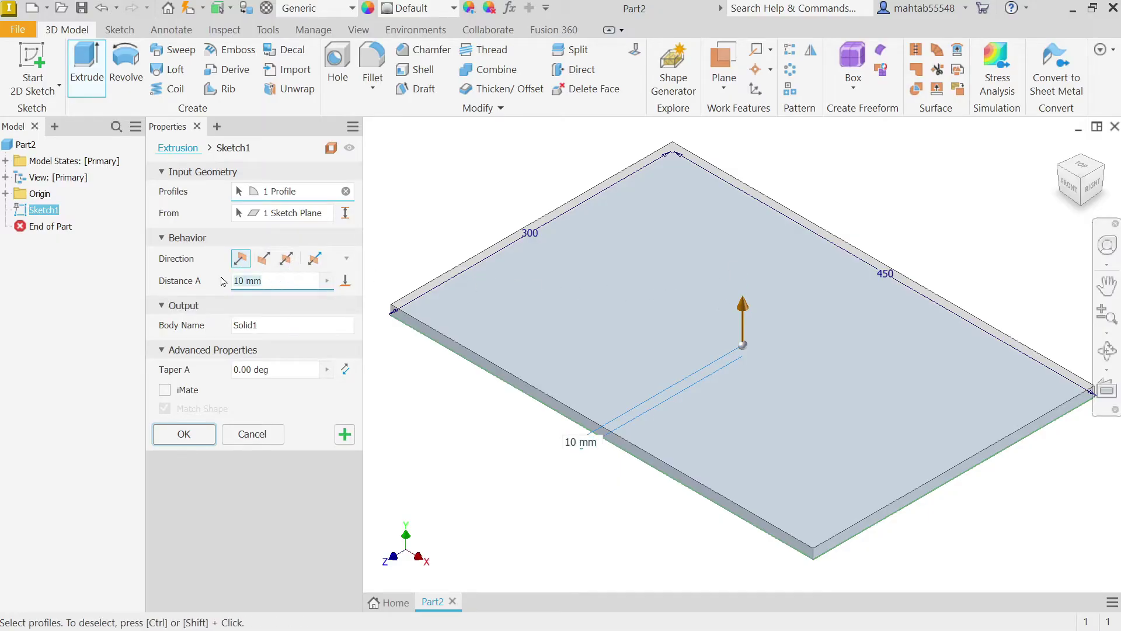
type("70")
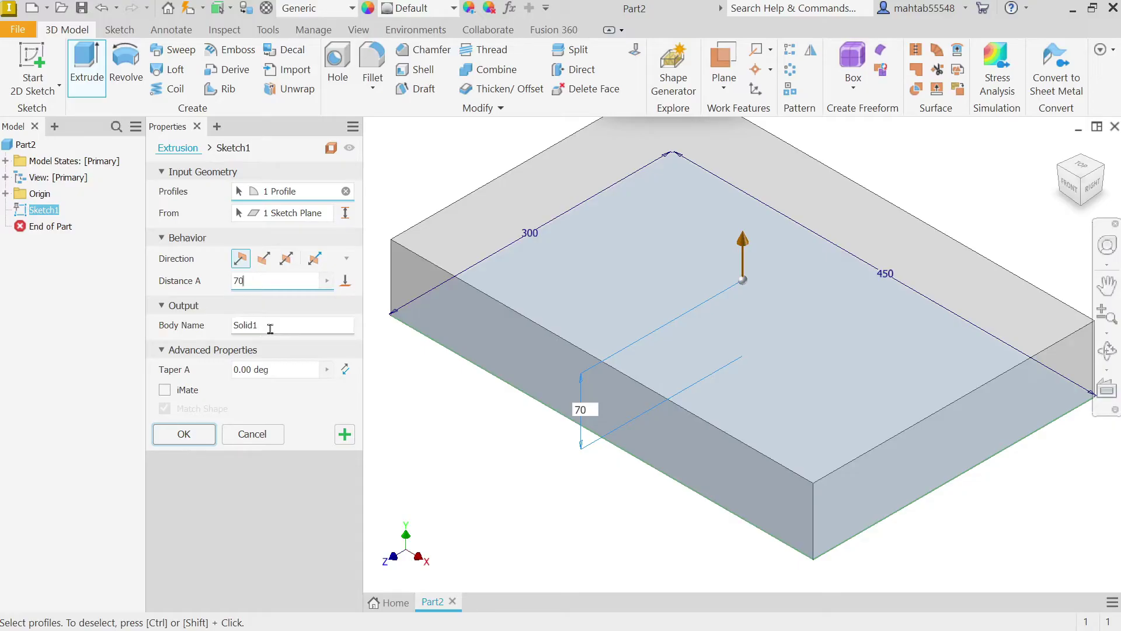
left_click_drag(265, 325, 227, 327)
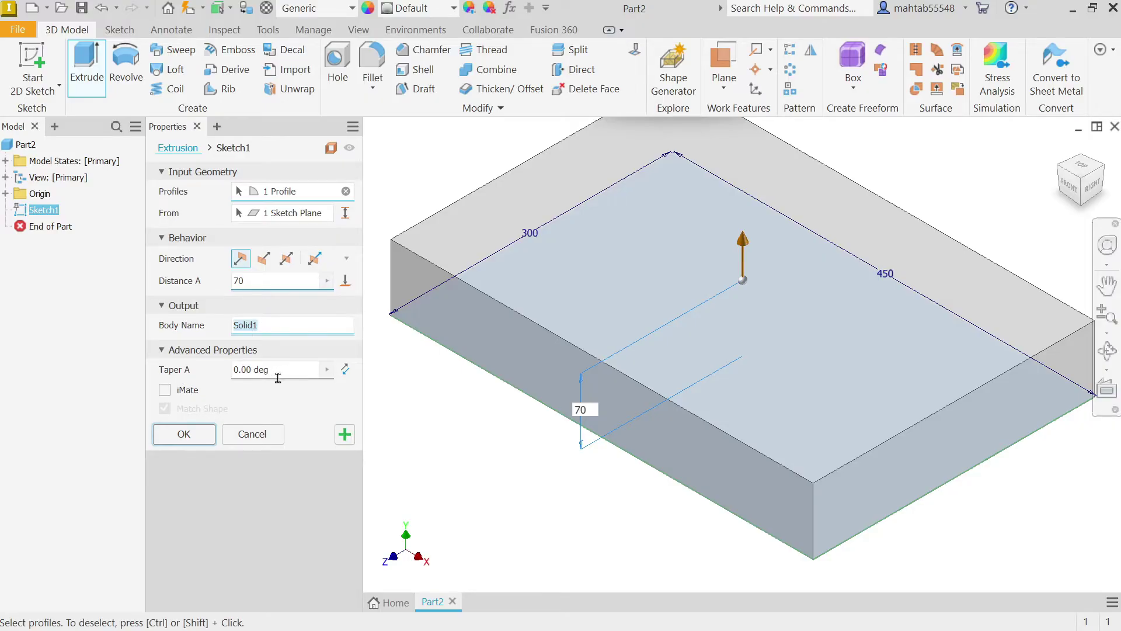
Step: Confirm the 70 mm extrusion and start a new sketch on the block's short end face
left_click(183, 434)
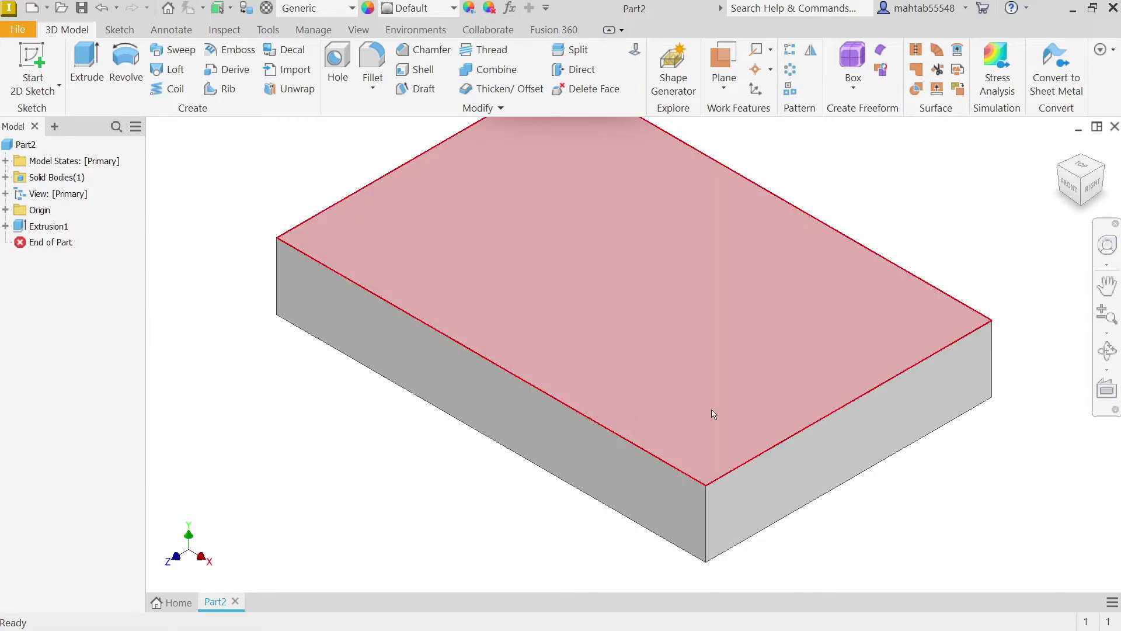
left_click(870, 447)
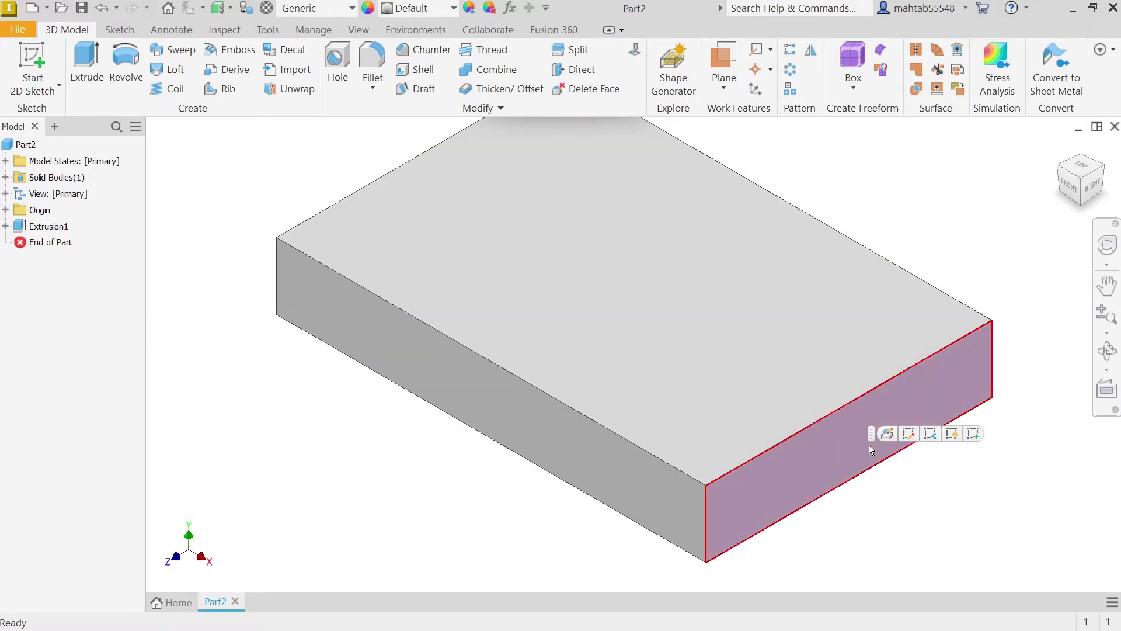
left_click(974, 435)
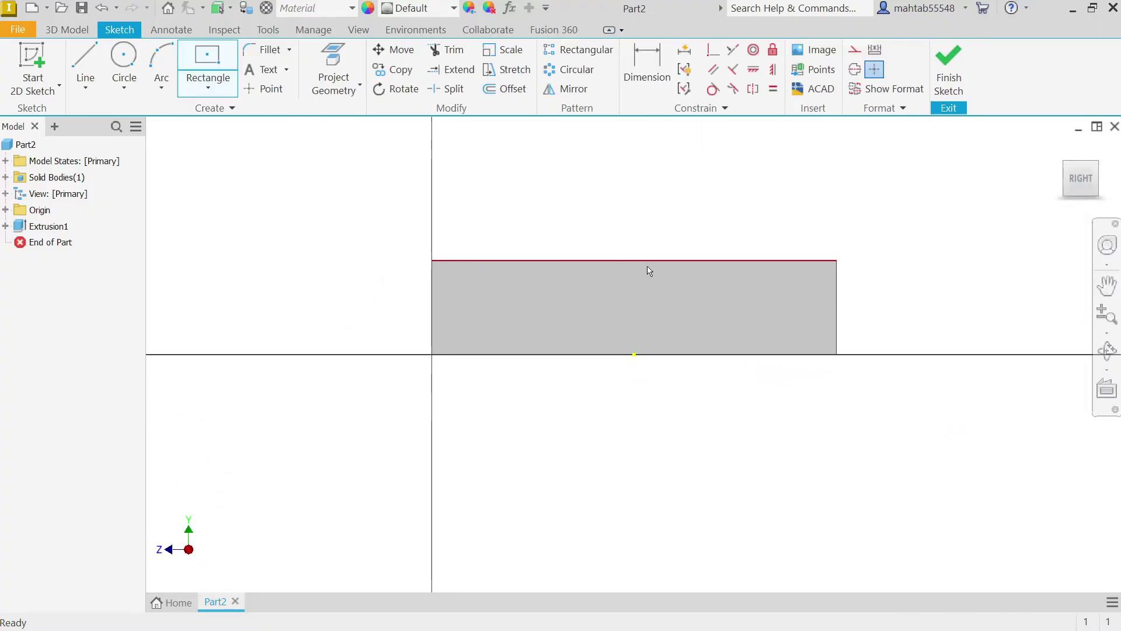
scroll(617, 290, "up", 3)
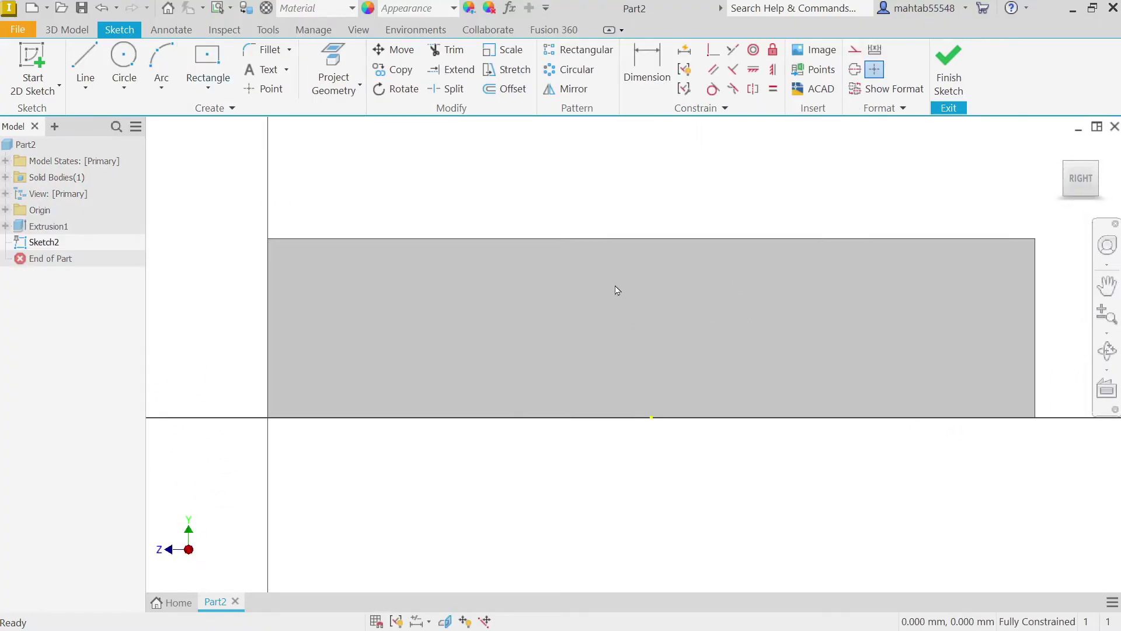
Step: Draw a closed four-line trapezoid notch resting on the block's bottom edge
left_click(85, 58)
left_click(454, 417)
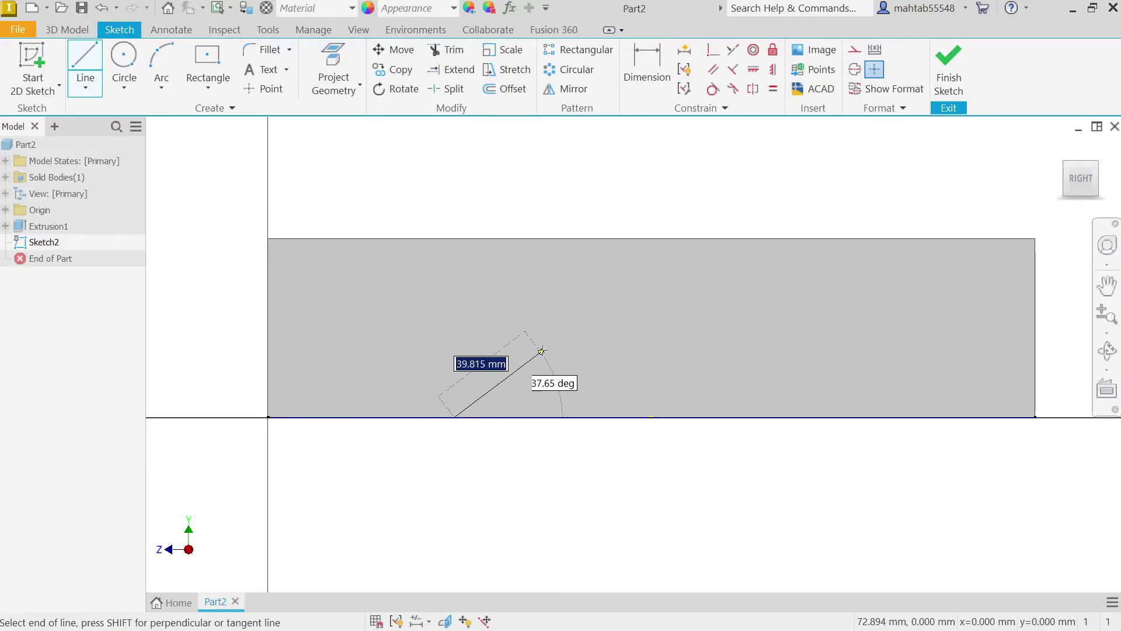
left_click(509, 344)
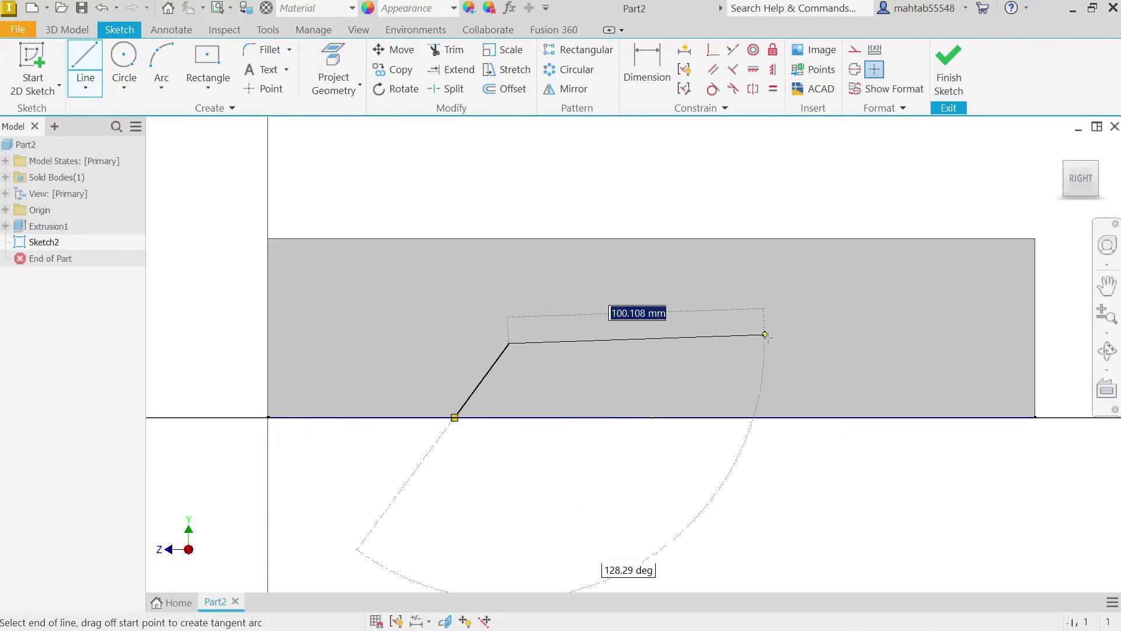
left_click(776, 343)
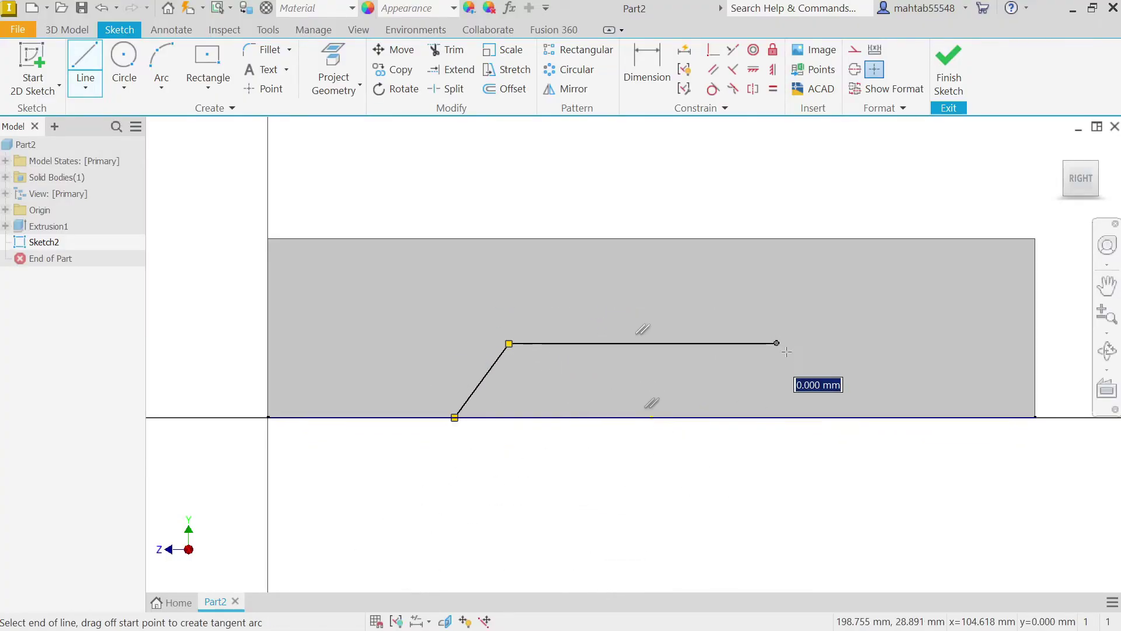
double_click(822, 418)
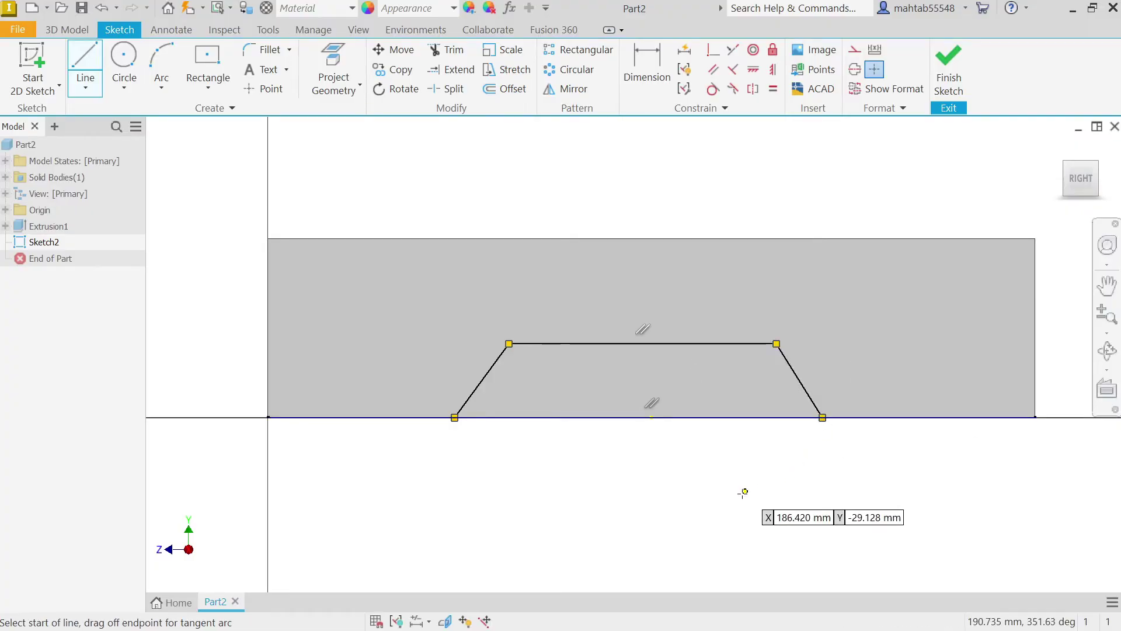
left_click(823, 417)
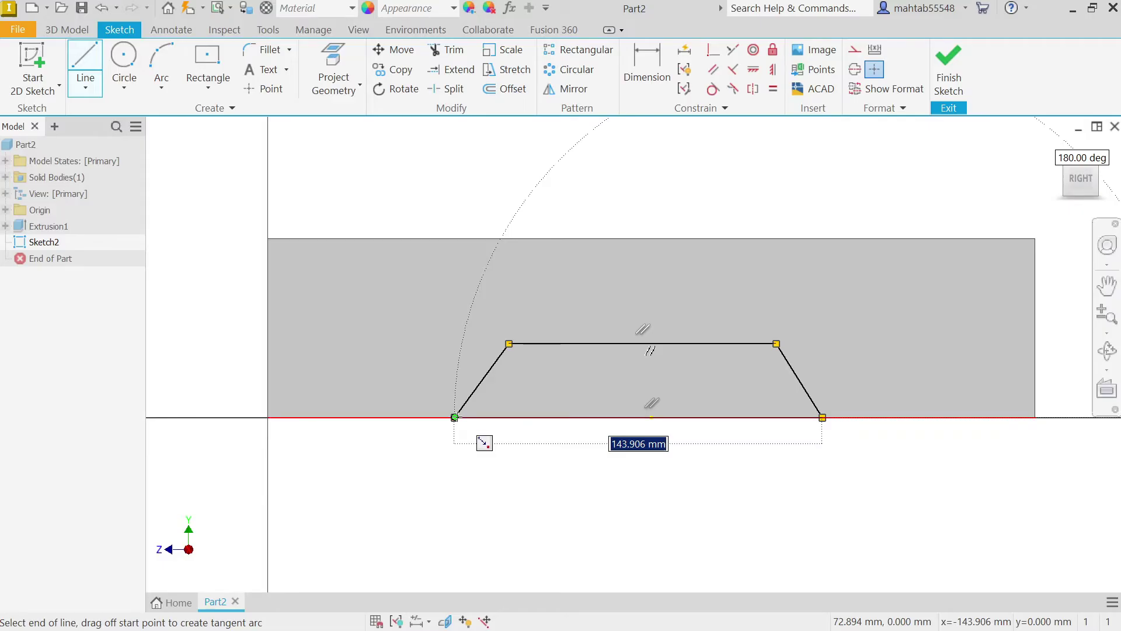
key("Return")
right_click(540, 455)
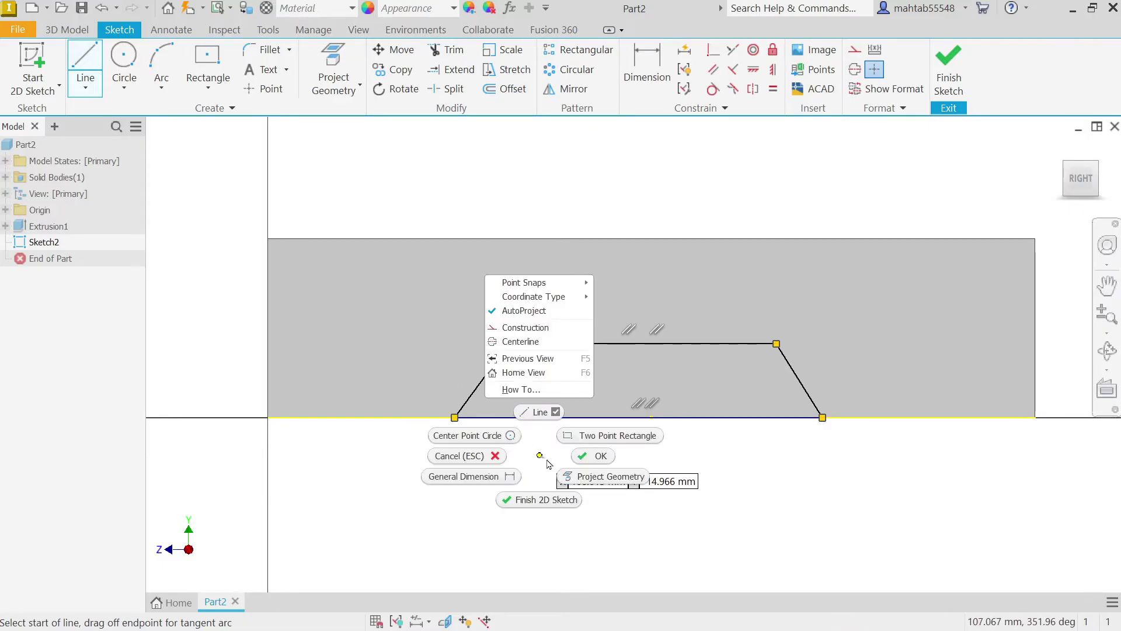
left_click(594, 456)
scroll(689, 377, "up", 3)
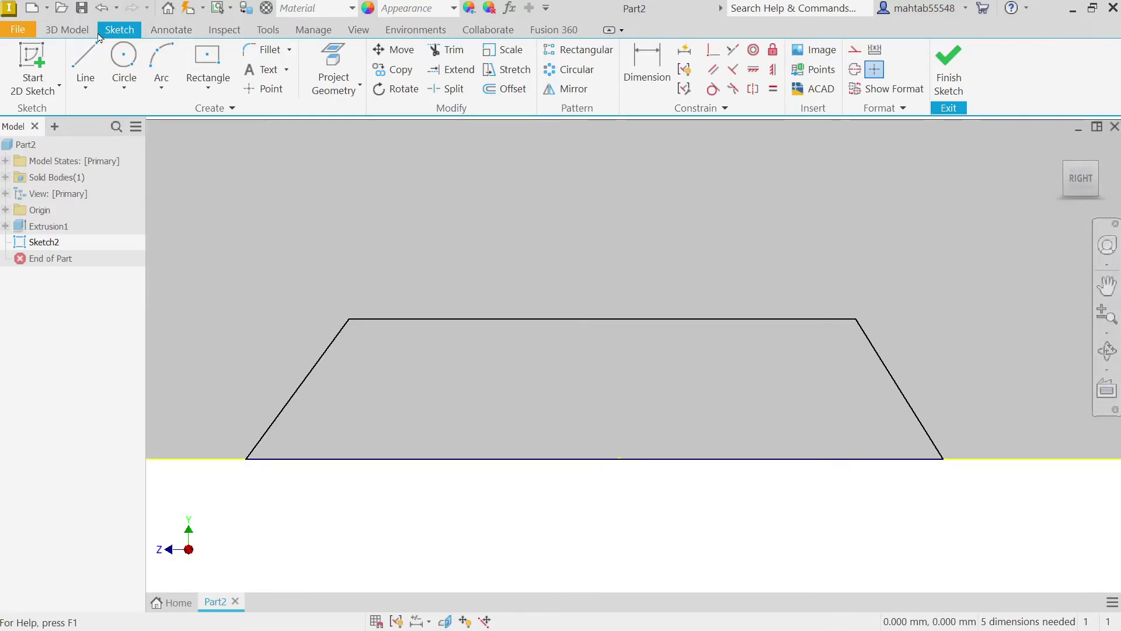
Step: Draw a vertical line from the trapezoid's top edge down to its base
key("l")
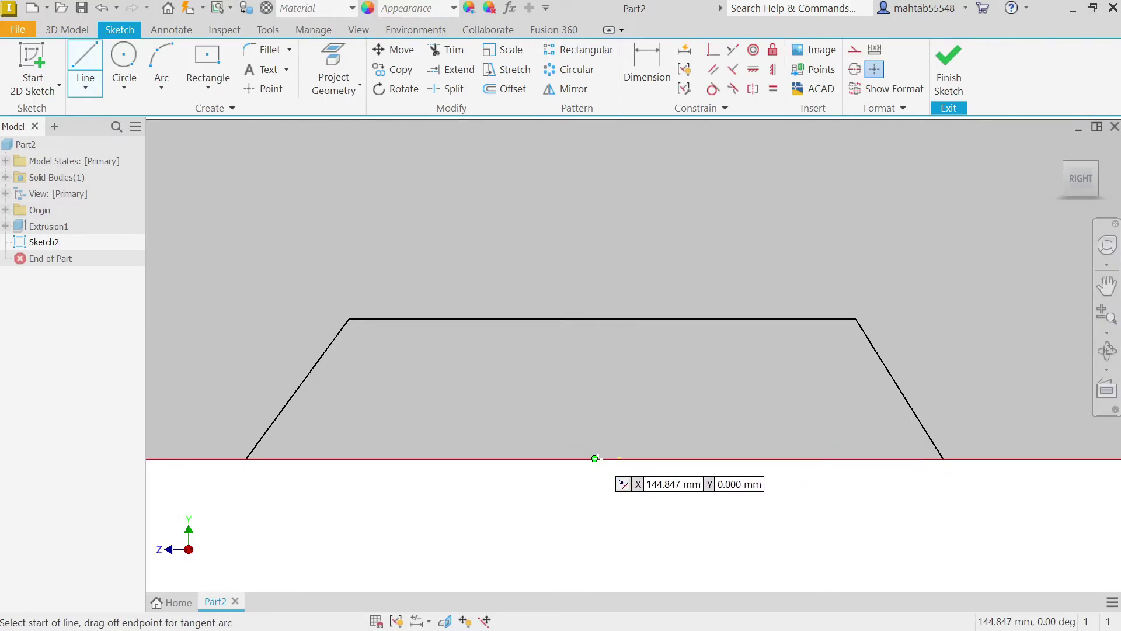
left_click(603, 318)
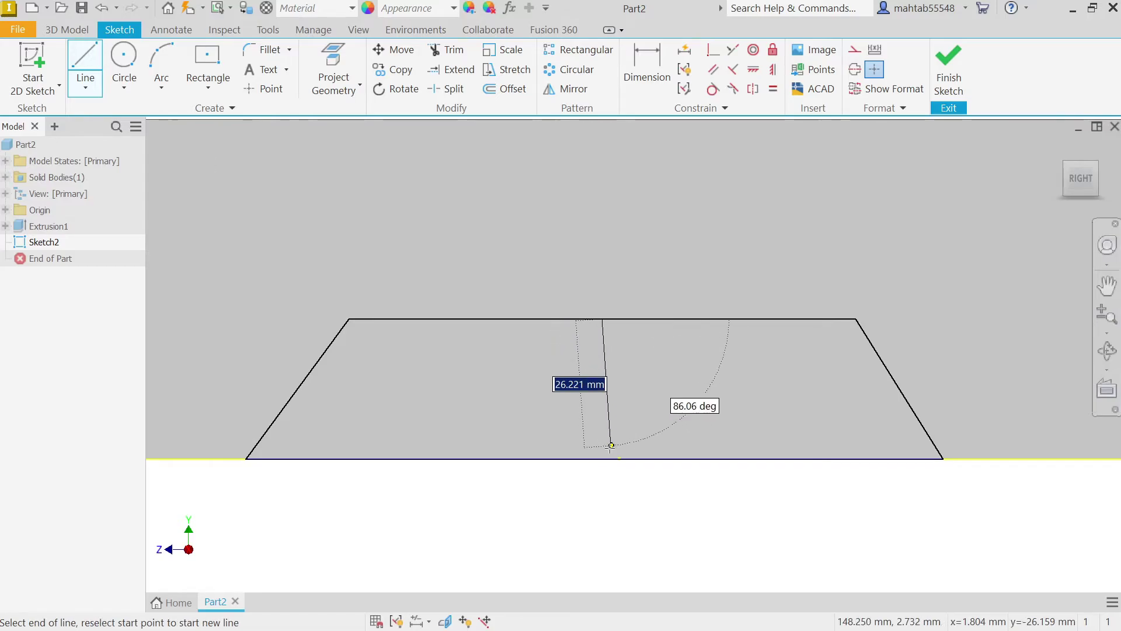
double_click(595, 459)
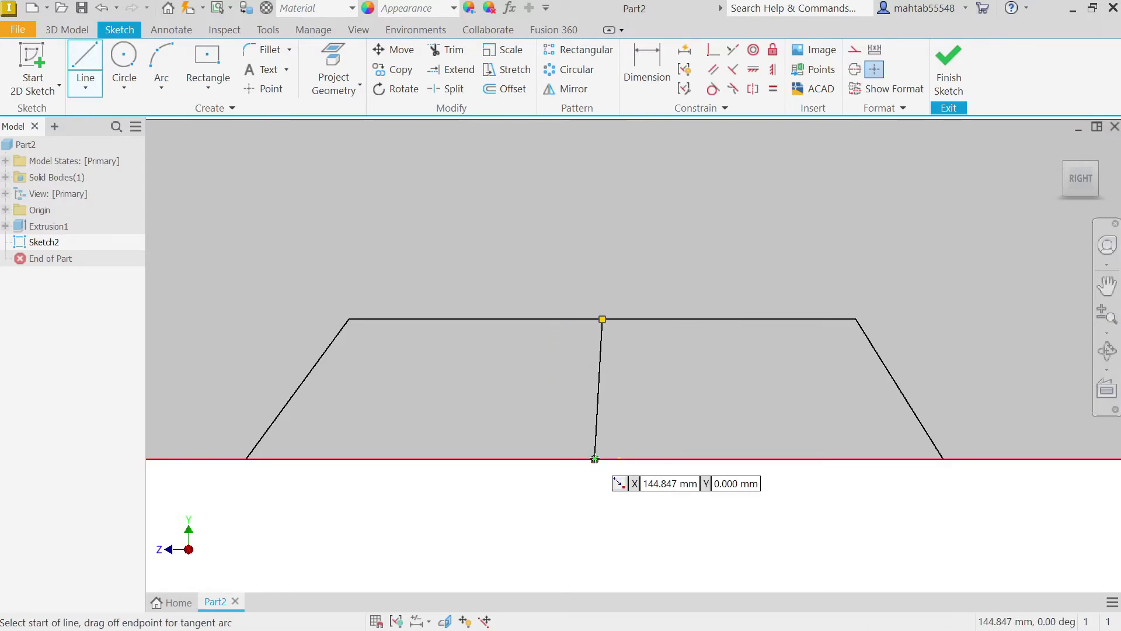
right_click(552, 497)
left_click(607, 496)
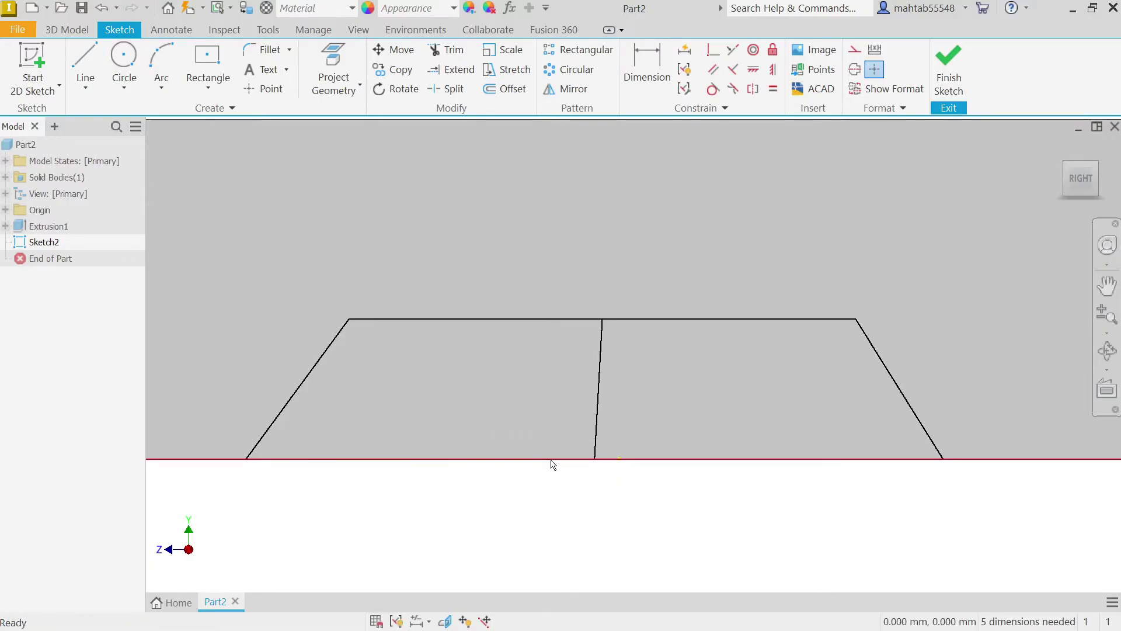
left_click(773, 74)
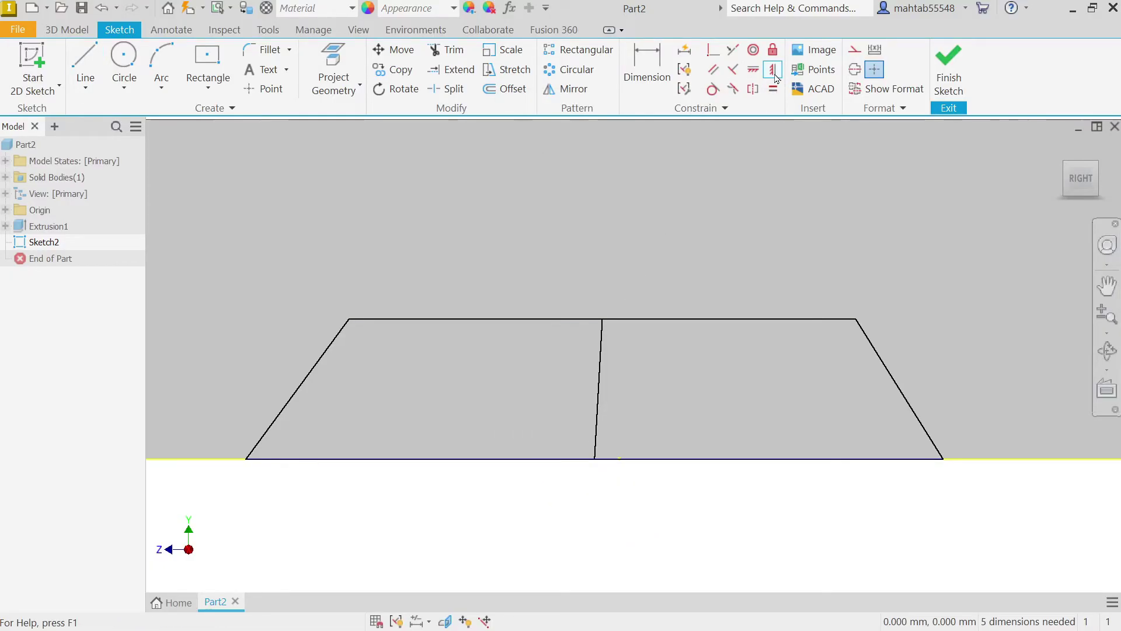
left_click(599, 381)
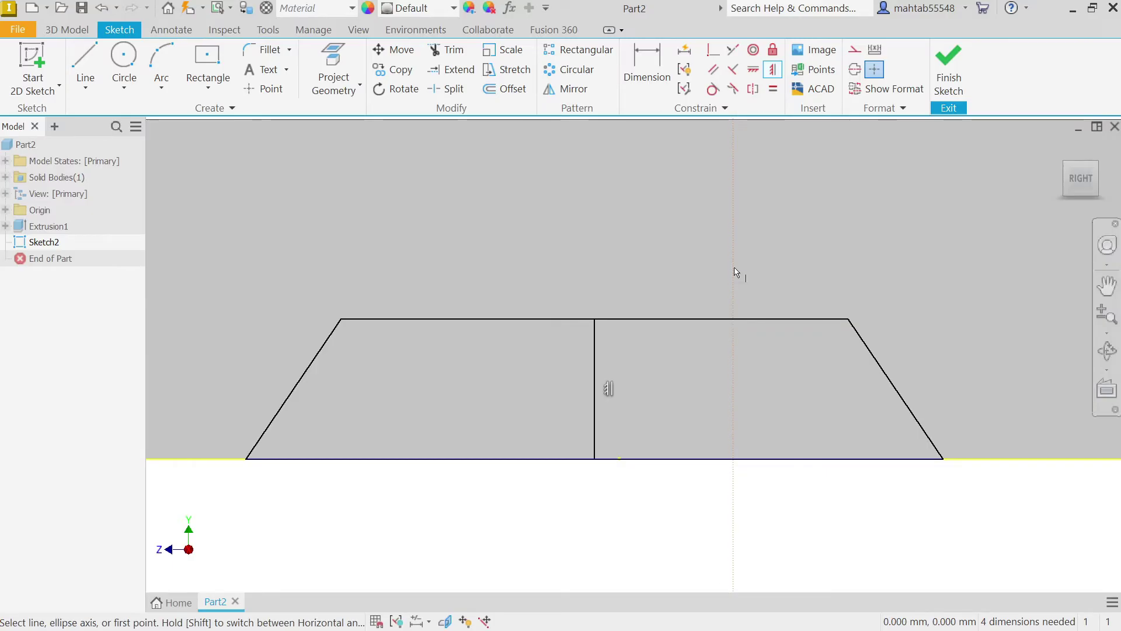
Step: Make the two slanted sides symmetric about the vertical middle line
left_click(755, 93)
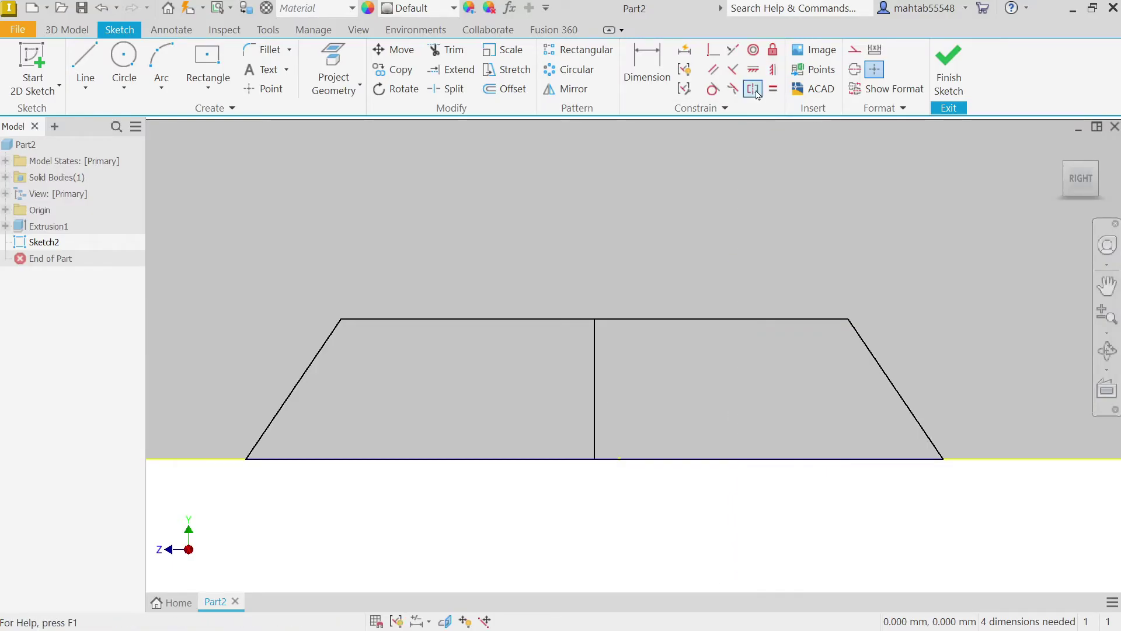
left_click(878, 362)
left_click(308, 368)
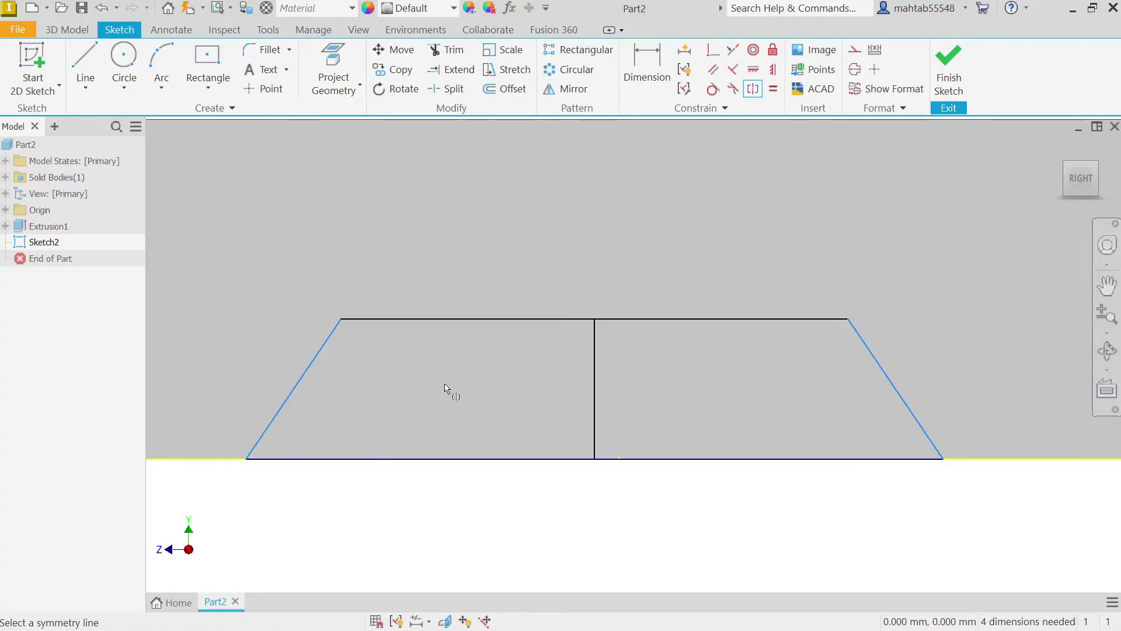
left_click(595, 397)
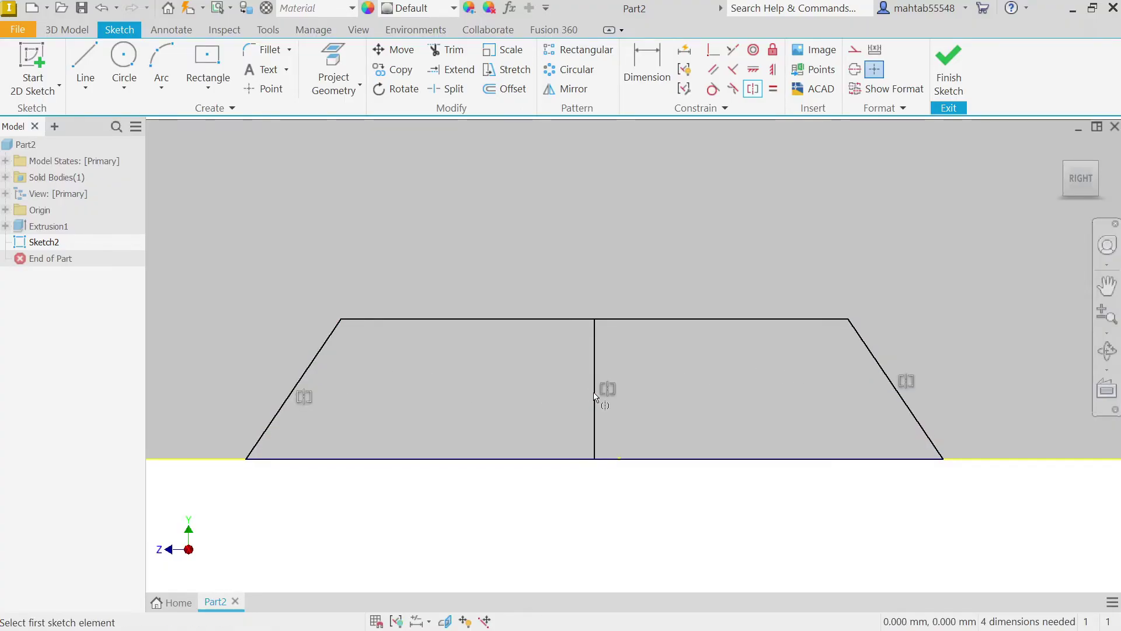
right_click(688, 221)
left_click(750, 217)
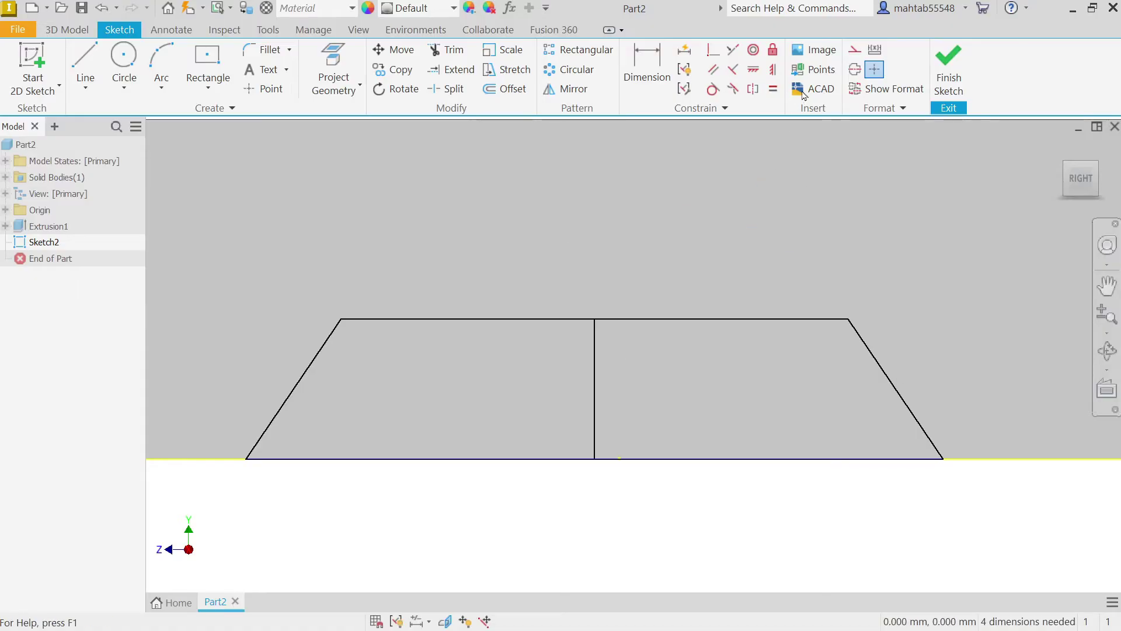
Step: Convert the vertical middle line to construction geometry
left_click(592, 375)
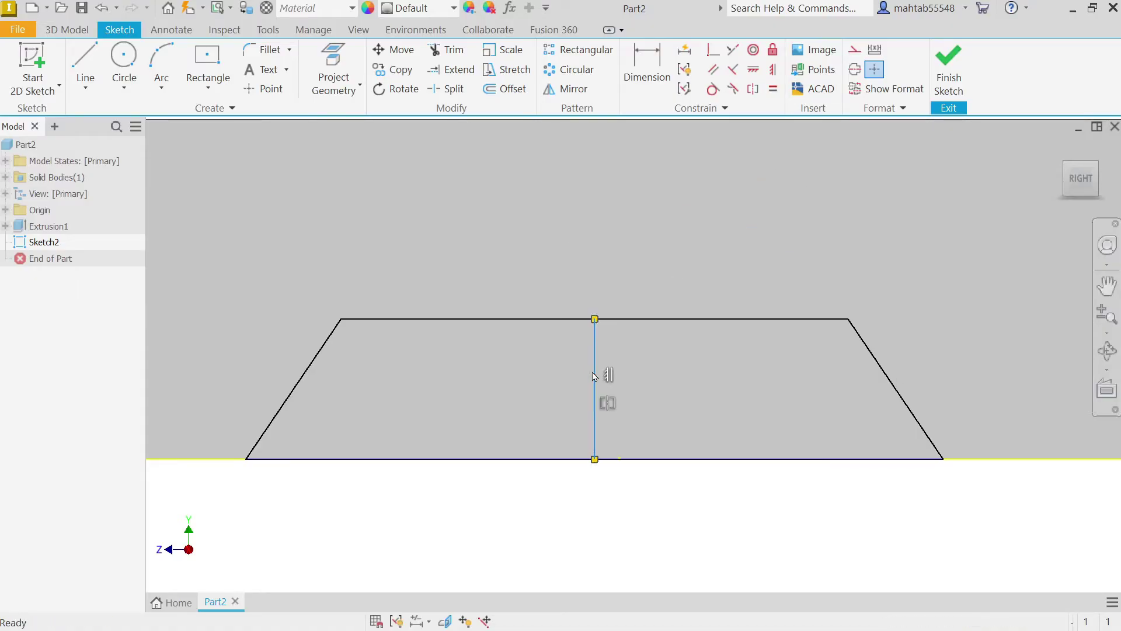
right_click(593, 253)
left_click(661, 259)
scroll(621, 364, "up", 2)
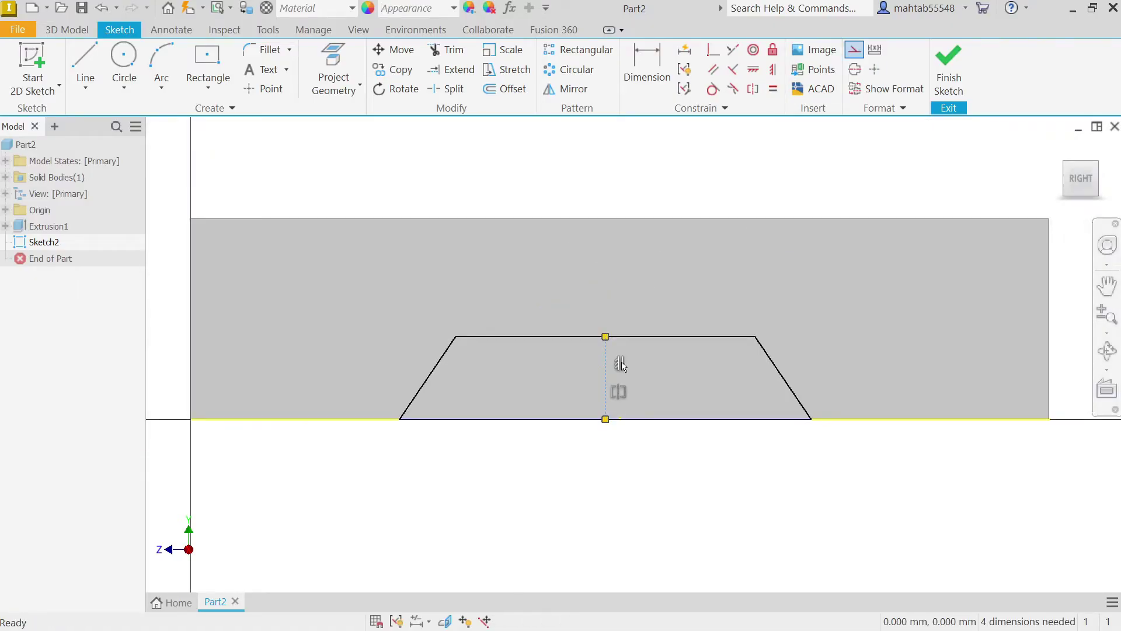
Step: Dimension the trapezoid with a 120 base width and 30 height
left_click(646, 66)
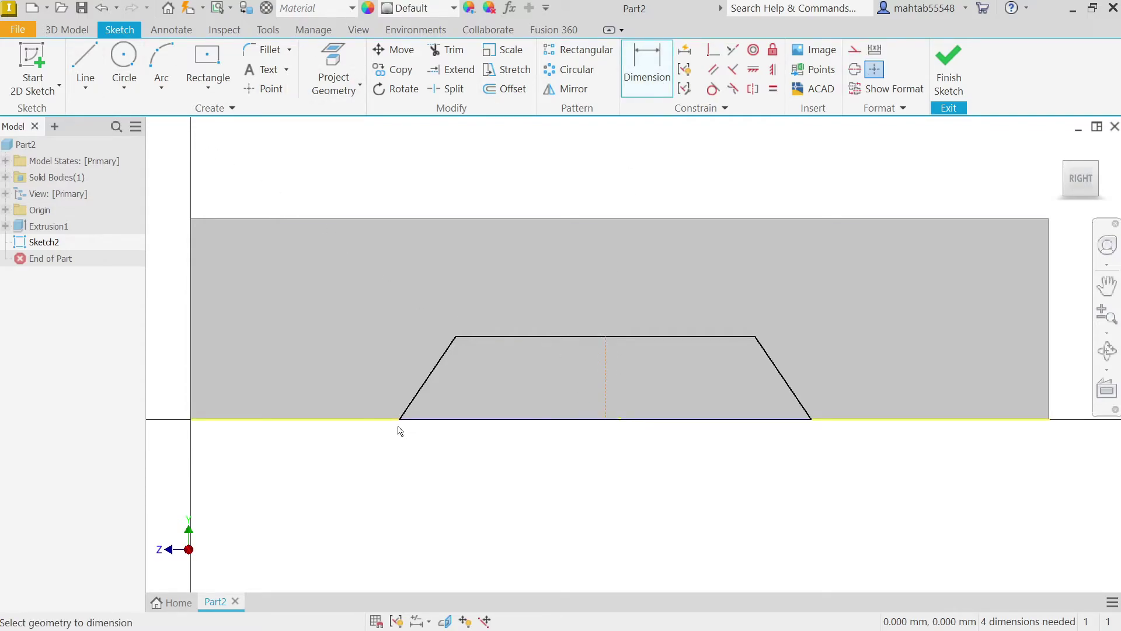
left_click(809, 420)
left_click(595, 478)
type("120")
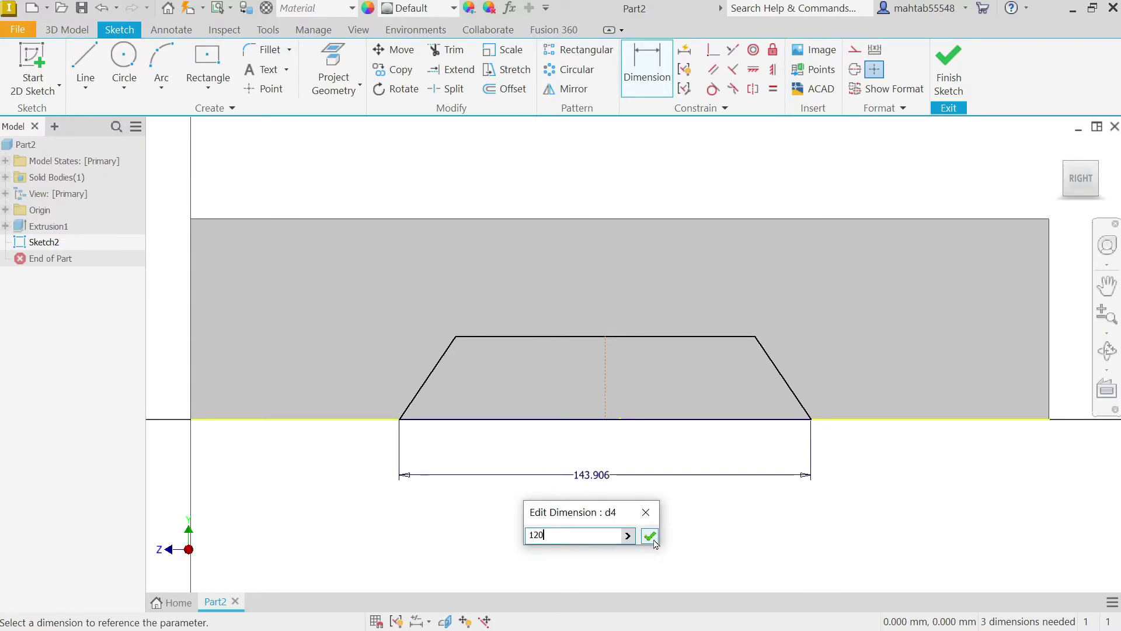
left_click(650, 535)
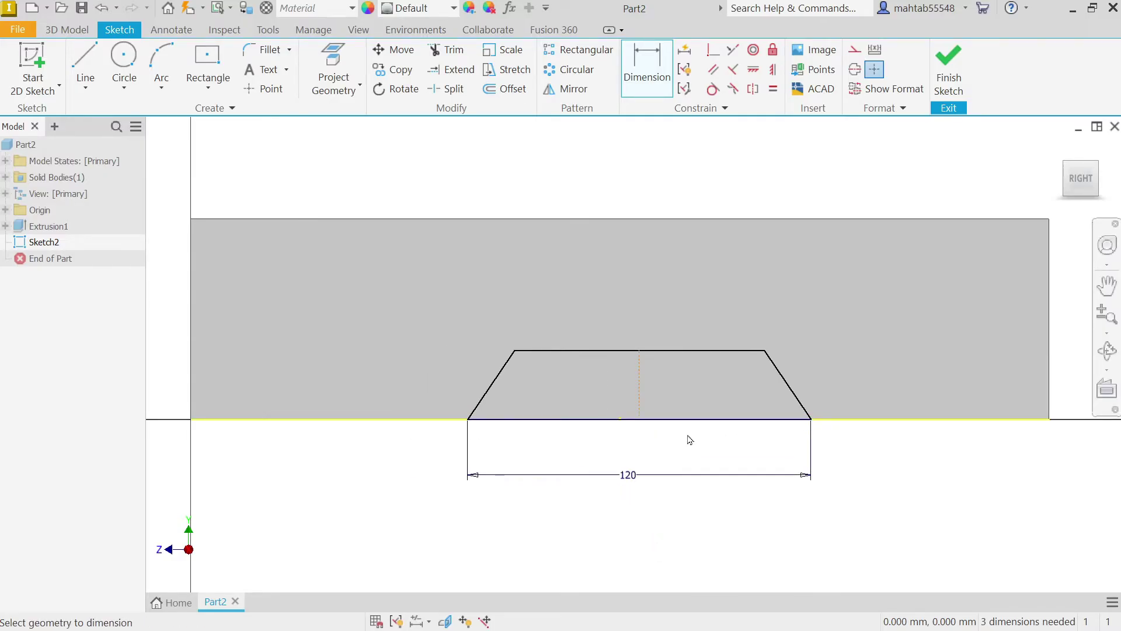
left_click(789, 391)
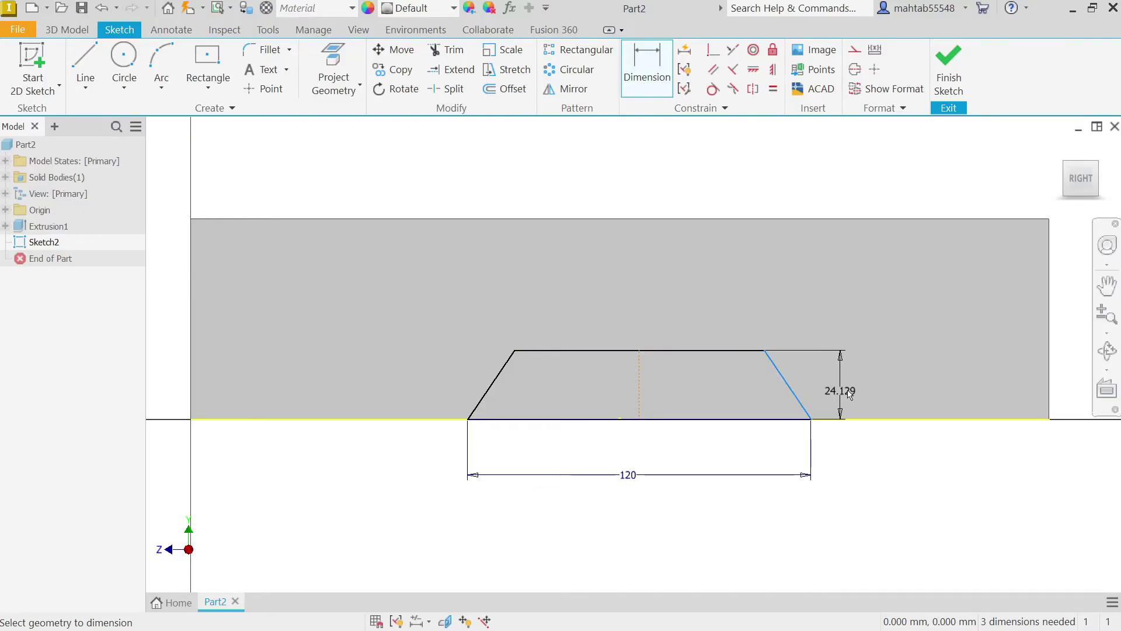
left_click(862, 395)
type("30")
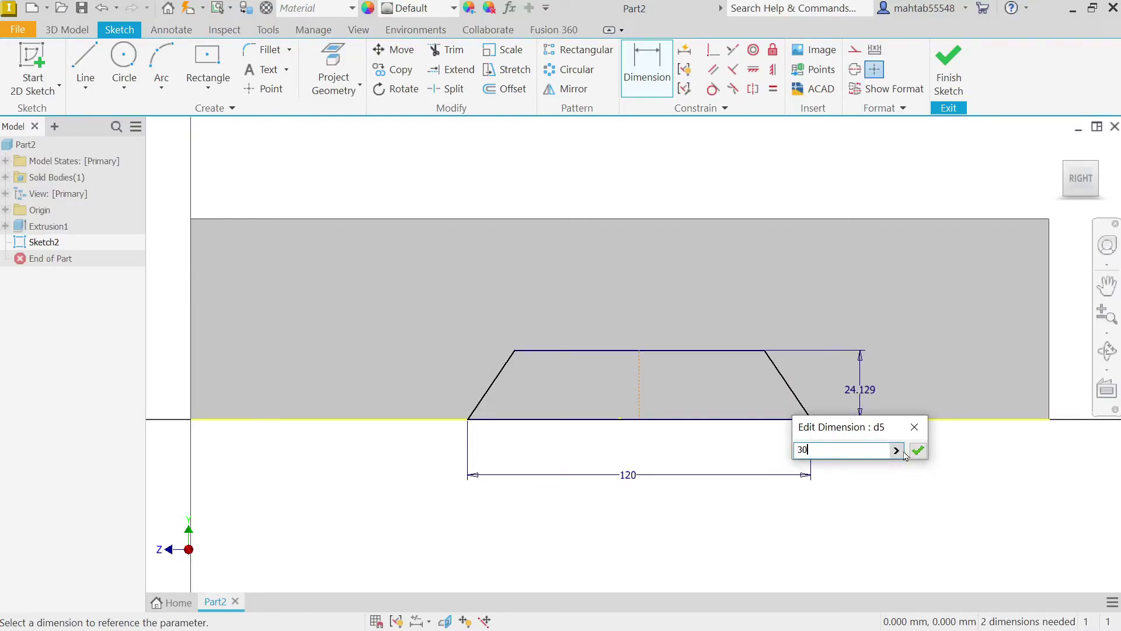
left_click(918, 450)
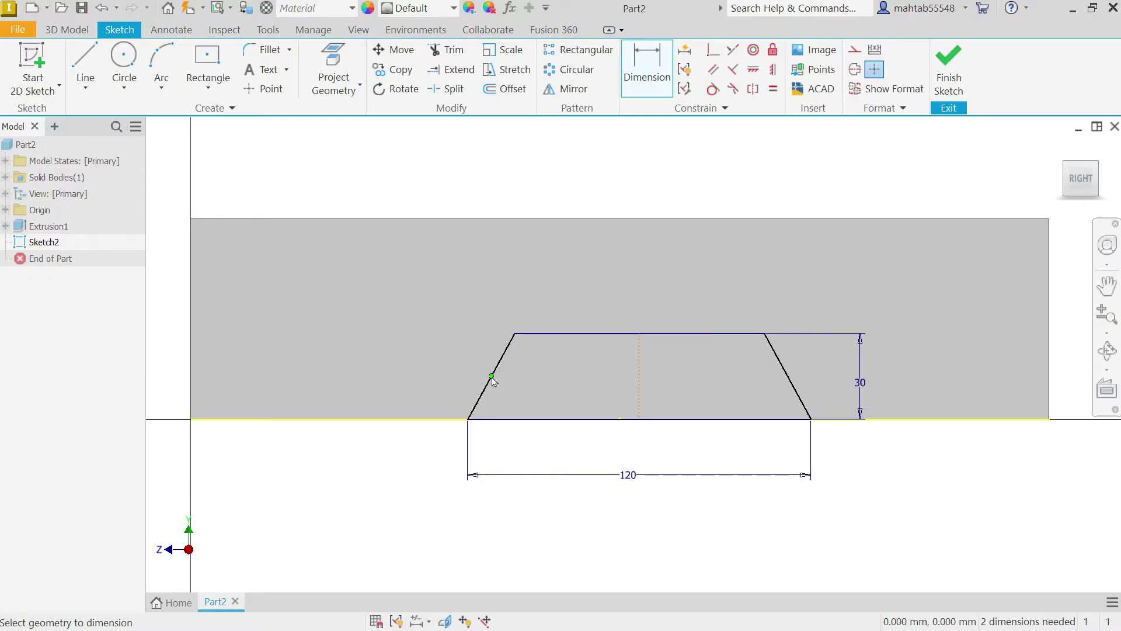
key("Escape")
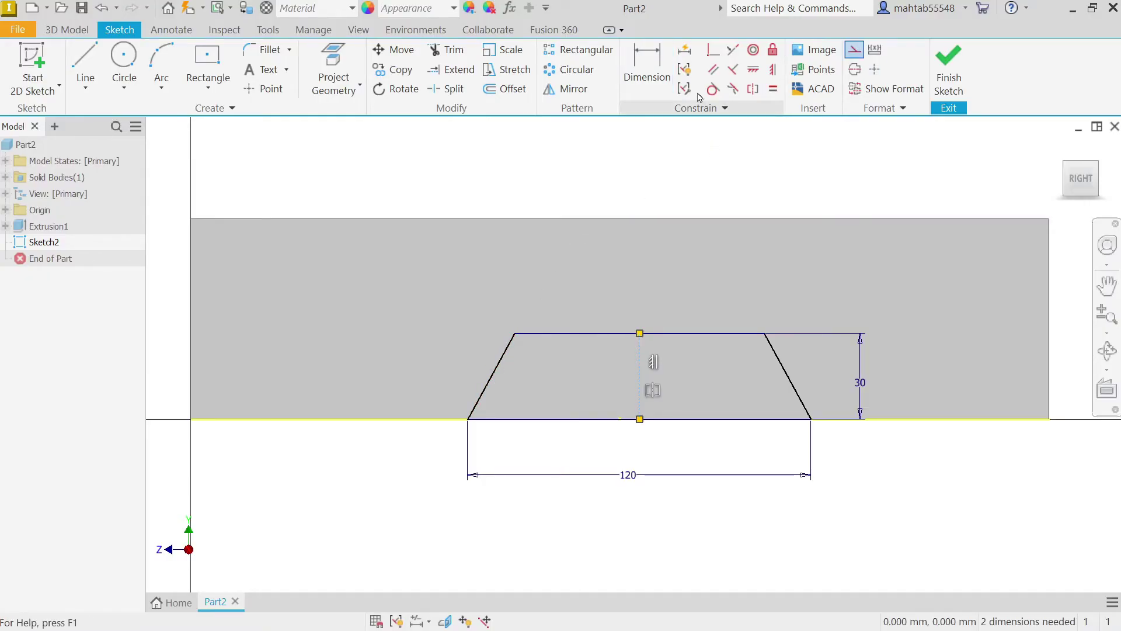
Step: Add a 60° side angle and a 150 offset from the origin to the centreline
left_click(646, 68)
left_click(501, 356)
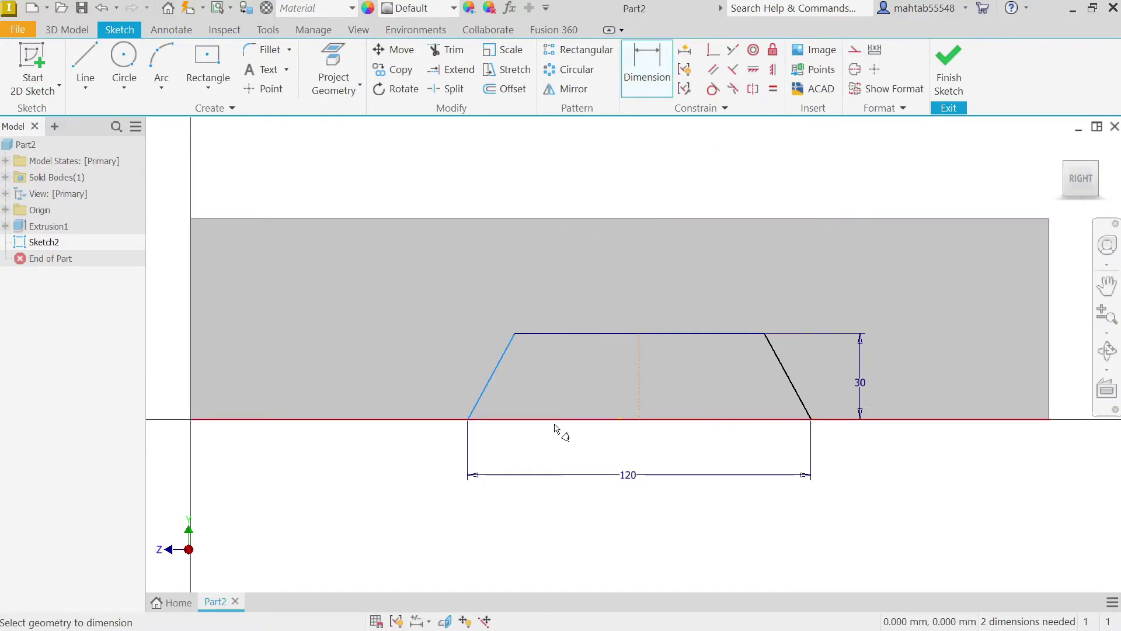
left_click(570, 425)
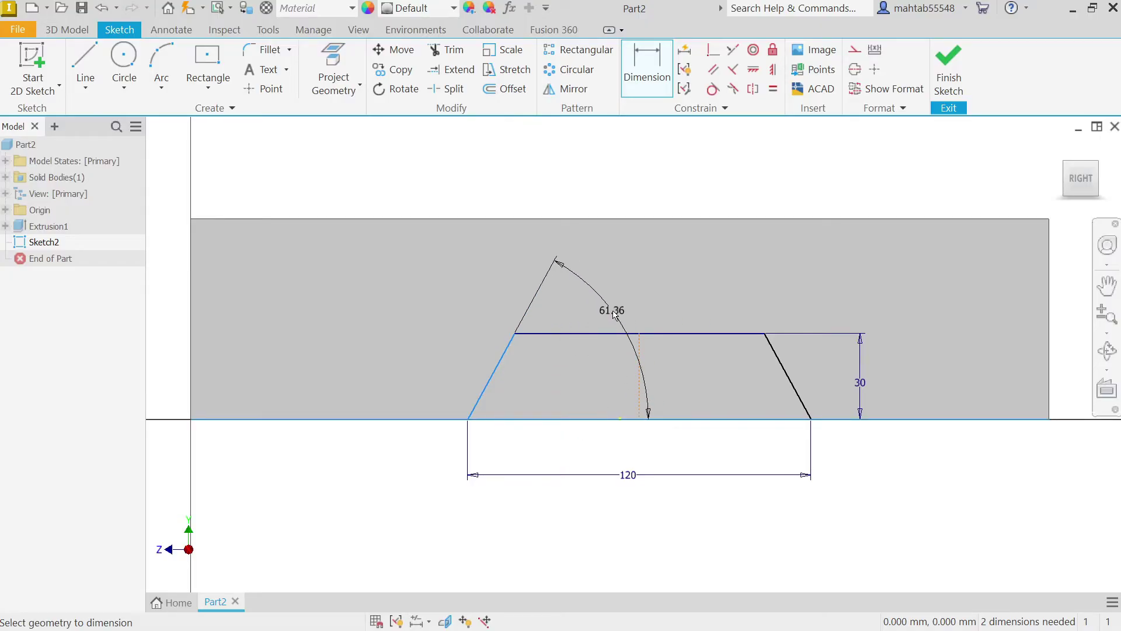
left_click(622, 307)
type("60")
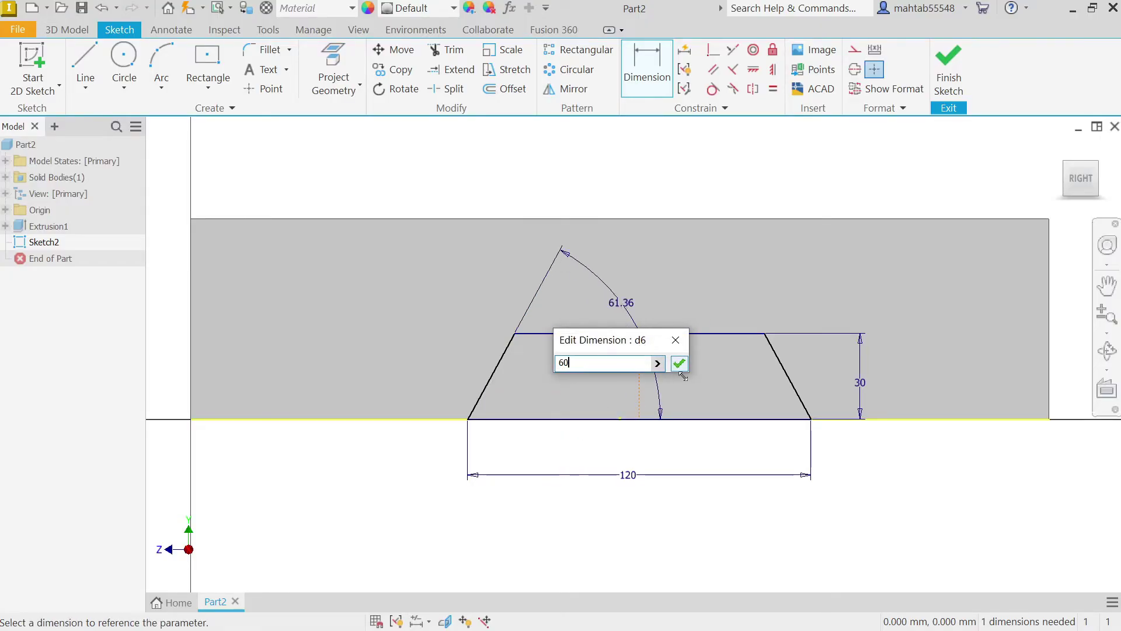
left_click(679, 363)
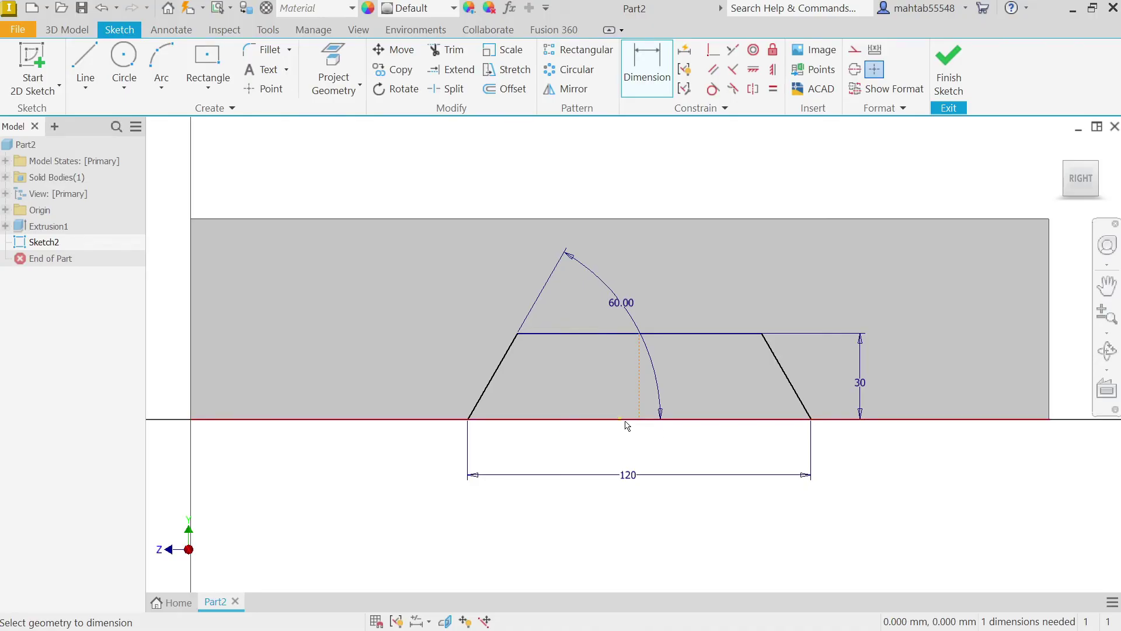
scroll(640, 425, "up", 2)
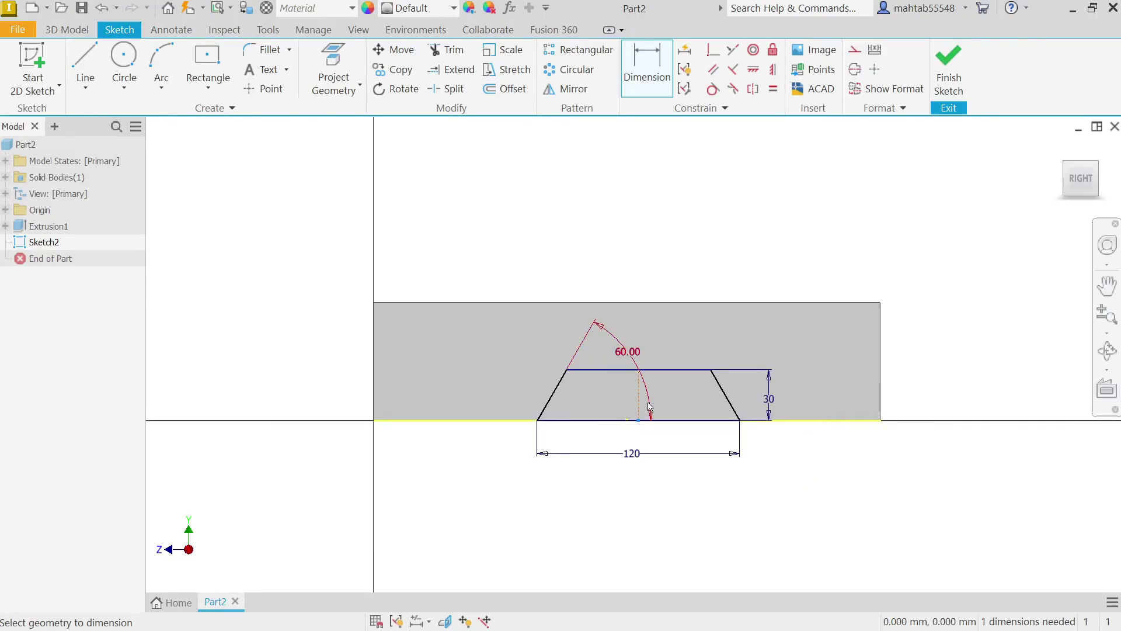
left_click(373, 421)
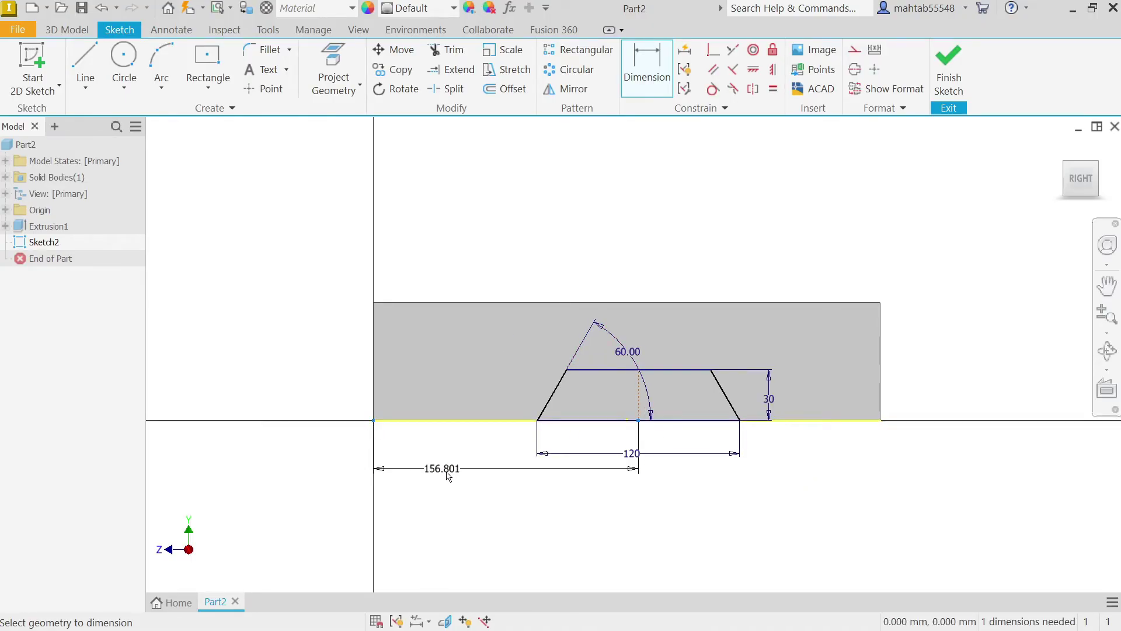
left_click(496, 494)
type("150")
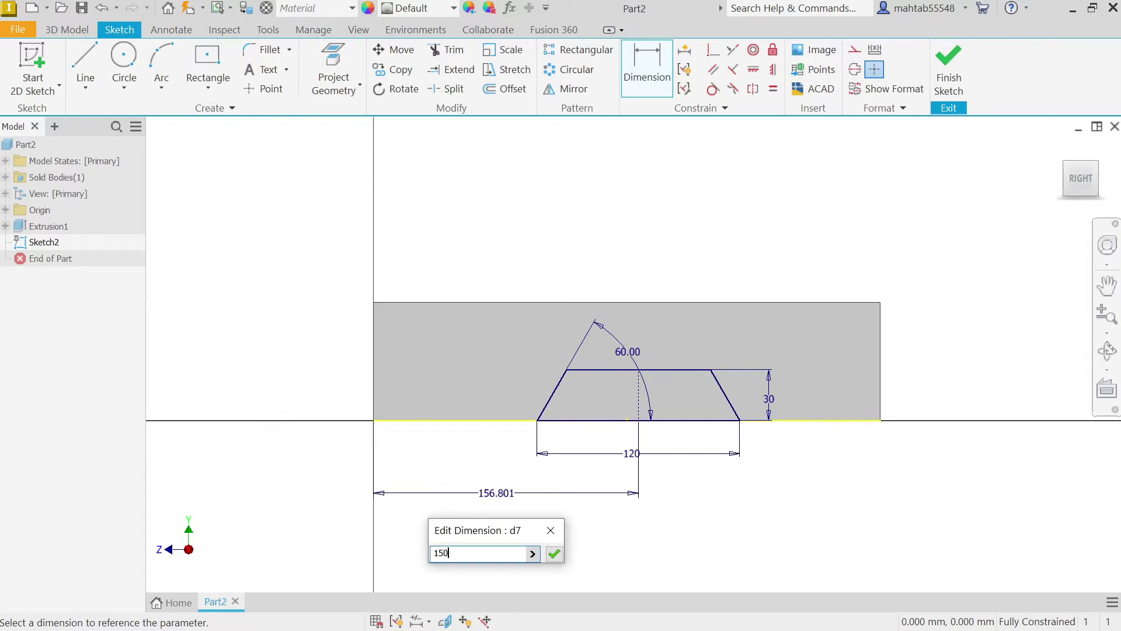
left_click(555, 554)
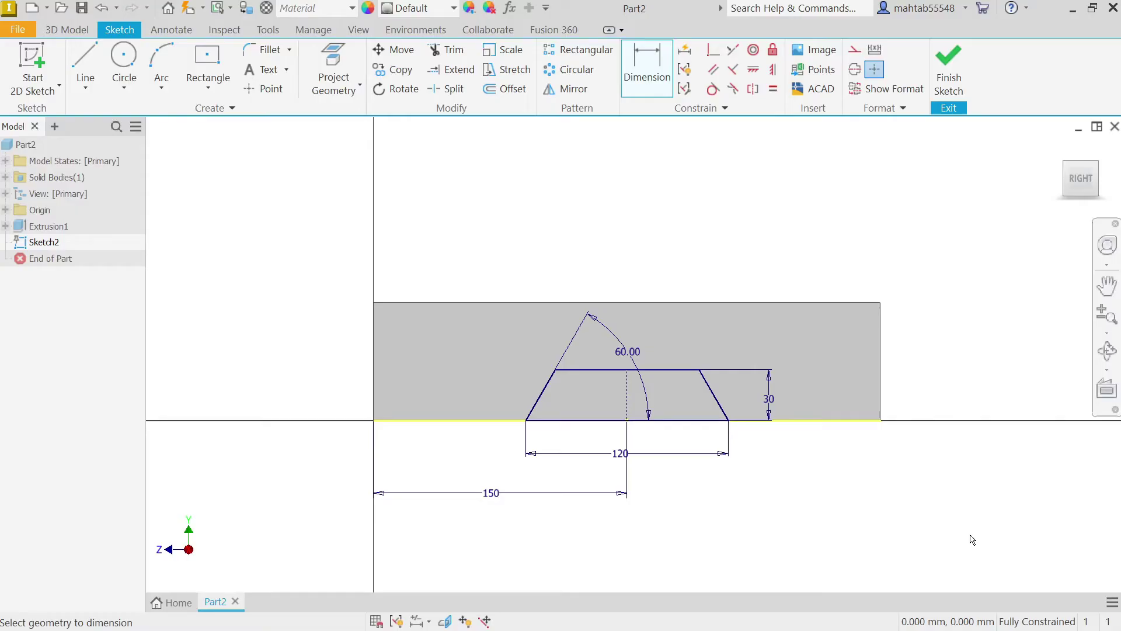
Step: Cut the trapezoid profile Through All along the block's length
left_click(948, 67)
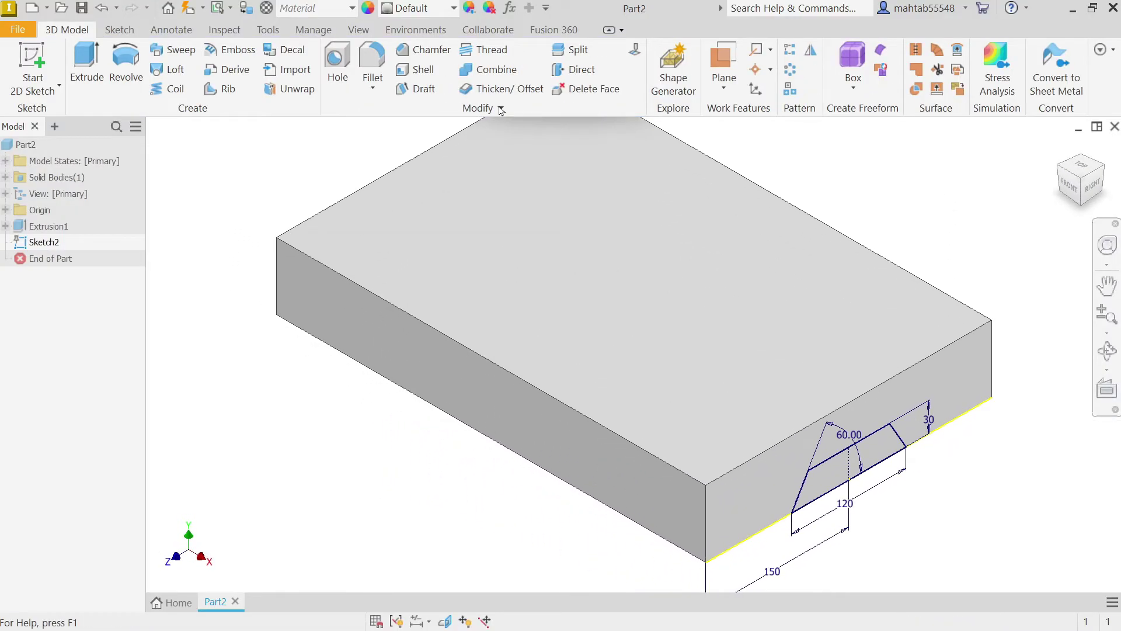
left_click(78, 74)
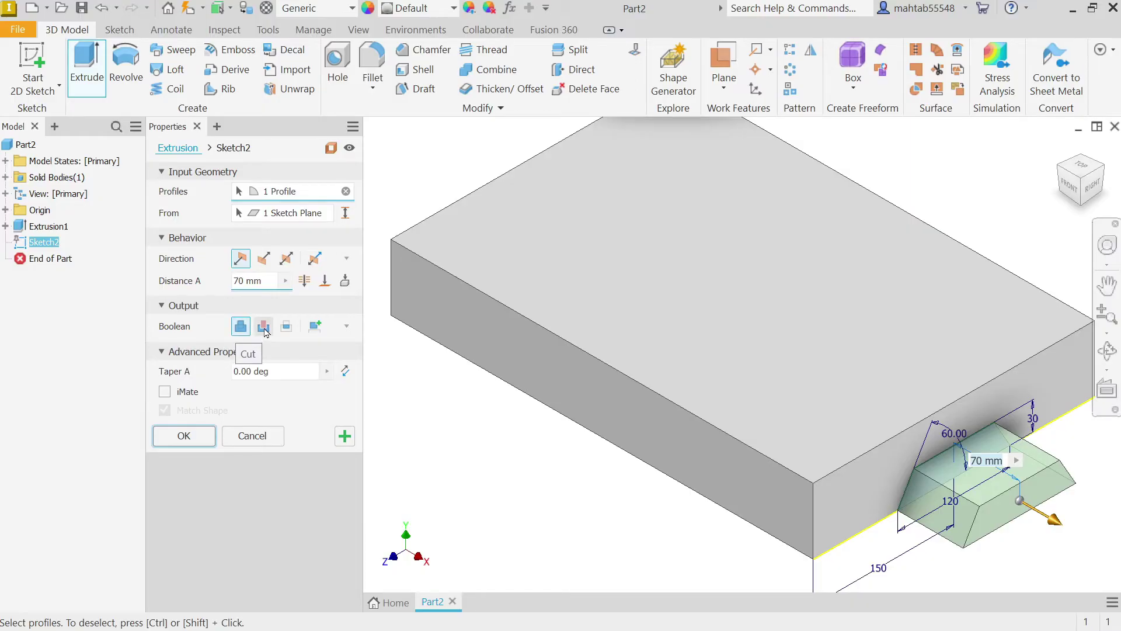
left_click(264, 327)
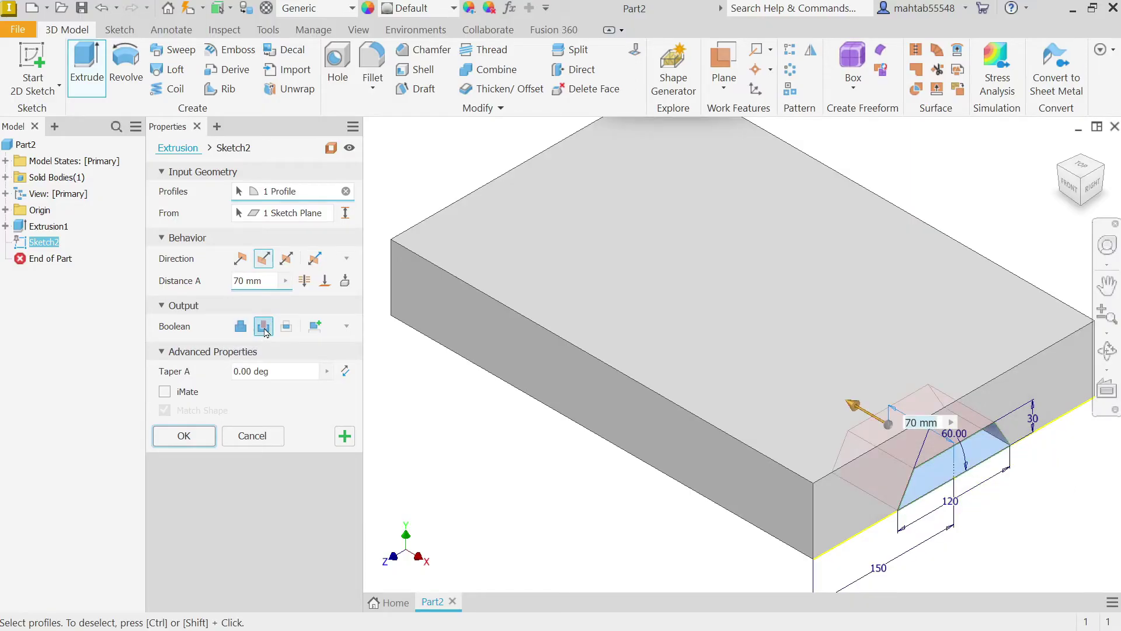
left_click(304, 281)
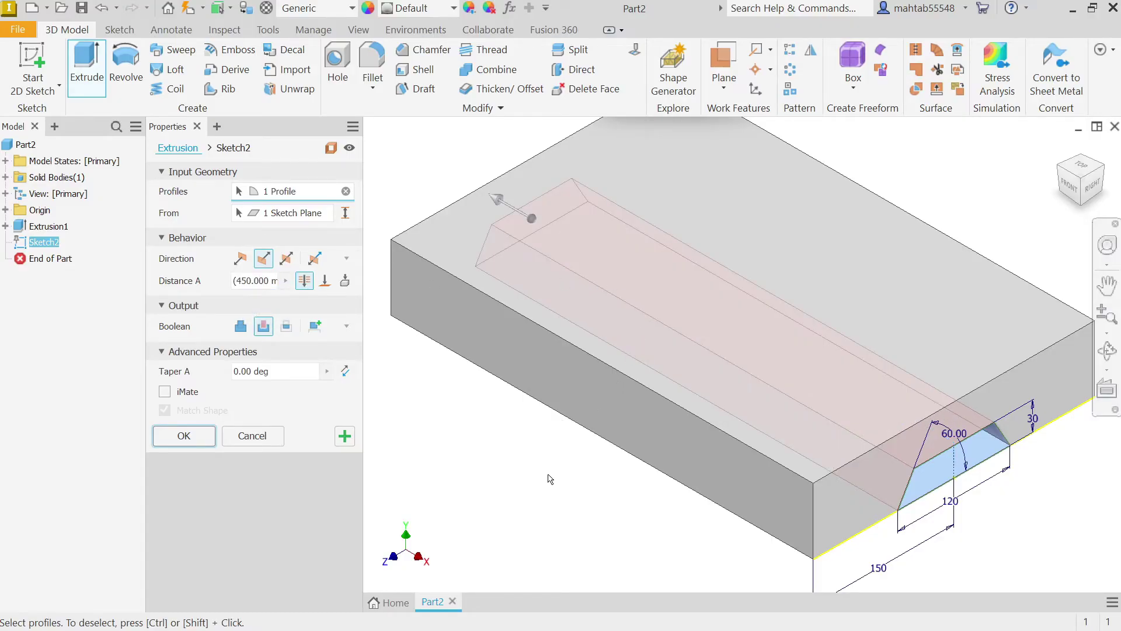
middle_click_drag(548, 478, 566, 392, "shift")
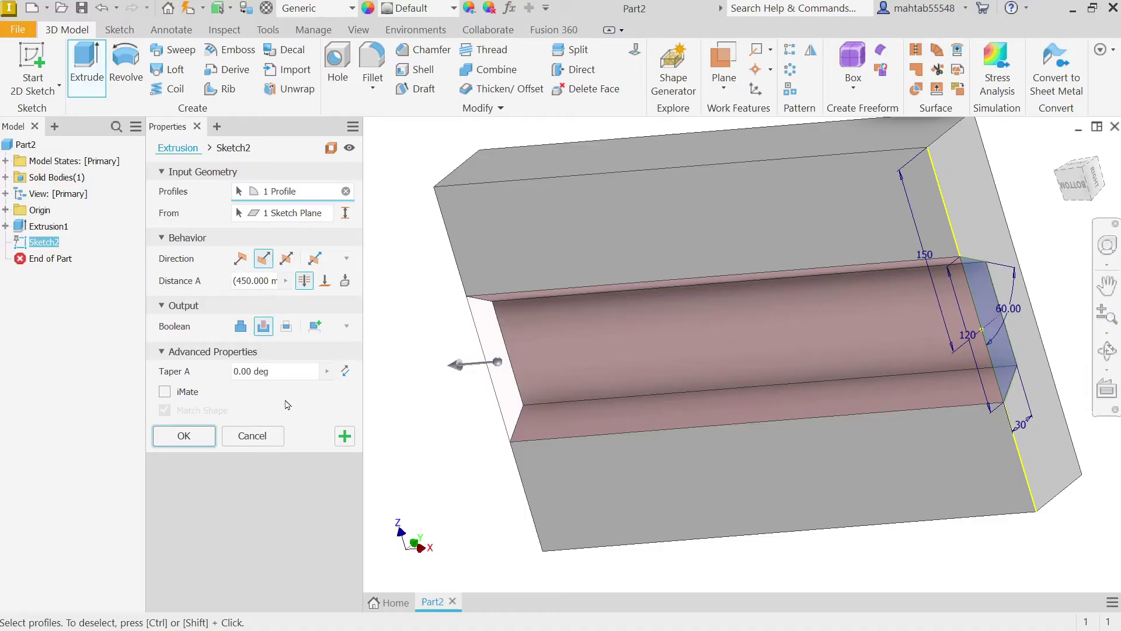
left_click(195, 438)
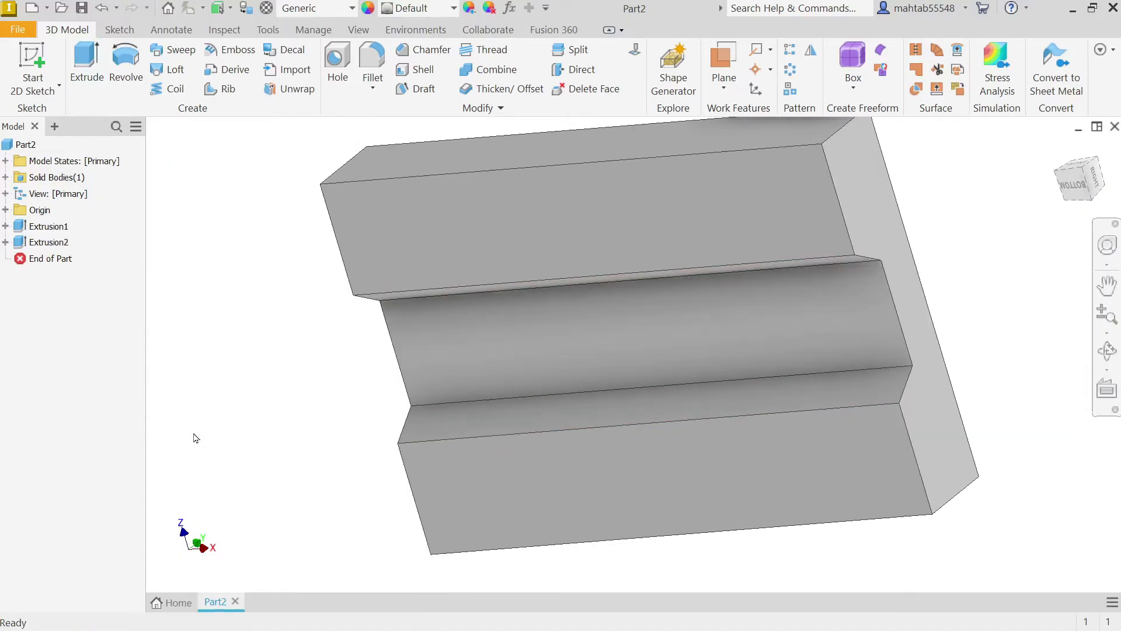
Step: Inspect the groove, reset to the home view, and bring up the Exercise 23 drawing
middle_click_drag(434, 362, 485, 373, "shift")
left_click(1060, 147)
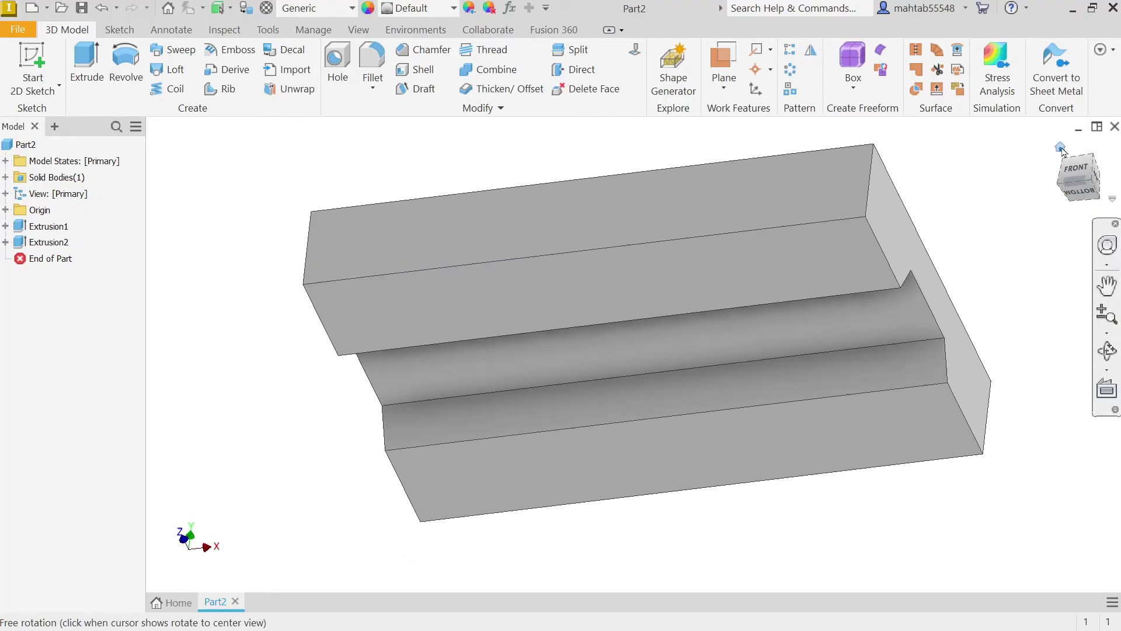
key("alt+Tab")
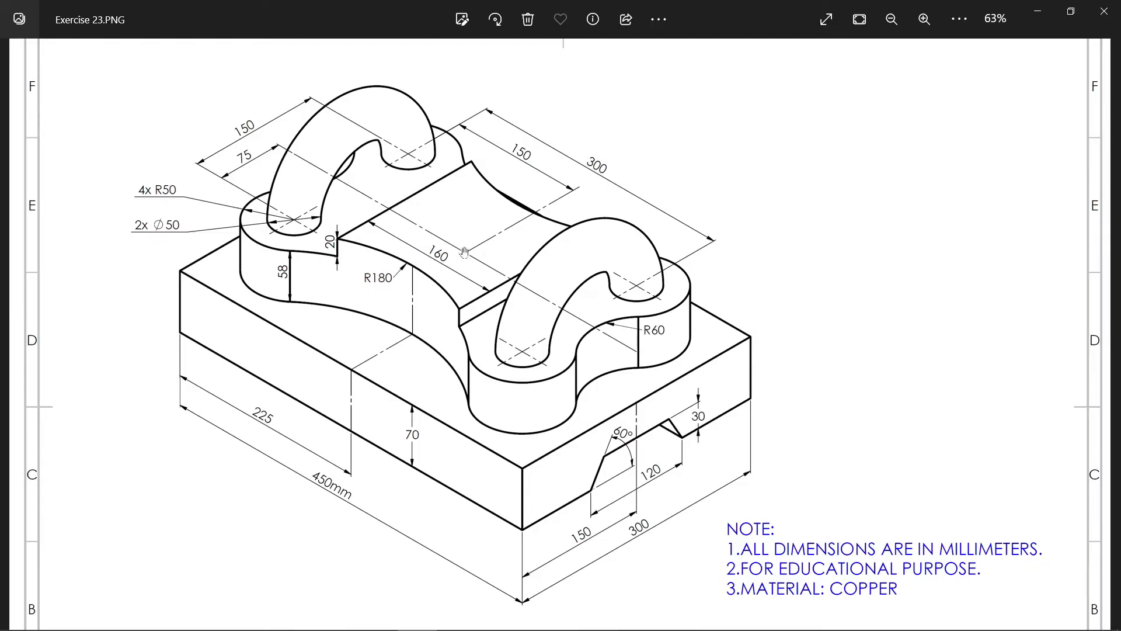
Step: Return to Inventor and start a sketch on the block's top face
left_click(1039, 12)
left_click(622, 322)
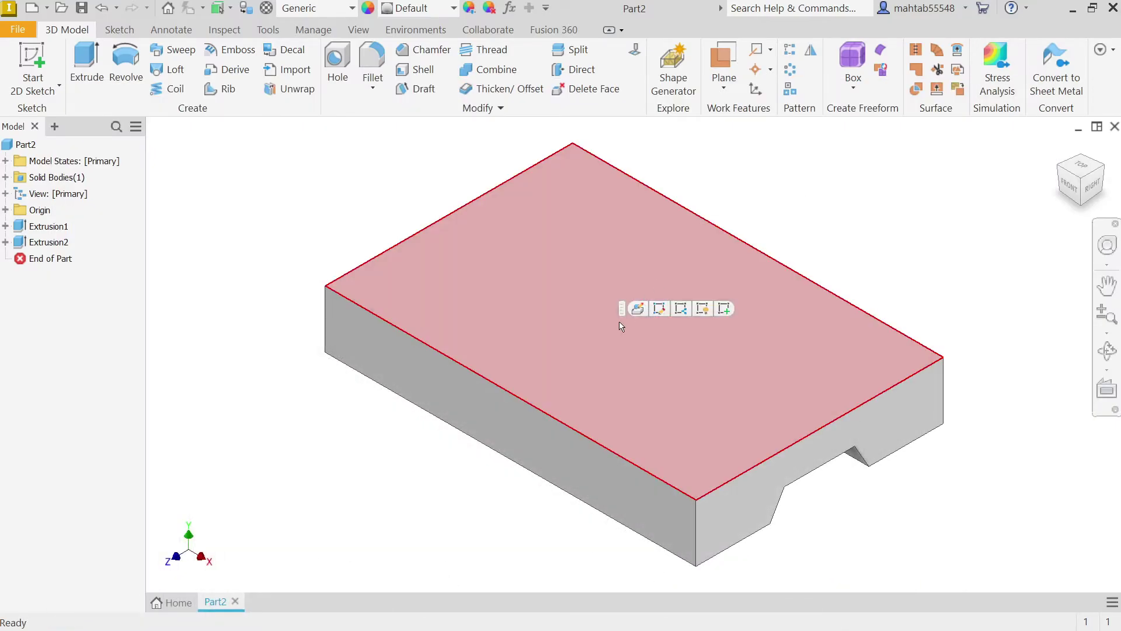
left_click(724, 309)
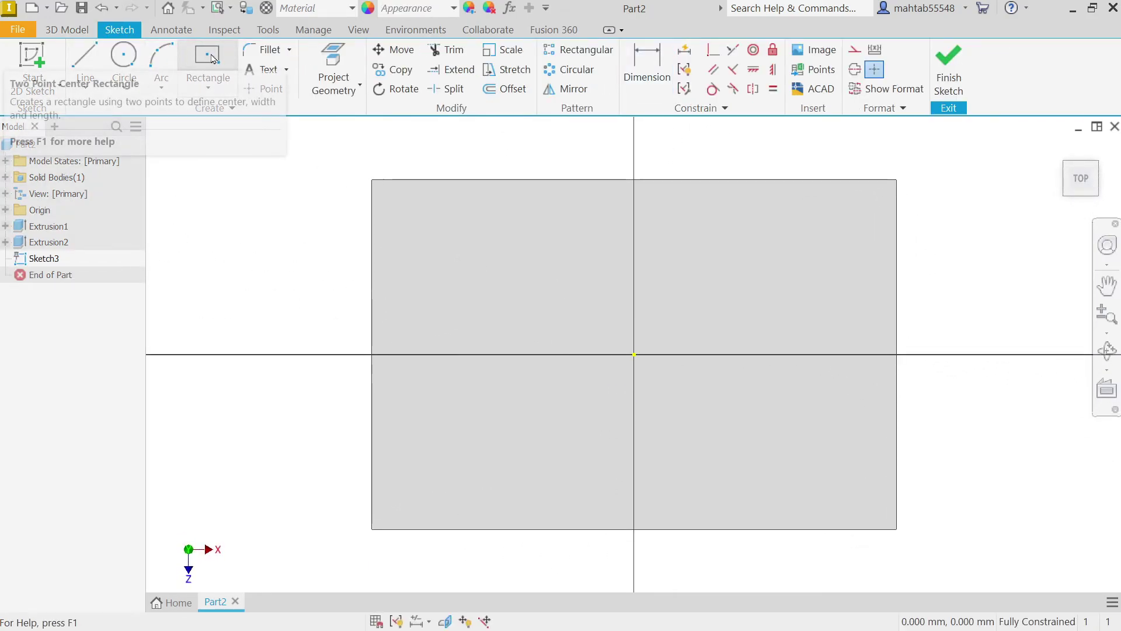
Step: Draw a 300 × 150 mm center-point rectangle at the sketch origin
left_click(213, 79)
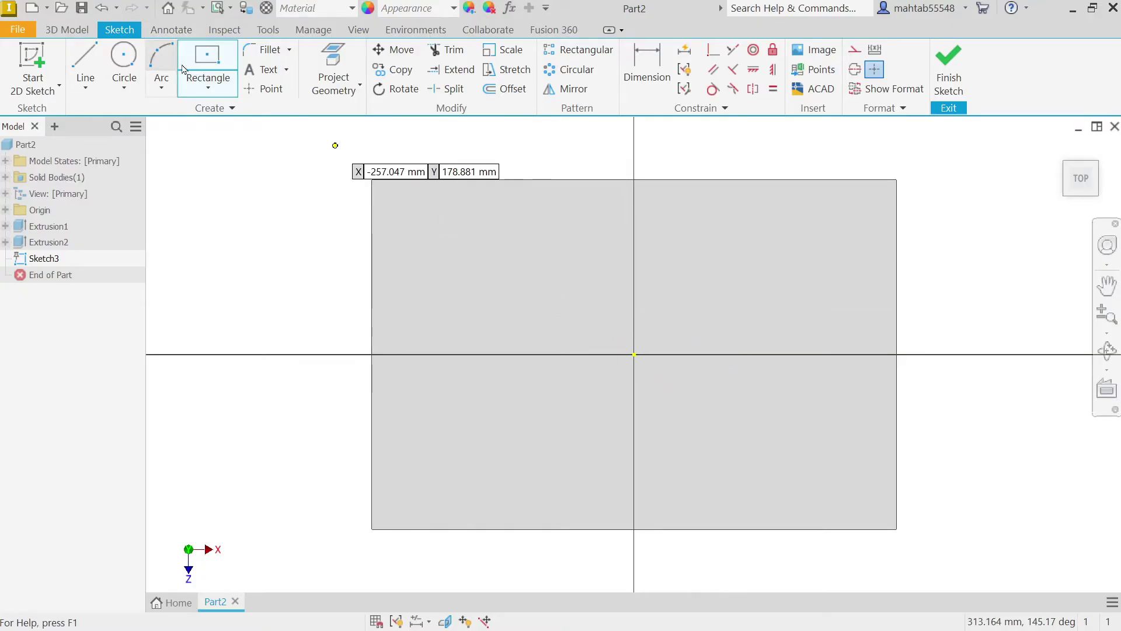
left_click(209, 87)
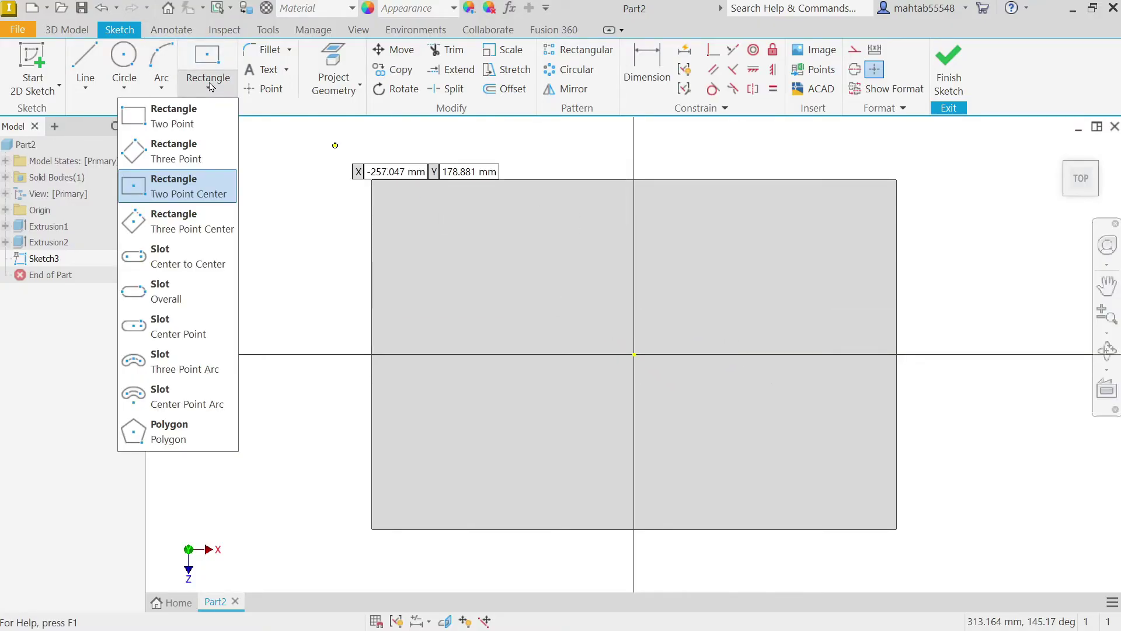
left_click(209, 87)
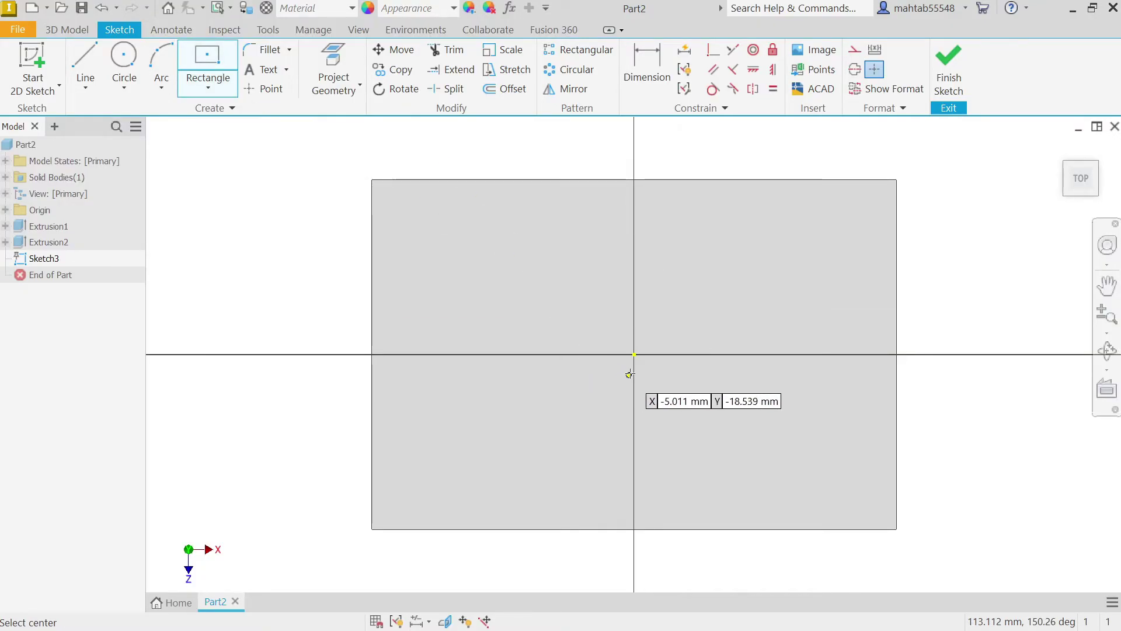
left_click(635, 355)
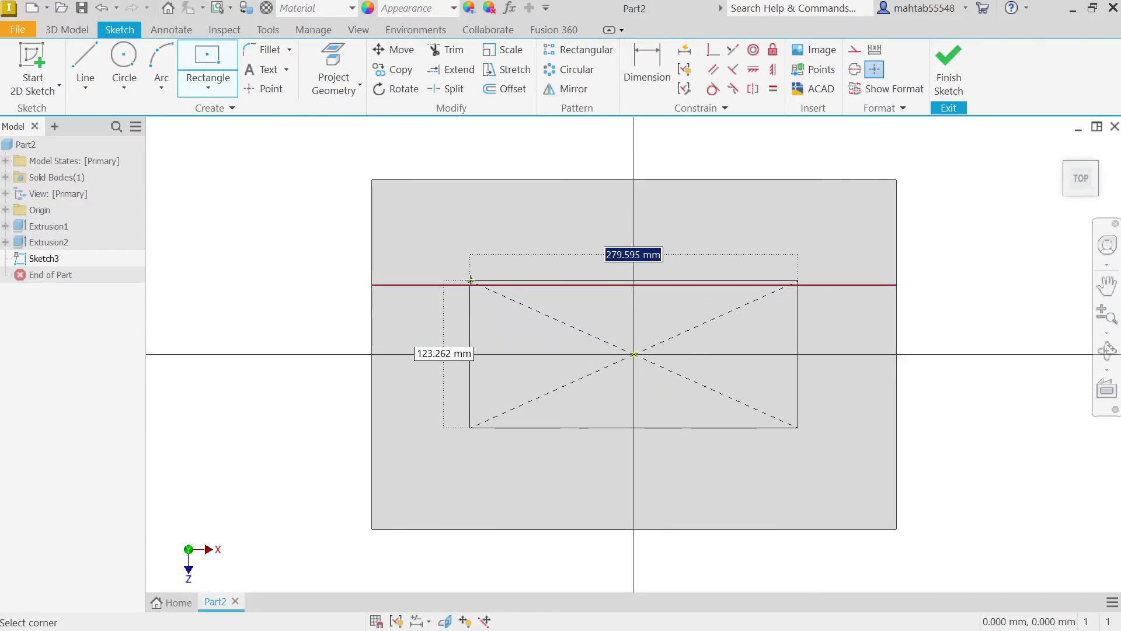
type("300")
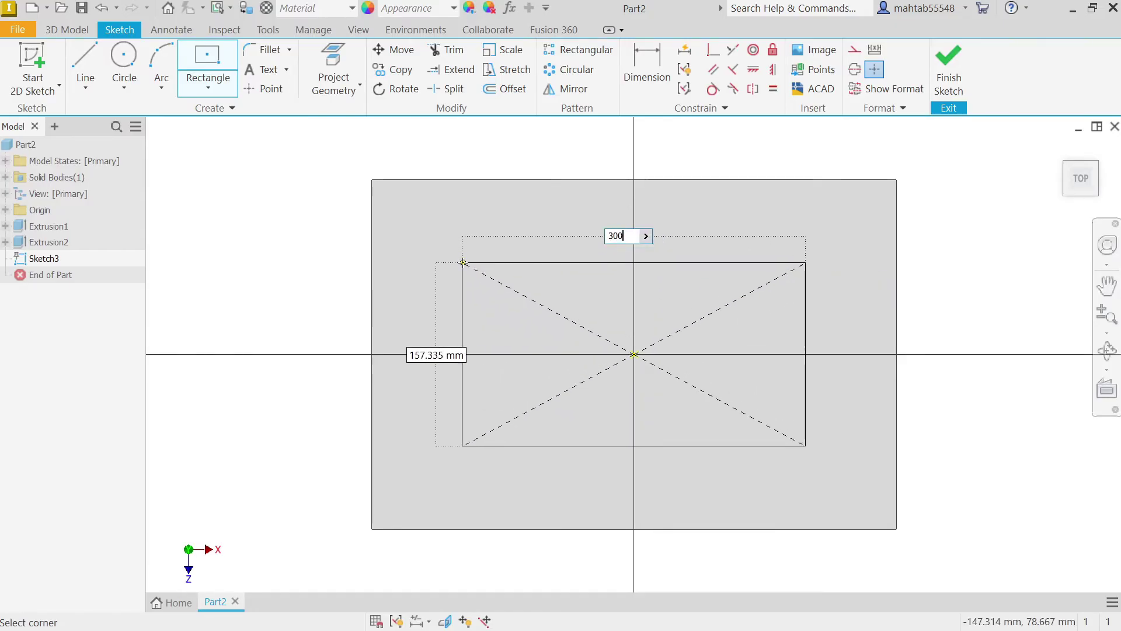
key("Tab")
type("150")
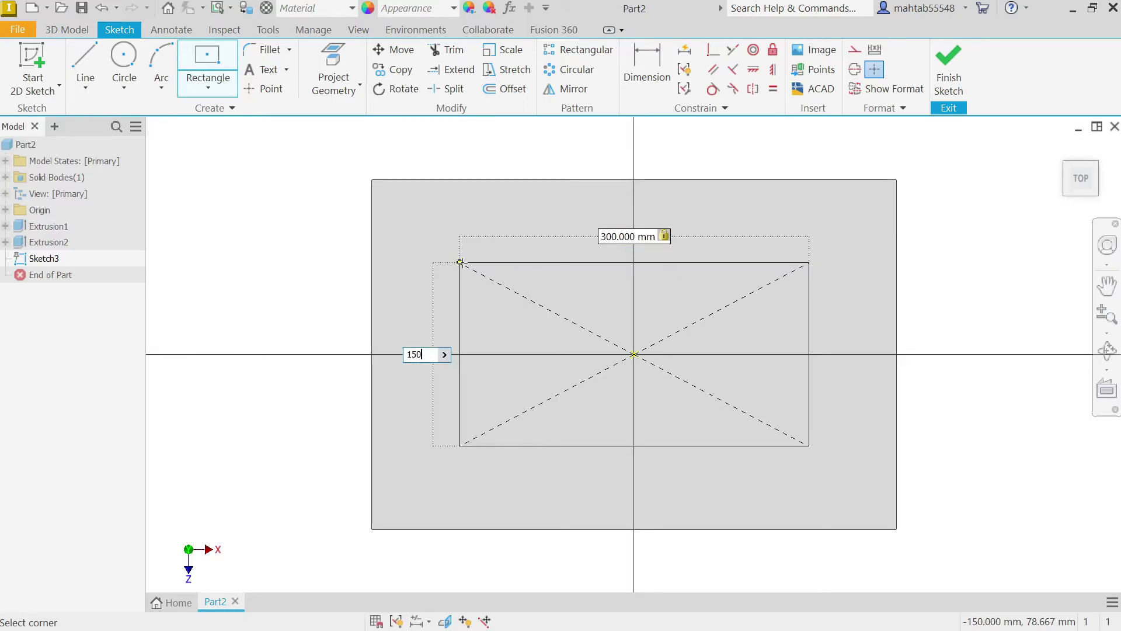
key("Return")
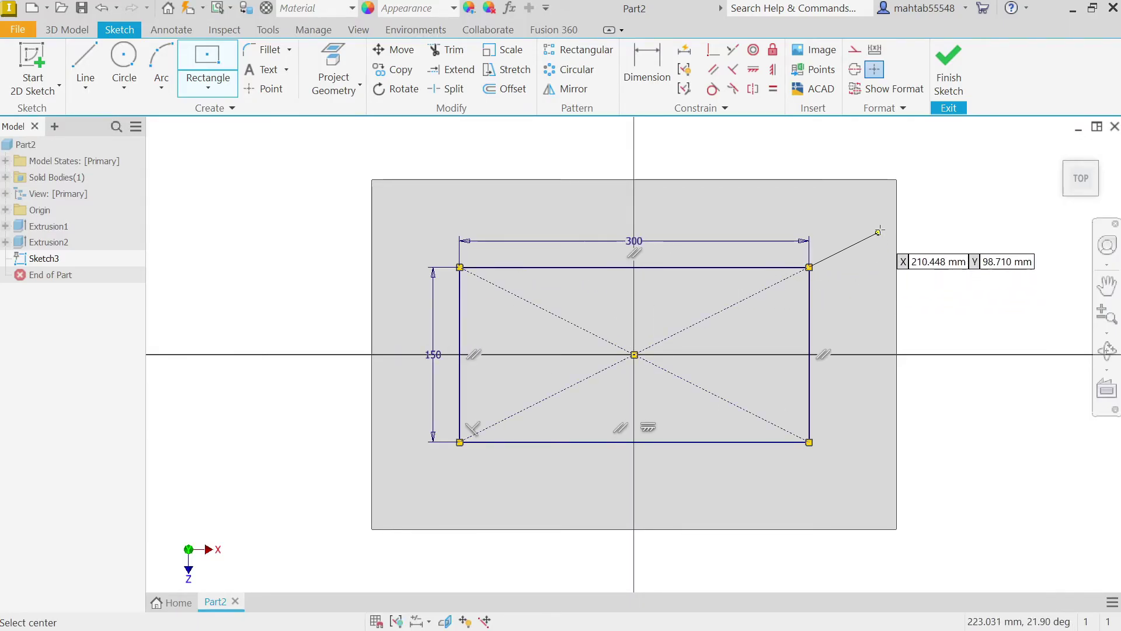
Step: Convert the 300 × 150 rectangle to construction geometry
right_click(921, 151)
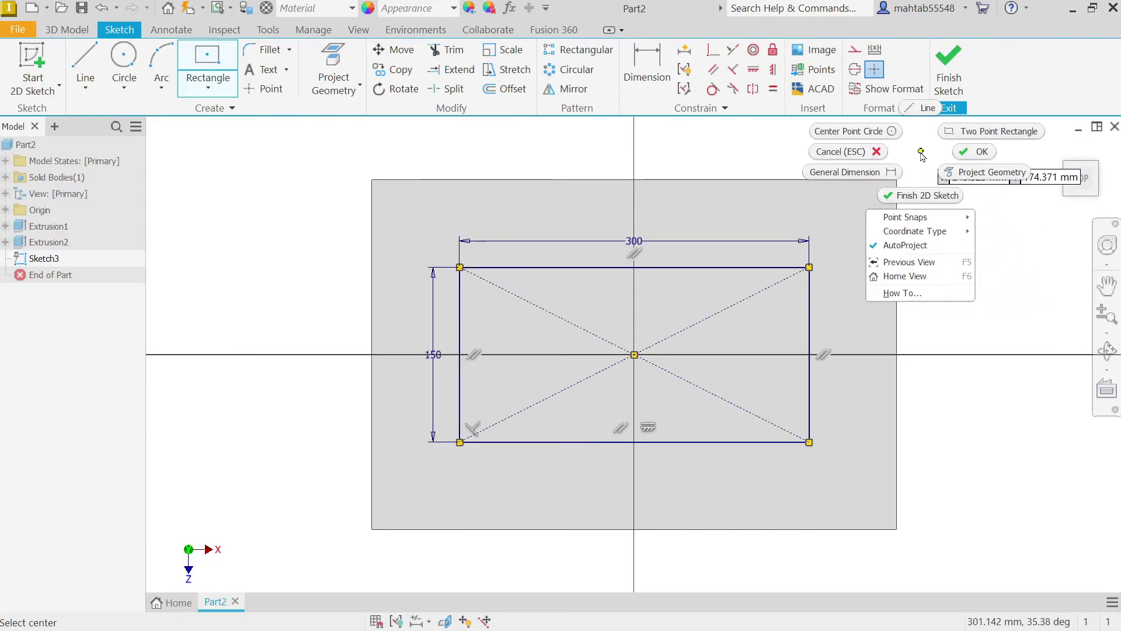
left_click(973, 155)
mouse_move(937, 147)
left_mouse_down()
mouse_move(659, 441)
mouse_move(413, 486)
left_mouse_up()
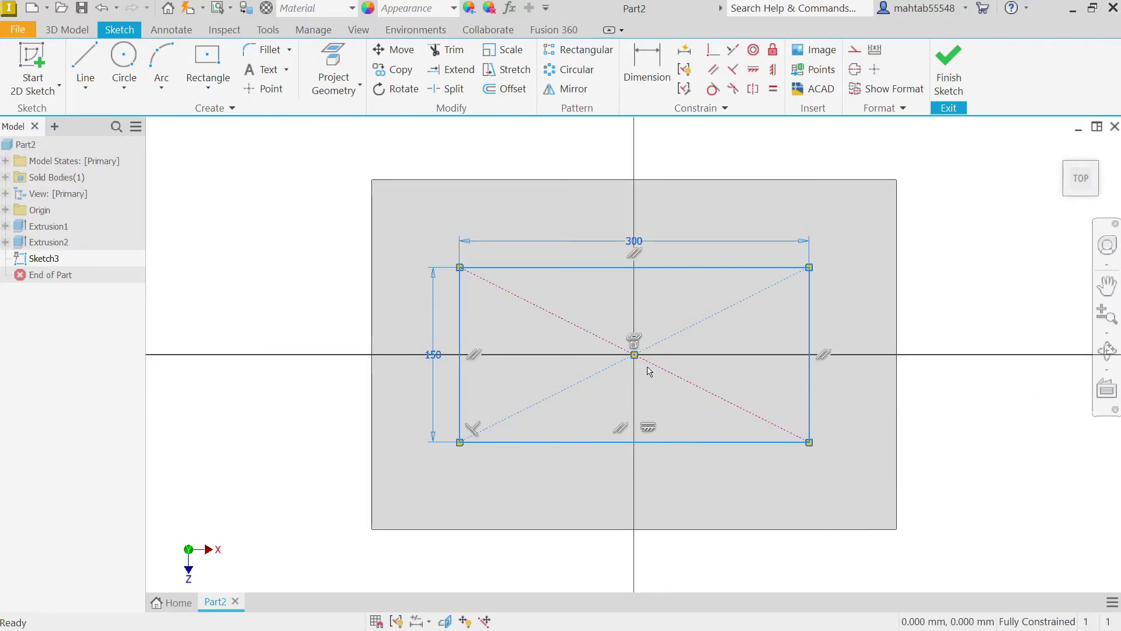
left_click(860, 51)
left_click(940, 222)
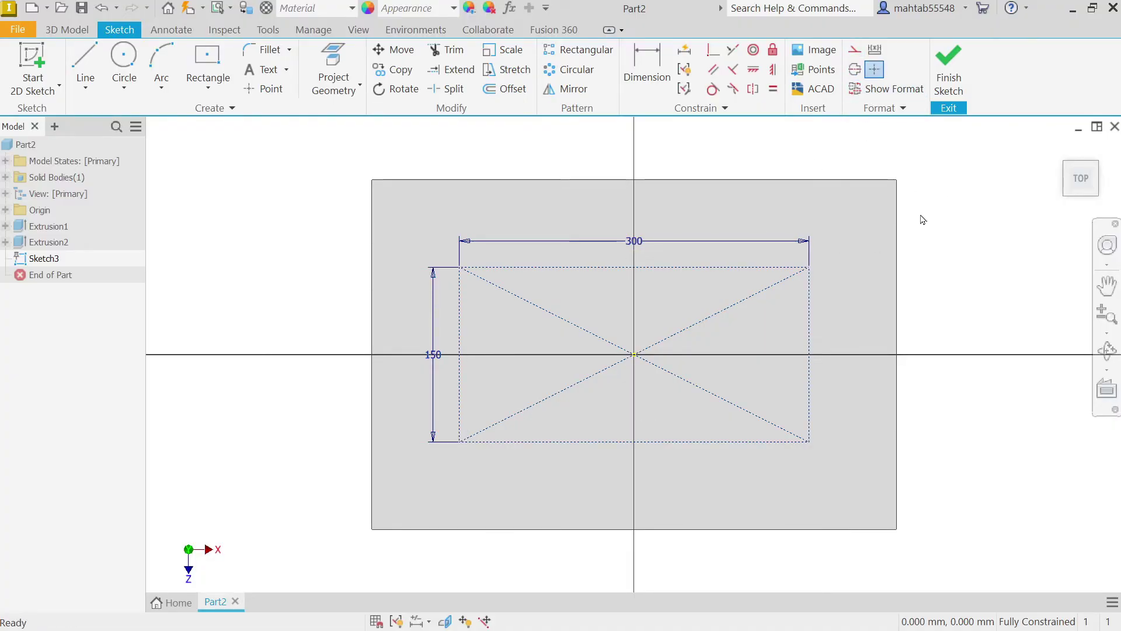
Step: Draw circles centred on the four rectangle corners, the first 100 mm in diameter
left_click(124, 59)
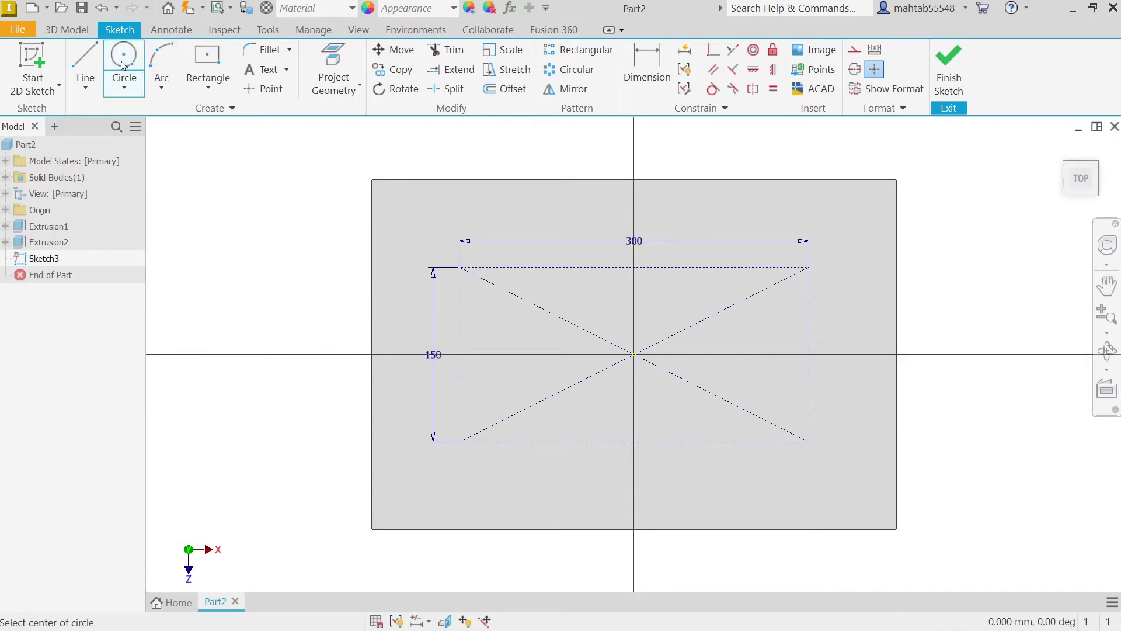
left_click(460, 268)
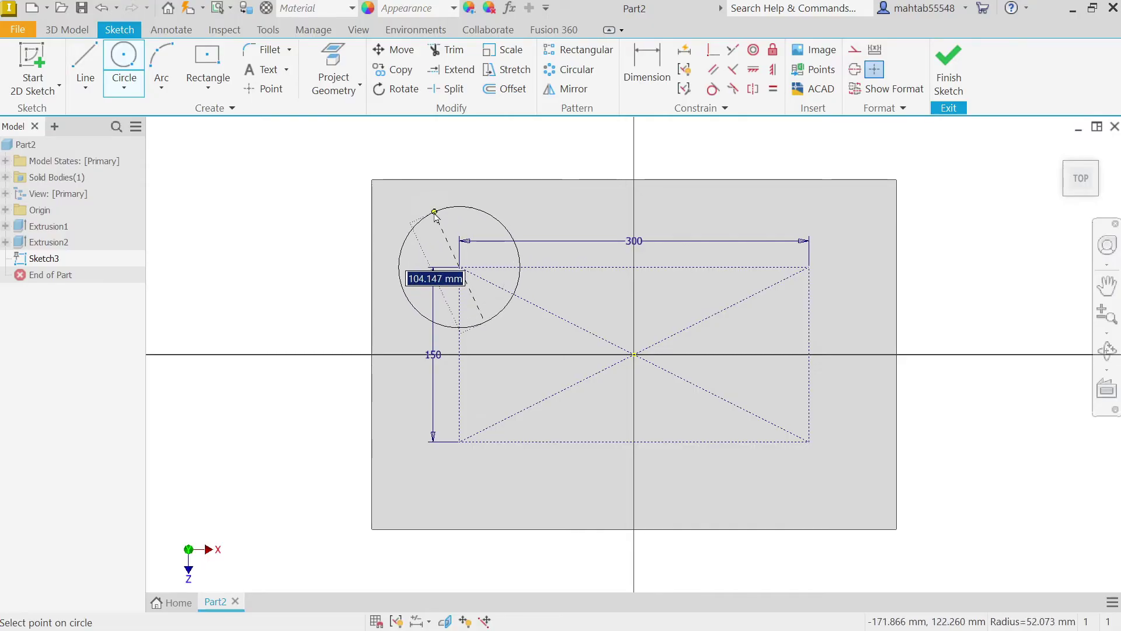
type("50*2")
key("Return")
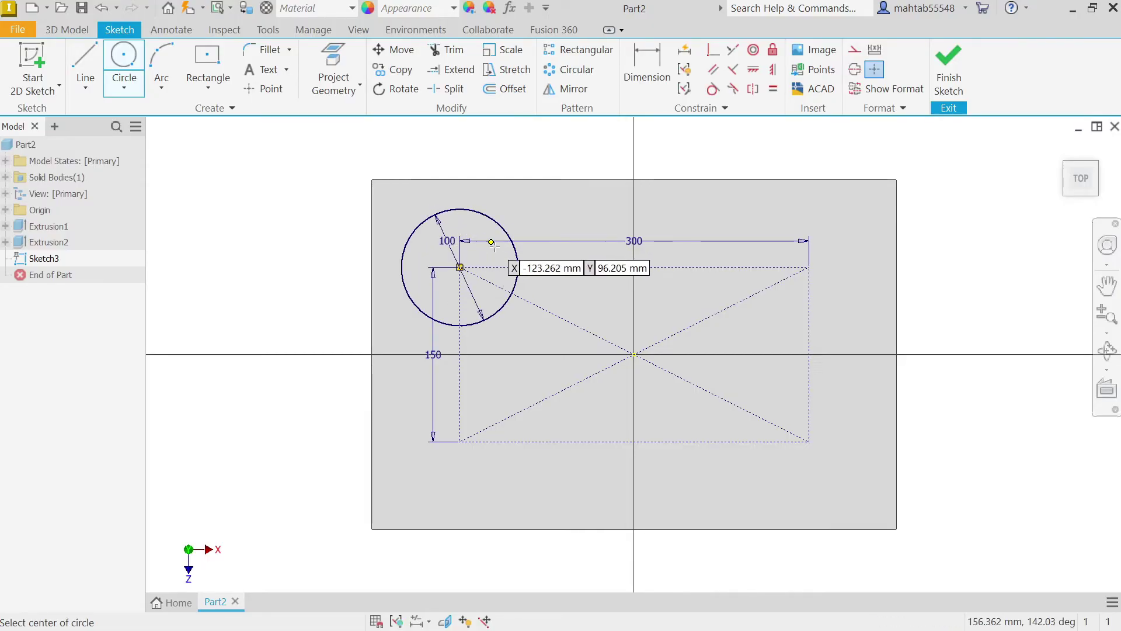
left_click(813, 267)
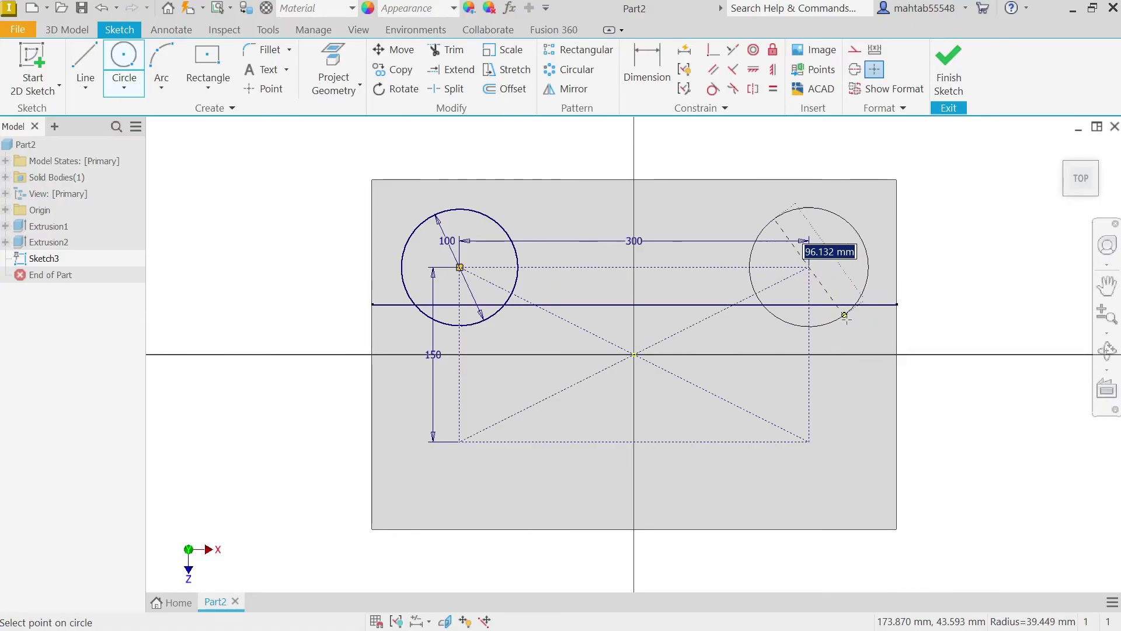
left_click(851, 320)
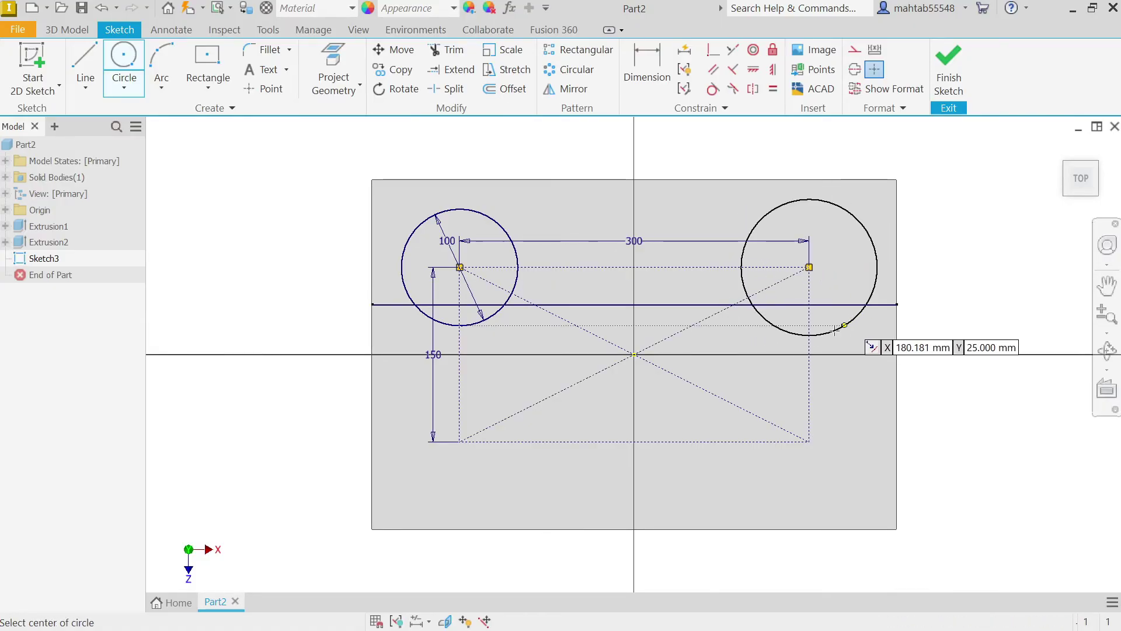
left_click(810, 443)
left_click(795, 390)
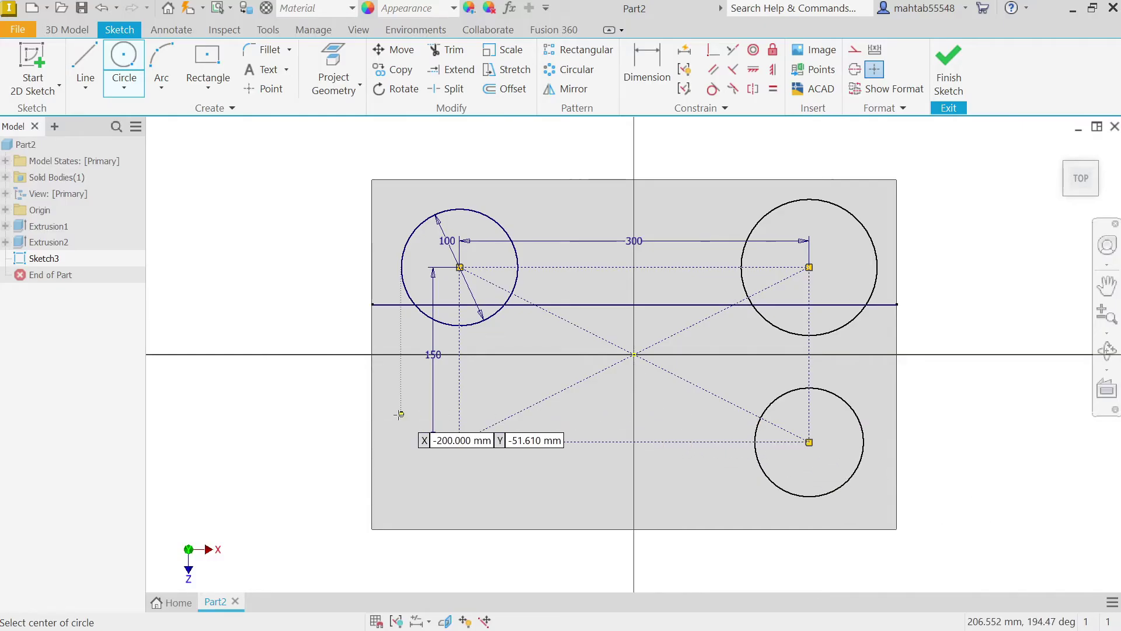
left_click(460, 442)
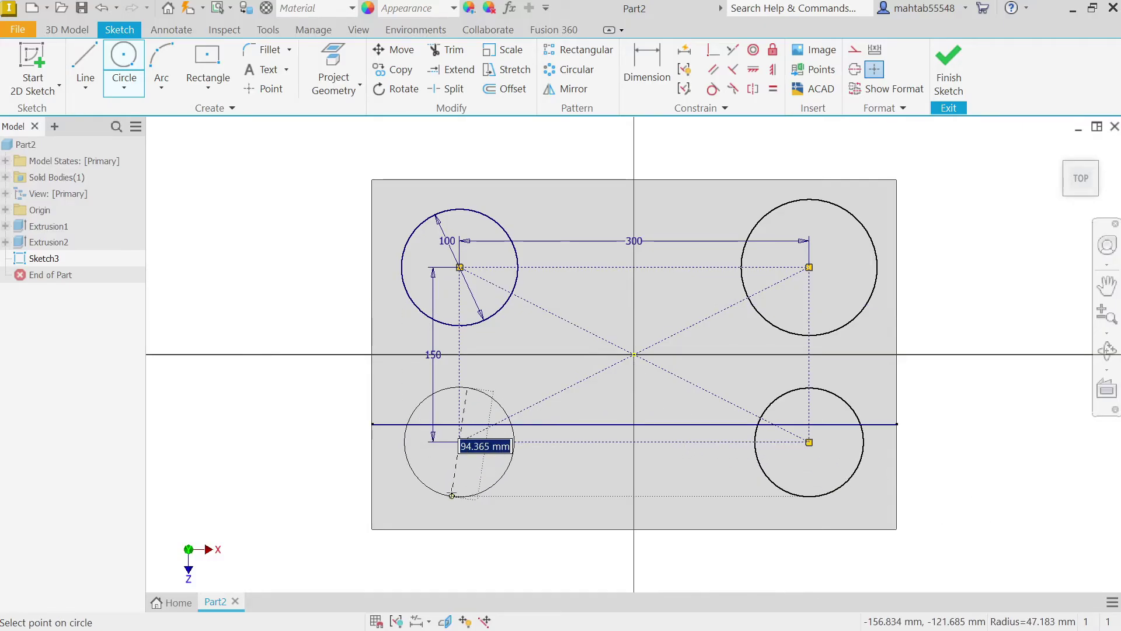
left_click(422, 403)
right_click(300, 239)
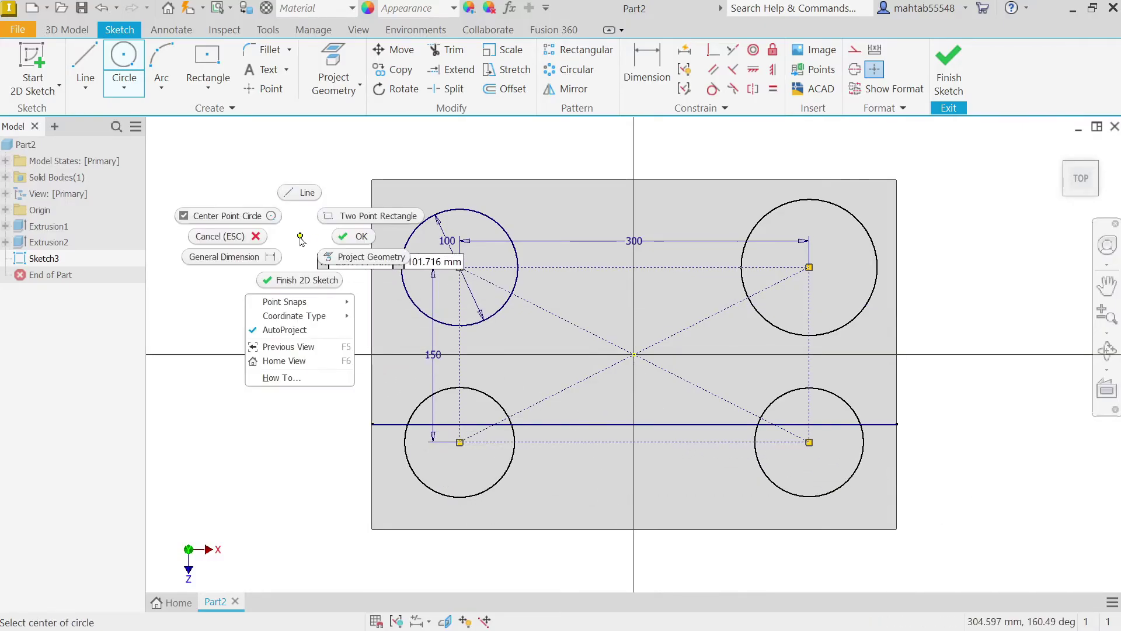
left_click(356, 237)
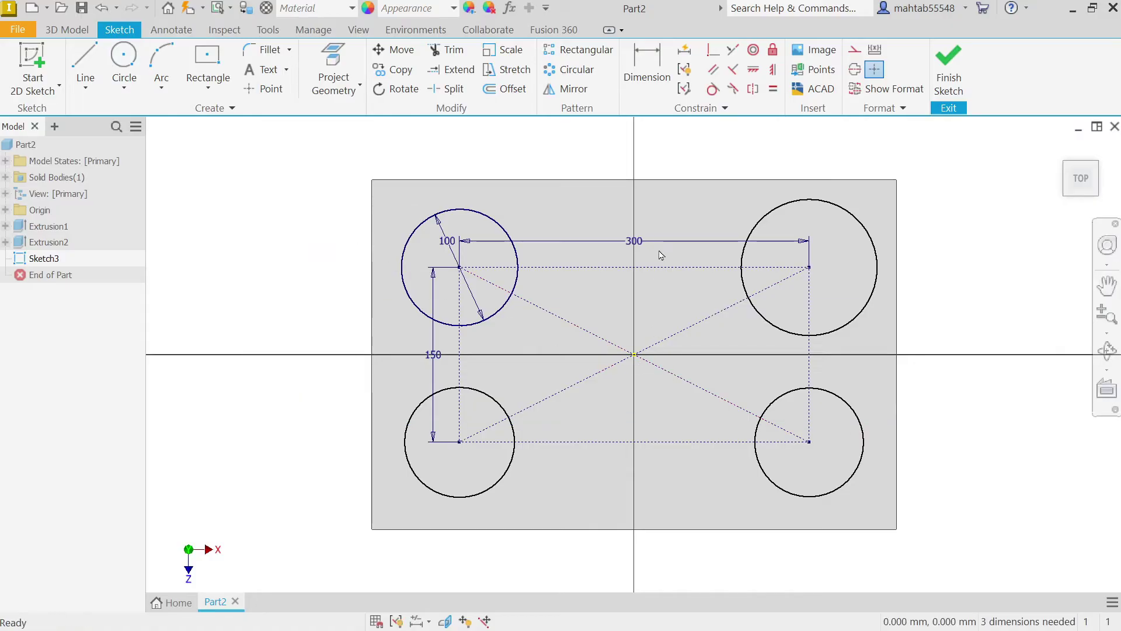
Step: Make the top-right, bottom-left and bottom-right circles equal to the top-left circle
left_click(774, 92)
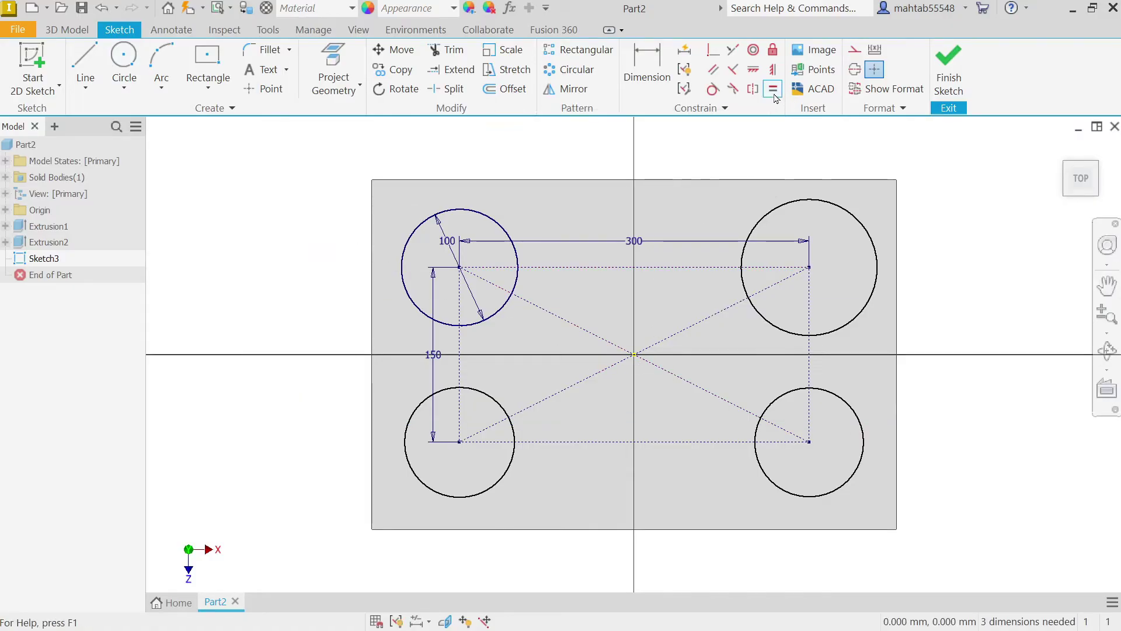
left_click(518, 278)
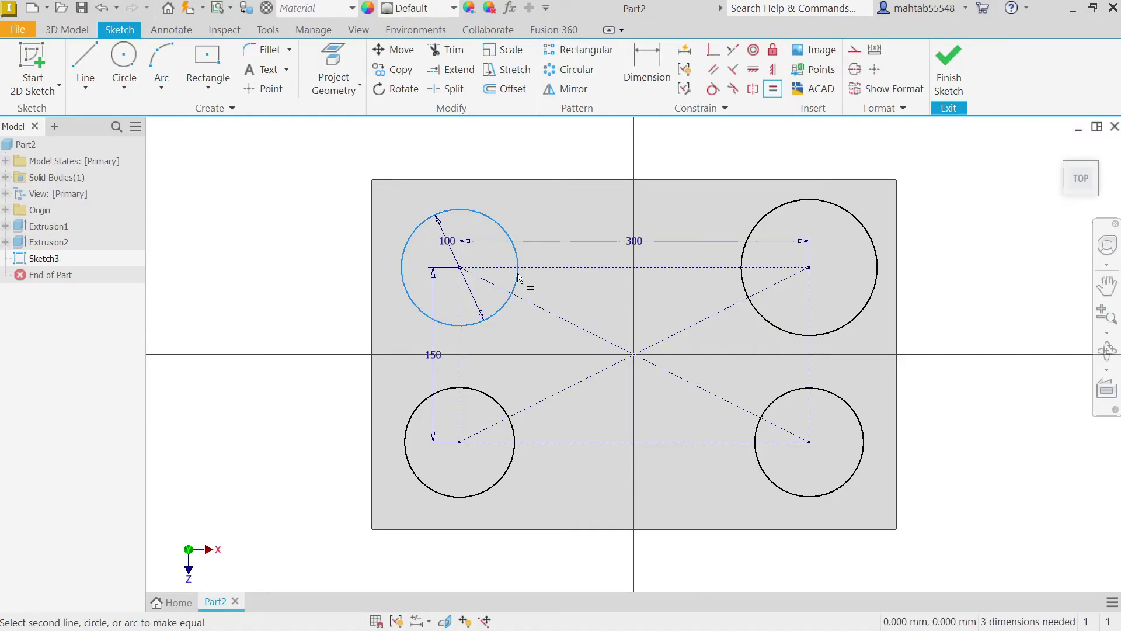
left_click(767, 314)
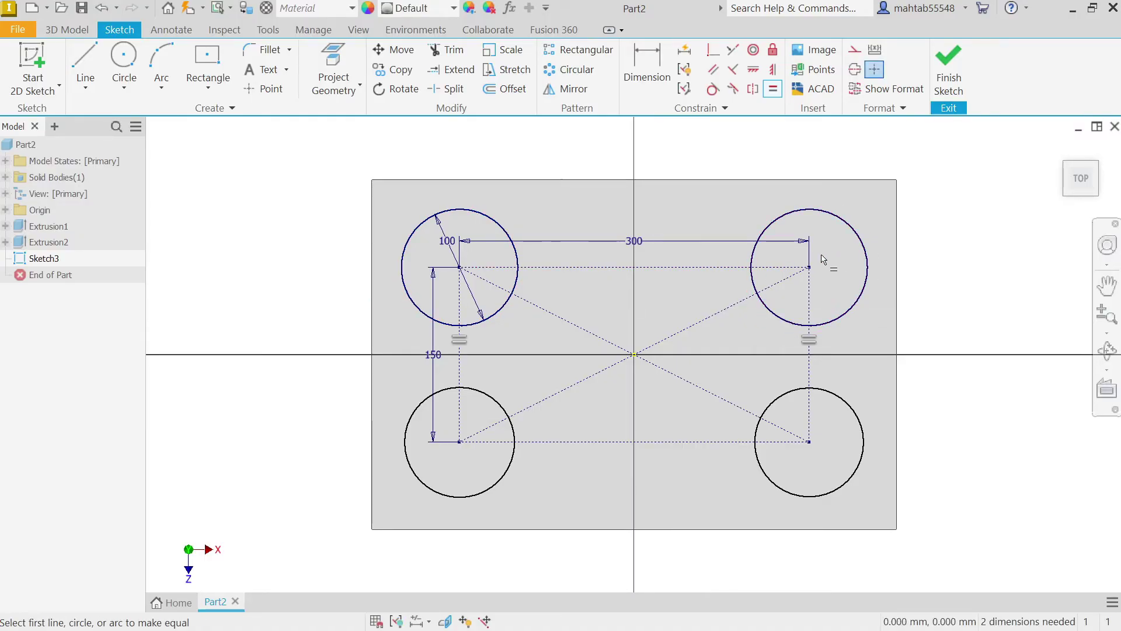
left_click(500, 307)
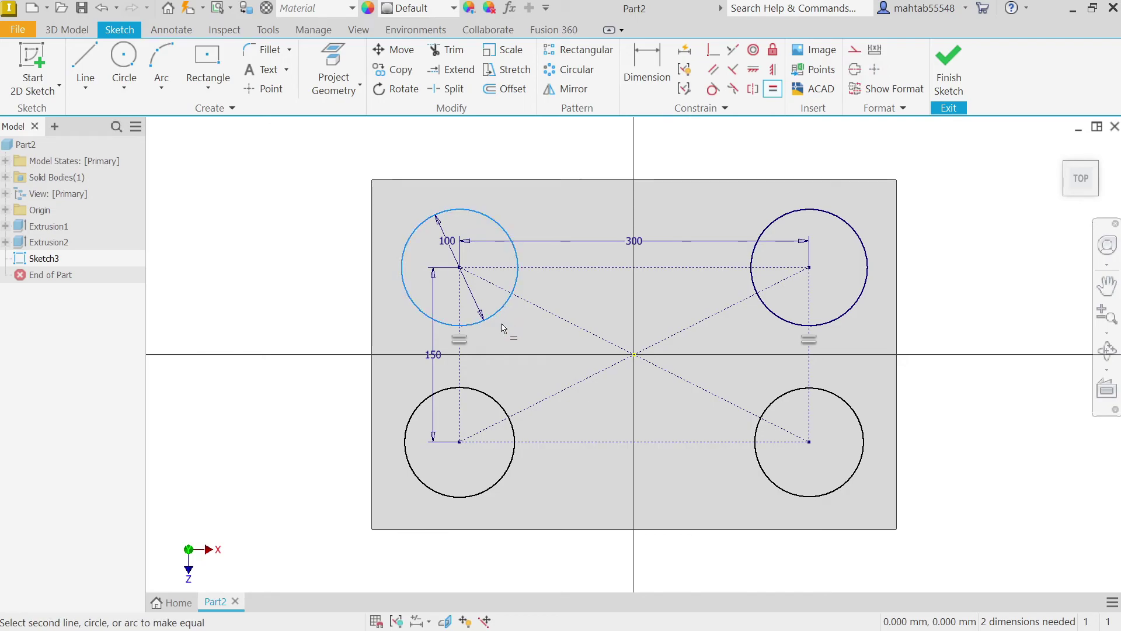
left_click(493, 398)
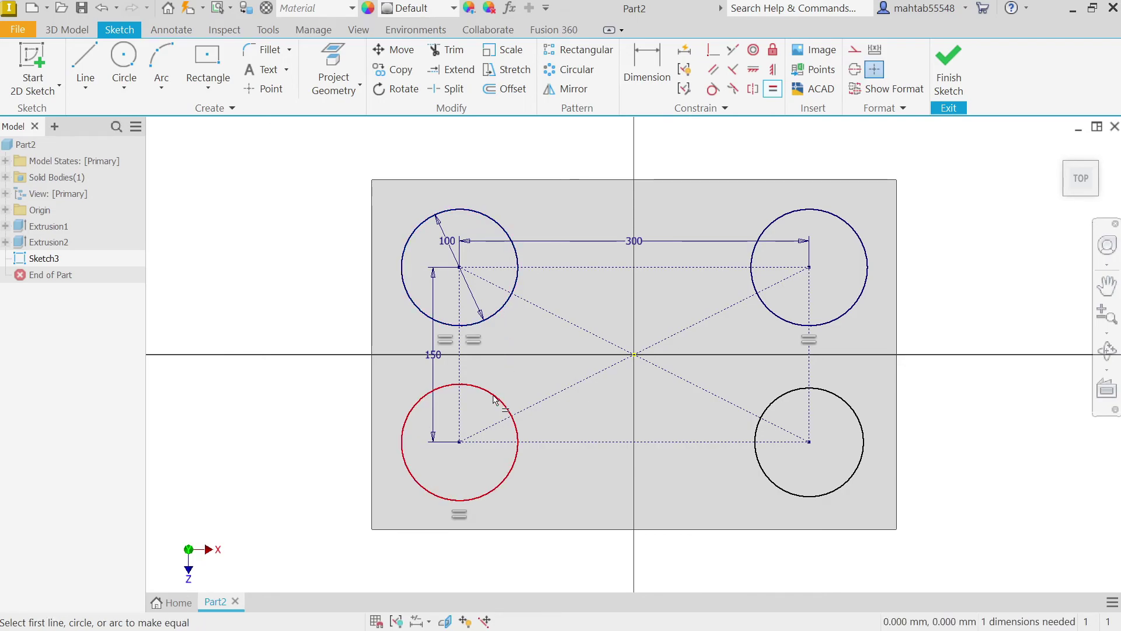
left_click(506, 308)
left_click(781, 410)
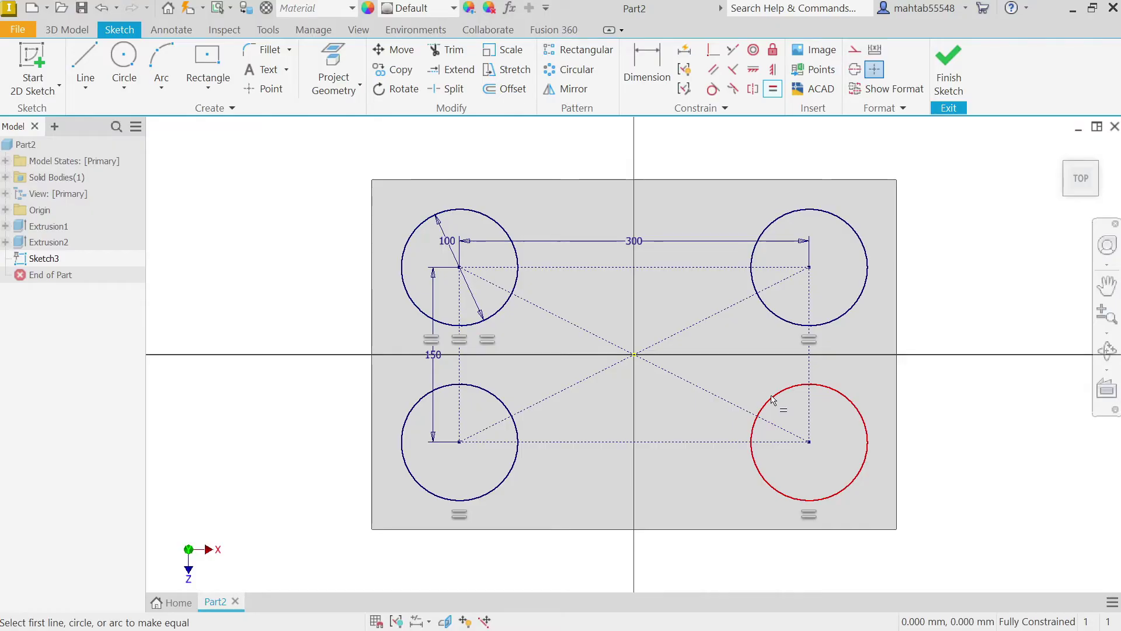
right_click(502, 151)
left_click(572, 156)
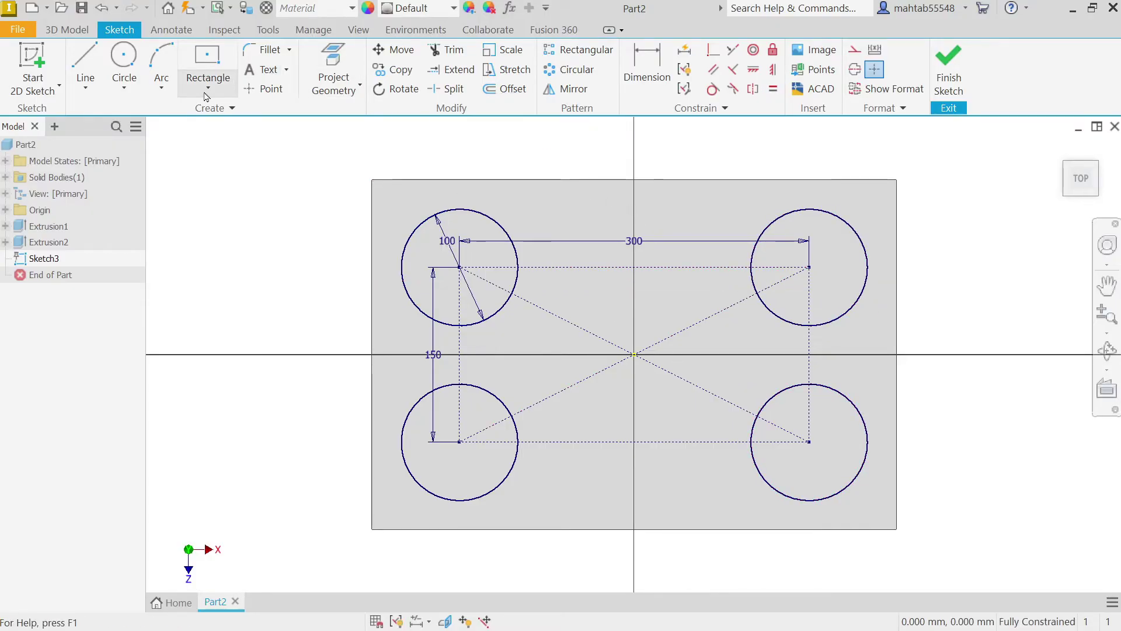
left_click(167, 91)
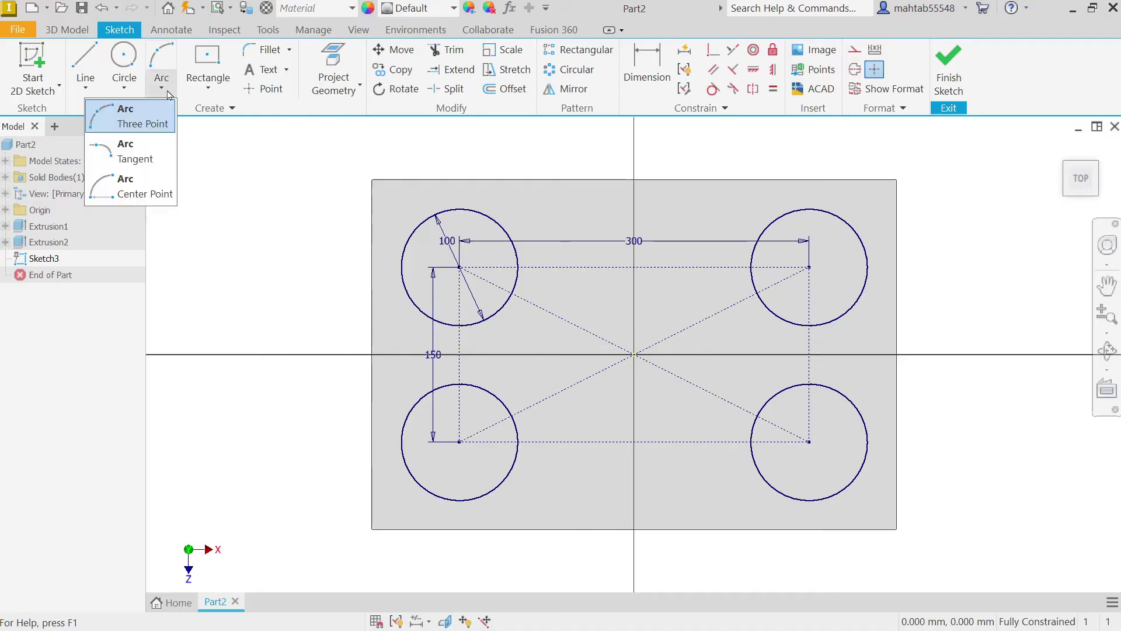
Step: Draw a three-point arc of radius 180 joining the top-left and top-right circles
left_click(145, 127)
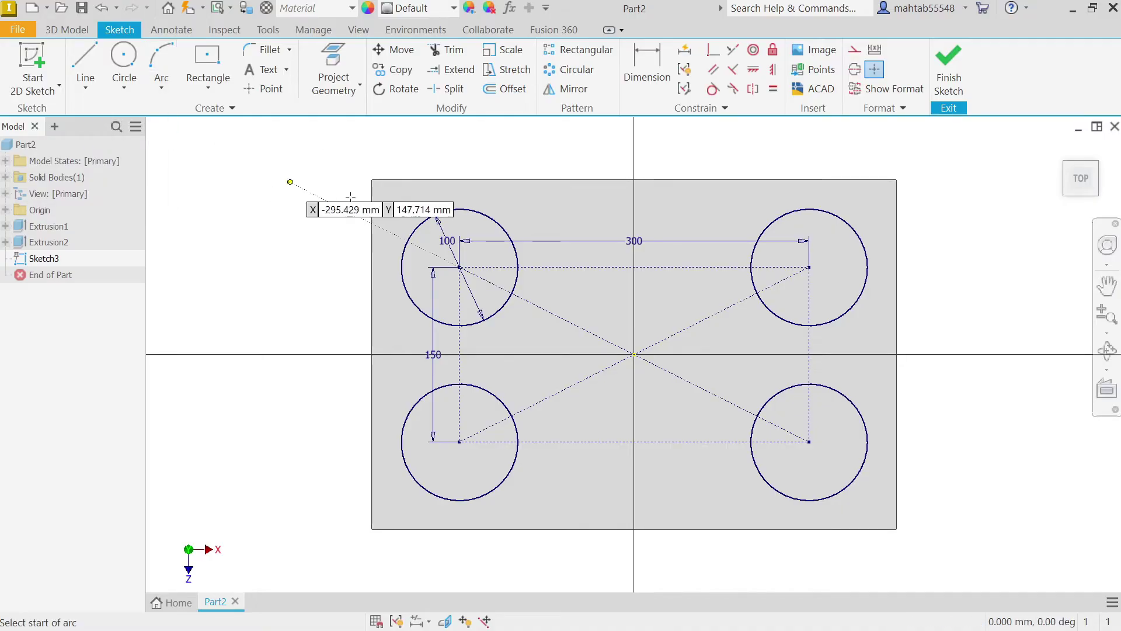
left_click(485, 215)
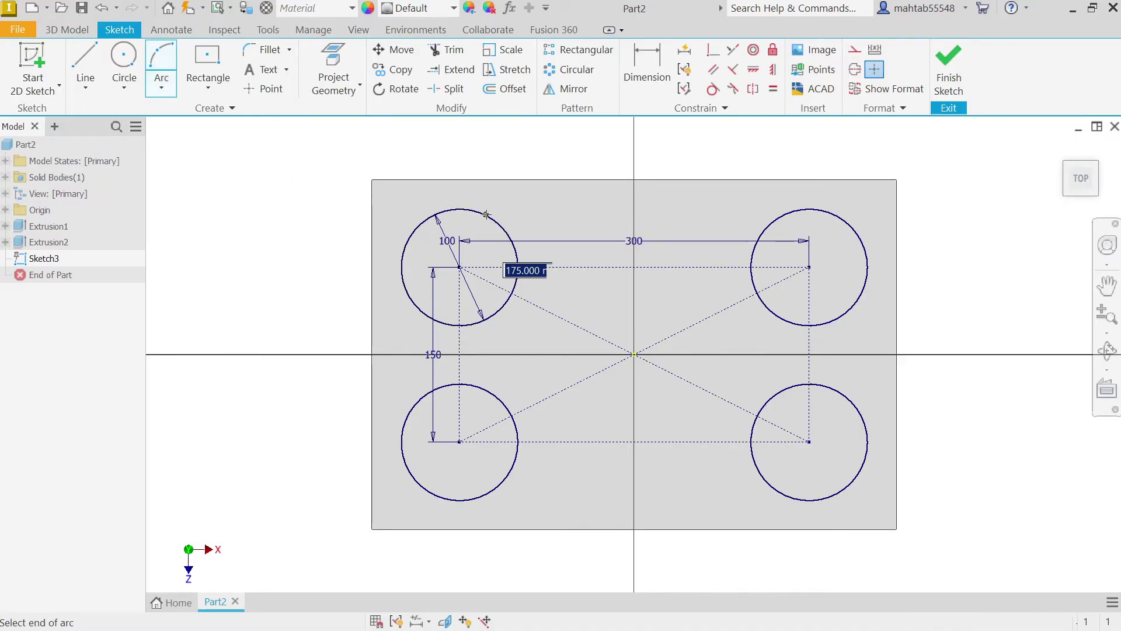
left_click(776, 218)
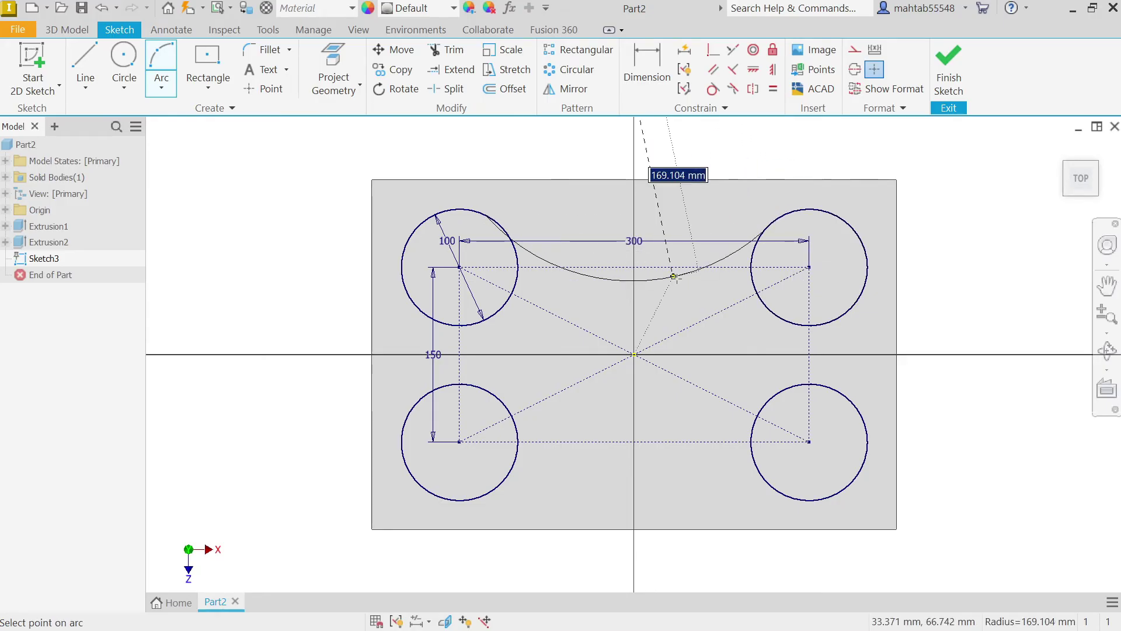
type("1")
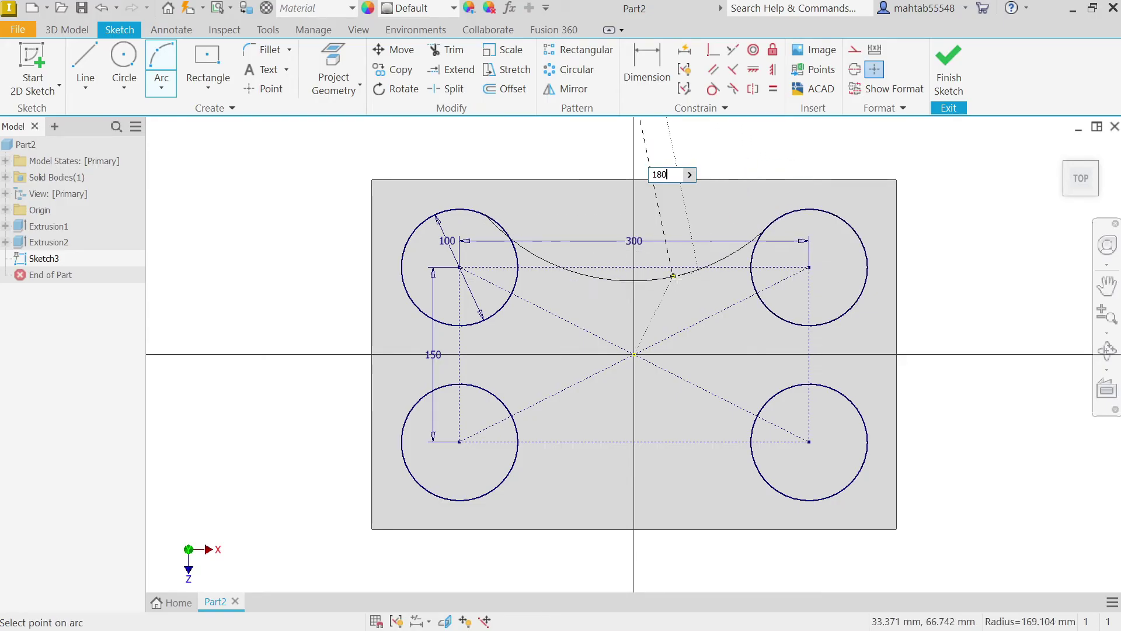
type("80")
key("Return")
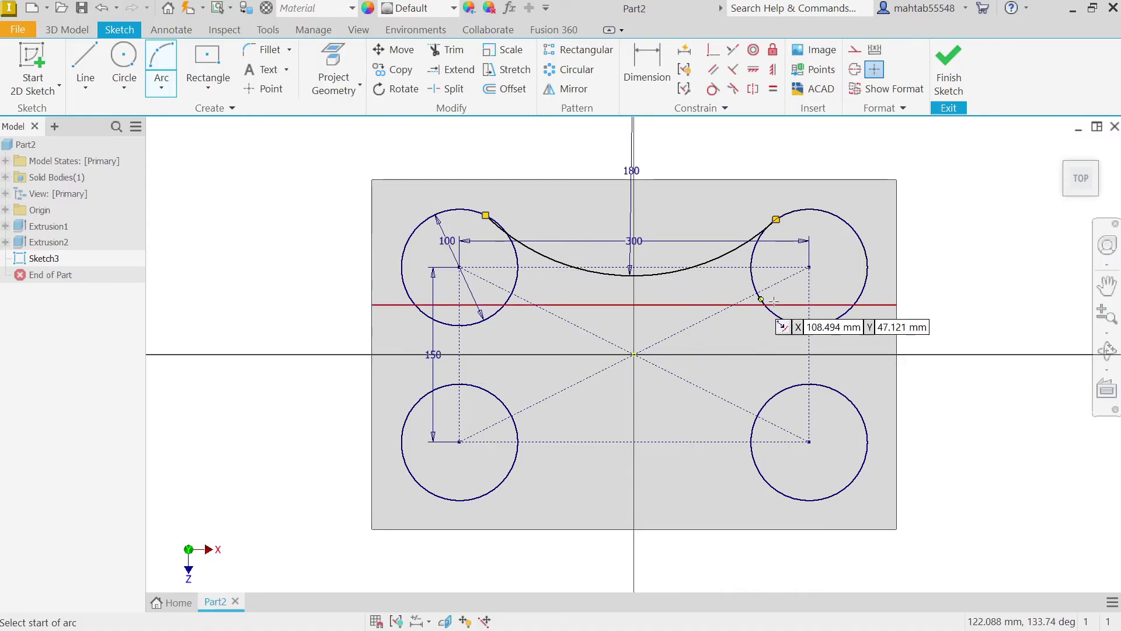
Step: Draw a 60 mm radius arc joining the top-right and bottom-right circles
scroll(864, 321, "up", 3)
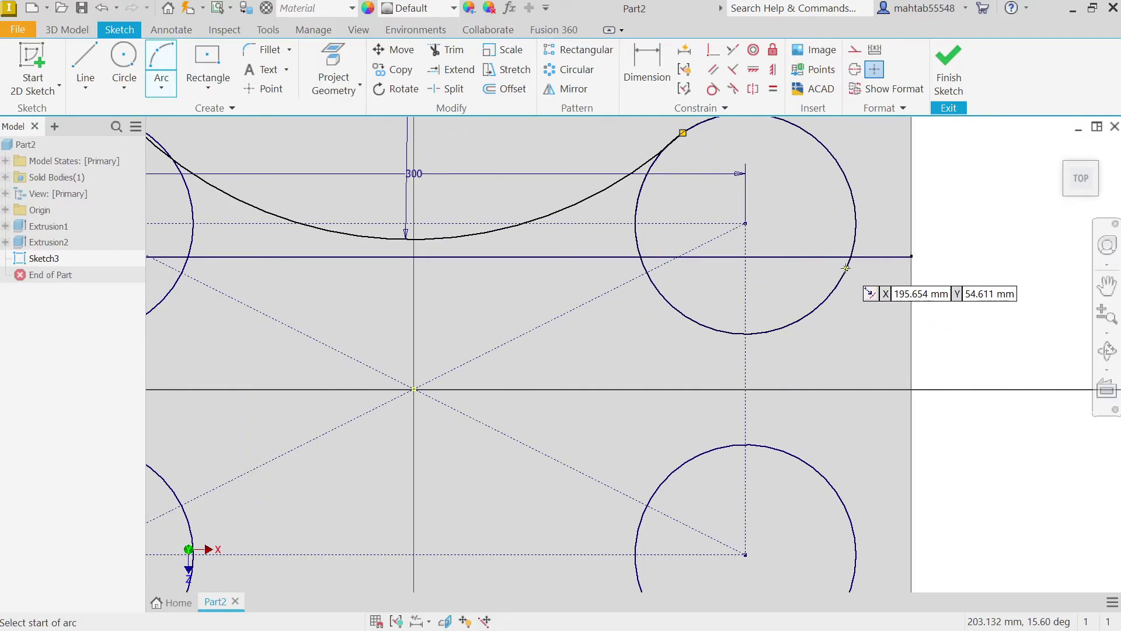
left_click(846, 268)
left_click(834, 488)
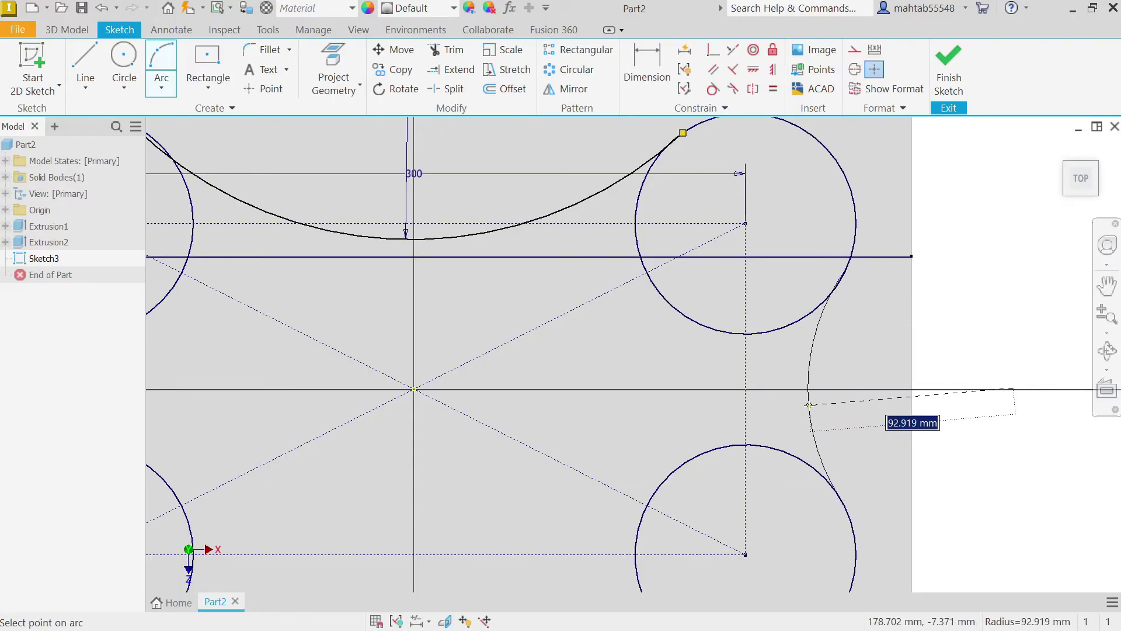
type("60")
key("Return")
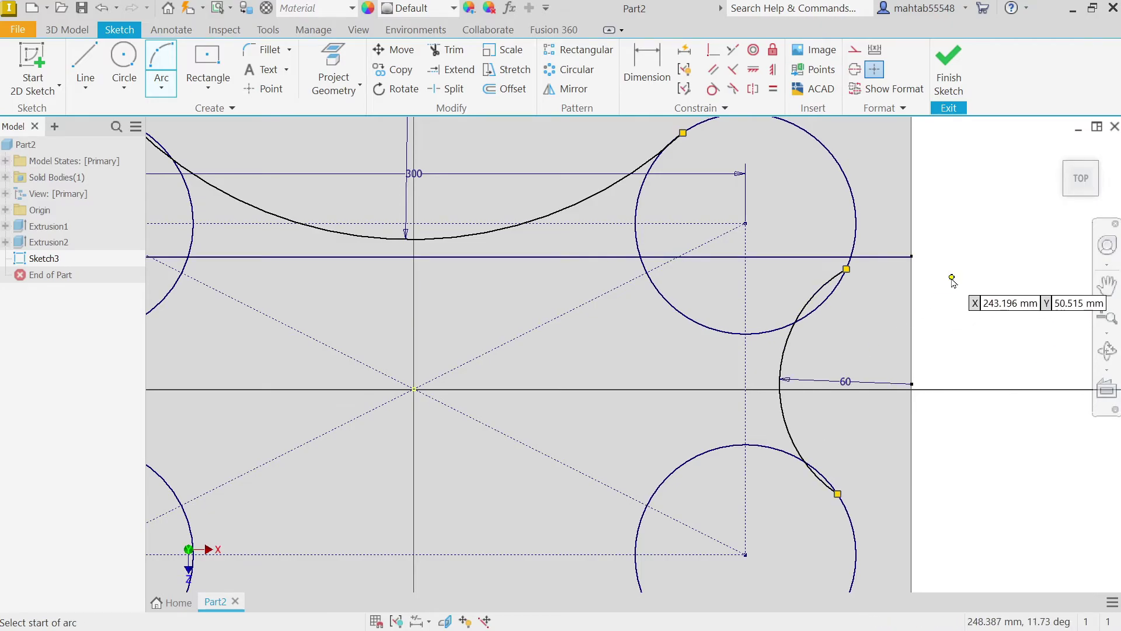
right_click(952, 276)
left_click(1011, 280)
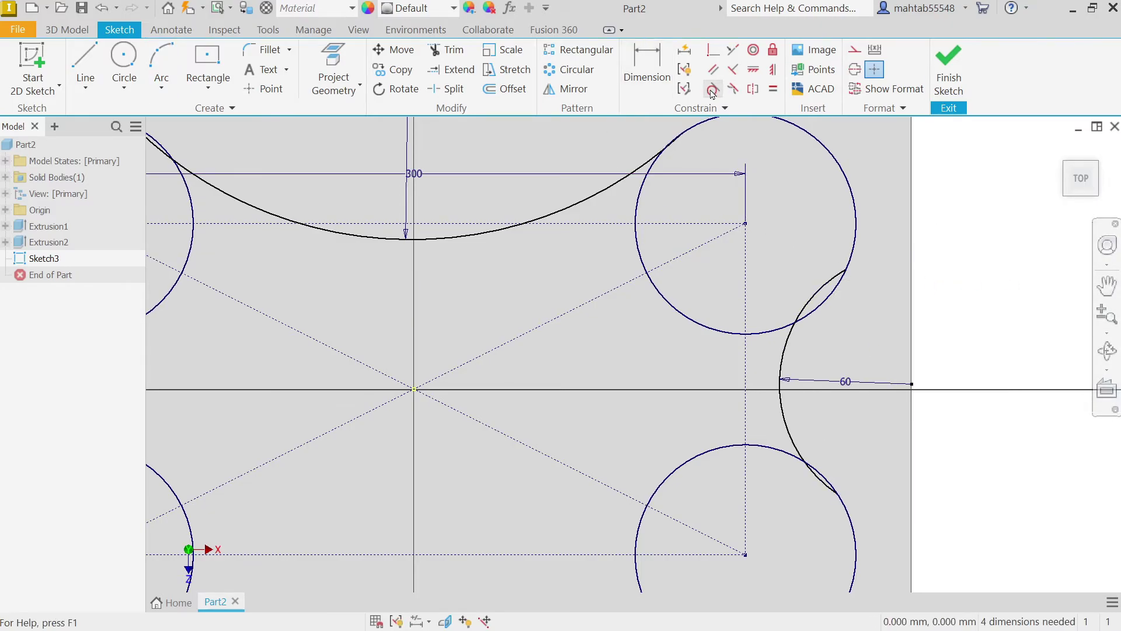
Step: Make the side arc tangent to the top-right and bottom-right circles
left_click(824, 291)
left_click(834, 293)
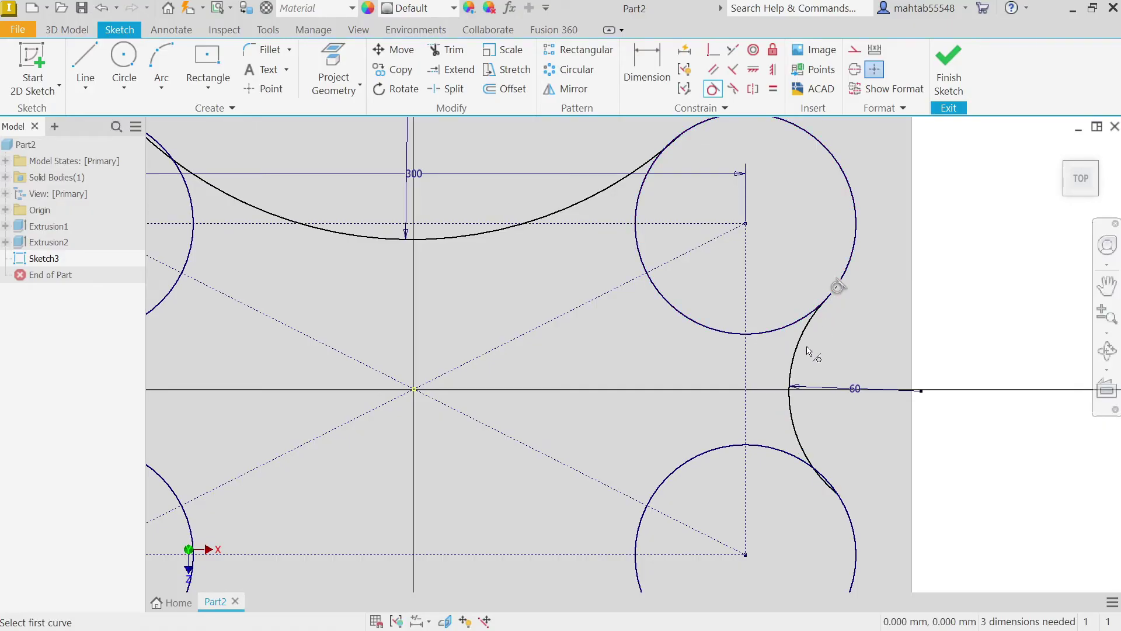
left_click(811, 465)
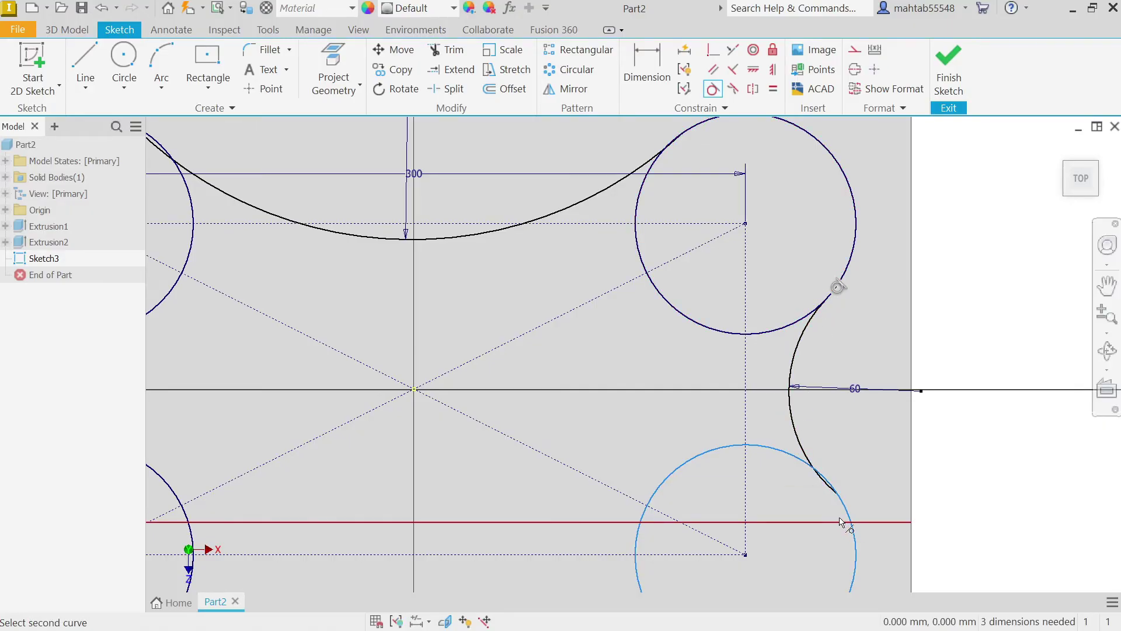
left_click(805, 456)
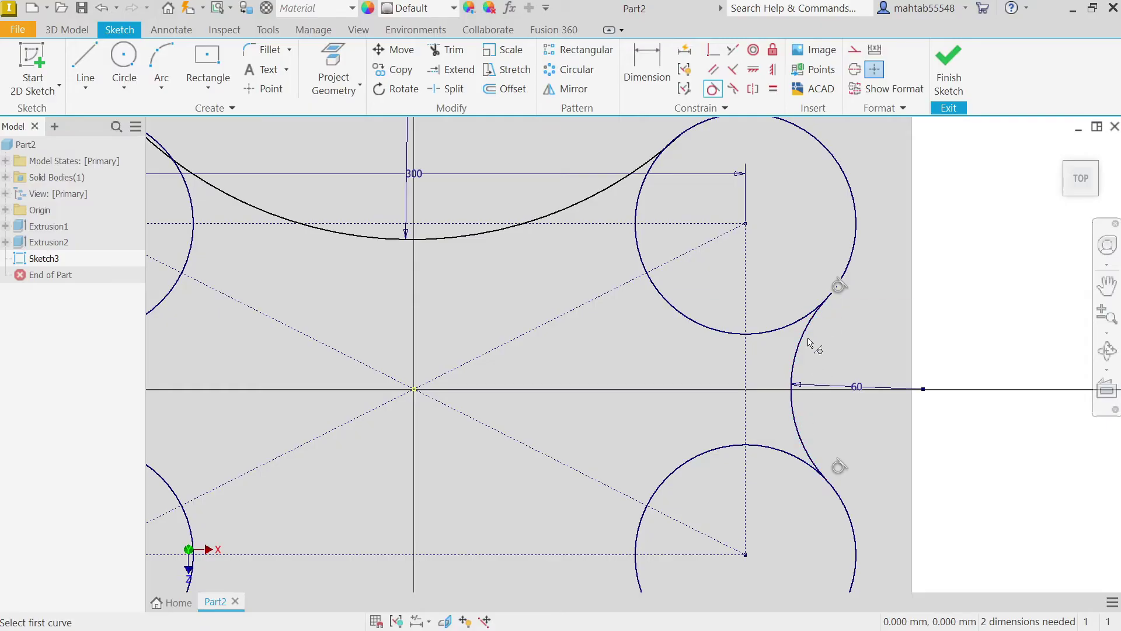
Step: Make the top arc tangent to the top-right and top-left circles
left_click(604, 198)
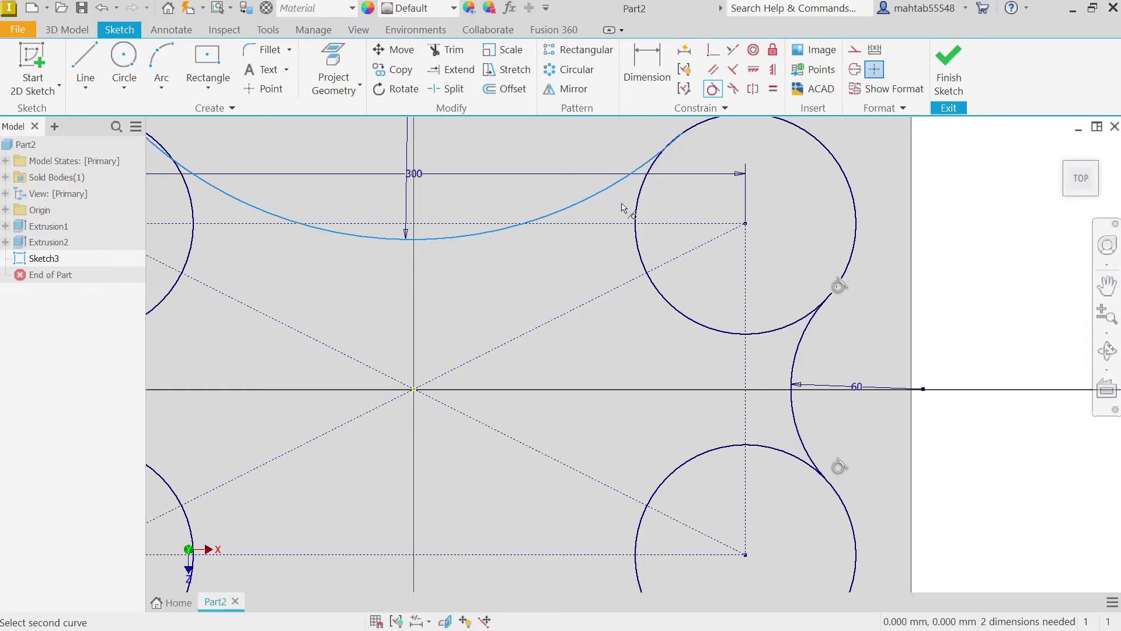
left_click(638, 213)
scroll(377, 211, "down", 5)
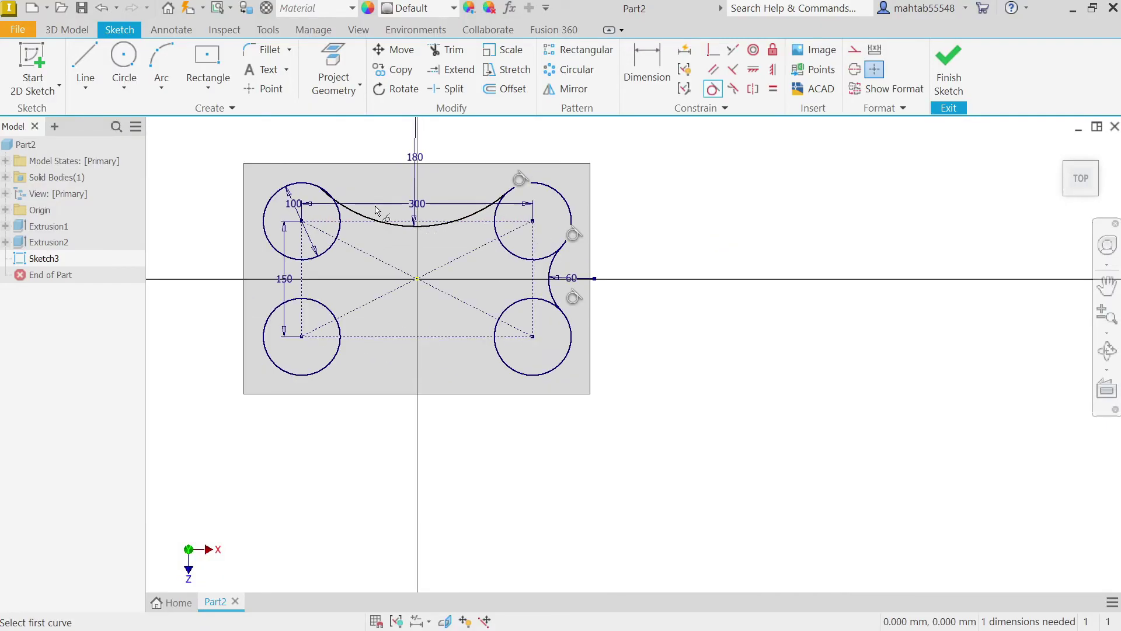
scroll(377, 211, "up", 8)
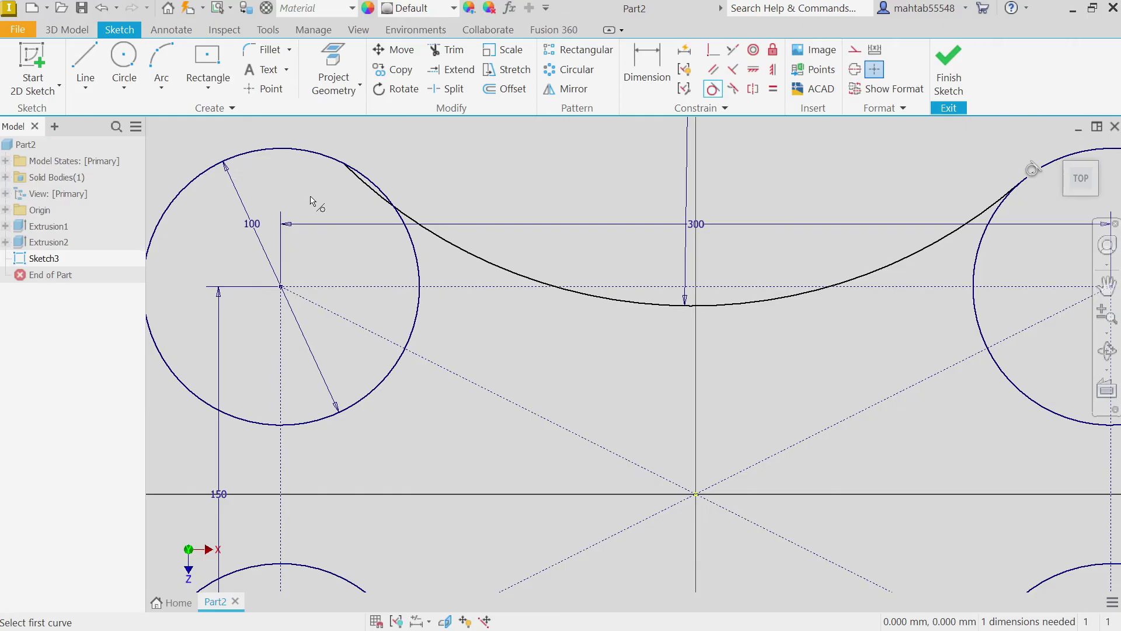
left_click(395, 216)
left_click(395, 243)
scroll(600, 244, "down", 5)
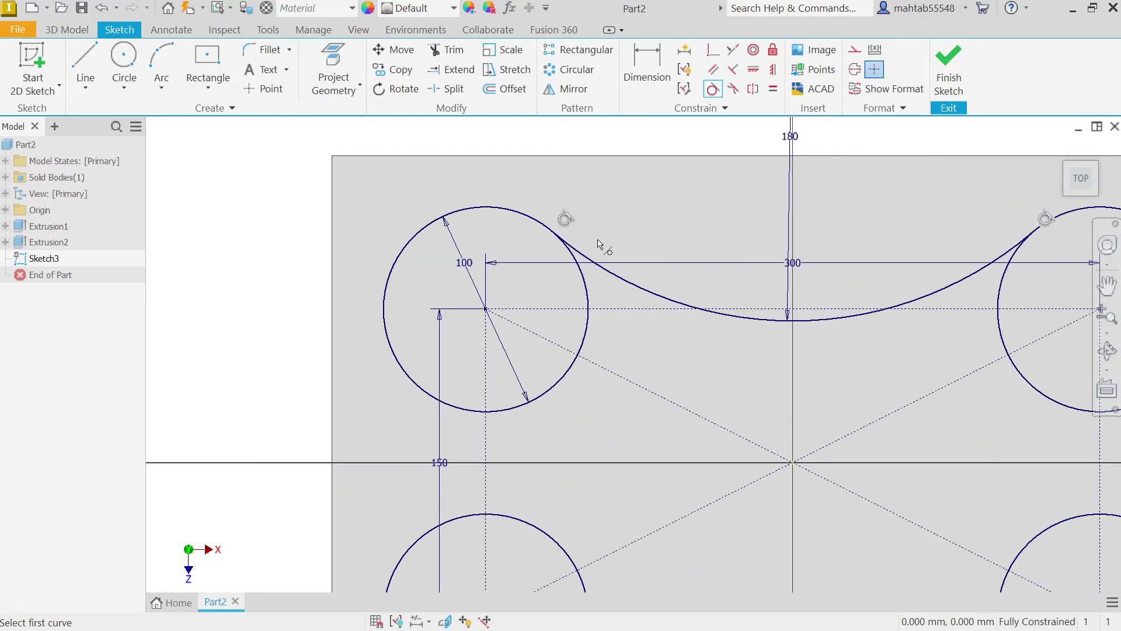
right_click(621, 179)
left_click(658, 167)
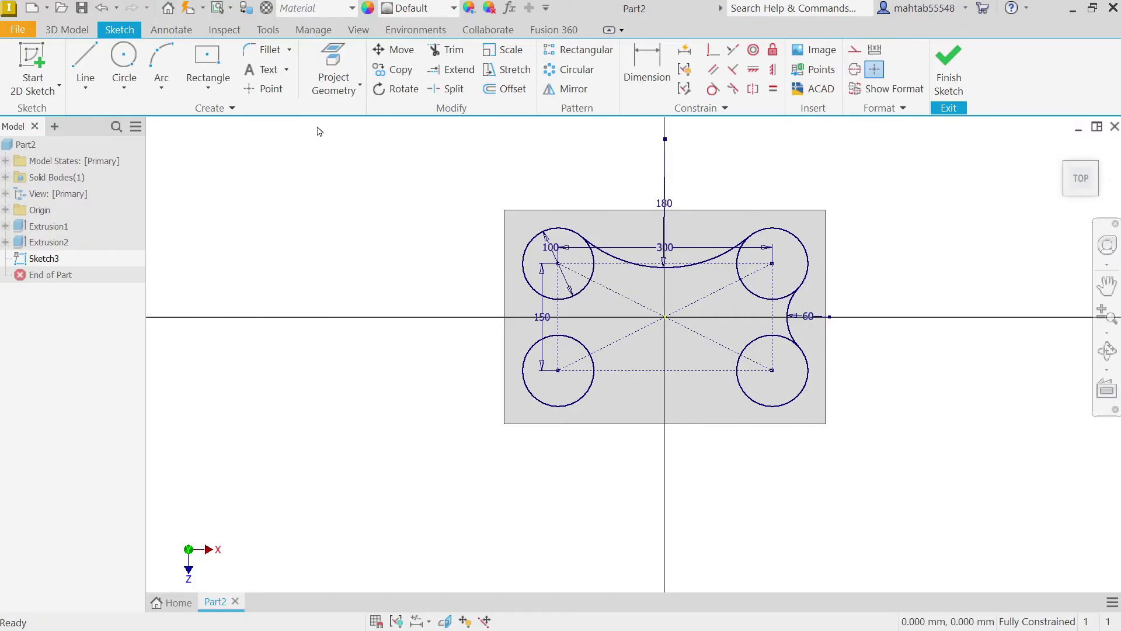
Step: Draw a vertical construction line from the top arc's lowest point down to the origin
left_click(86, 67)
scroll(654, 315, "up", 6)
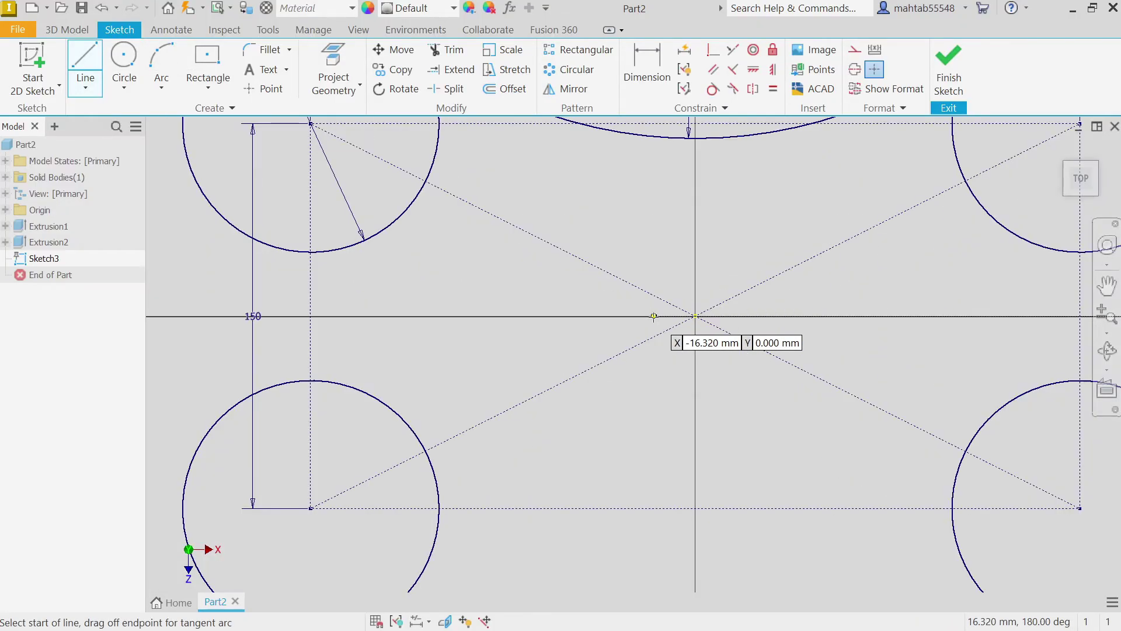
scroll(654, 316, "down", 3)
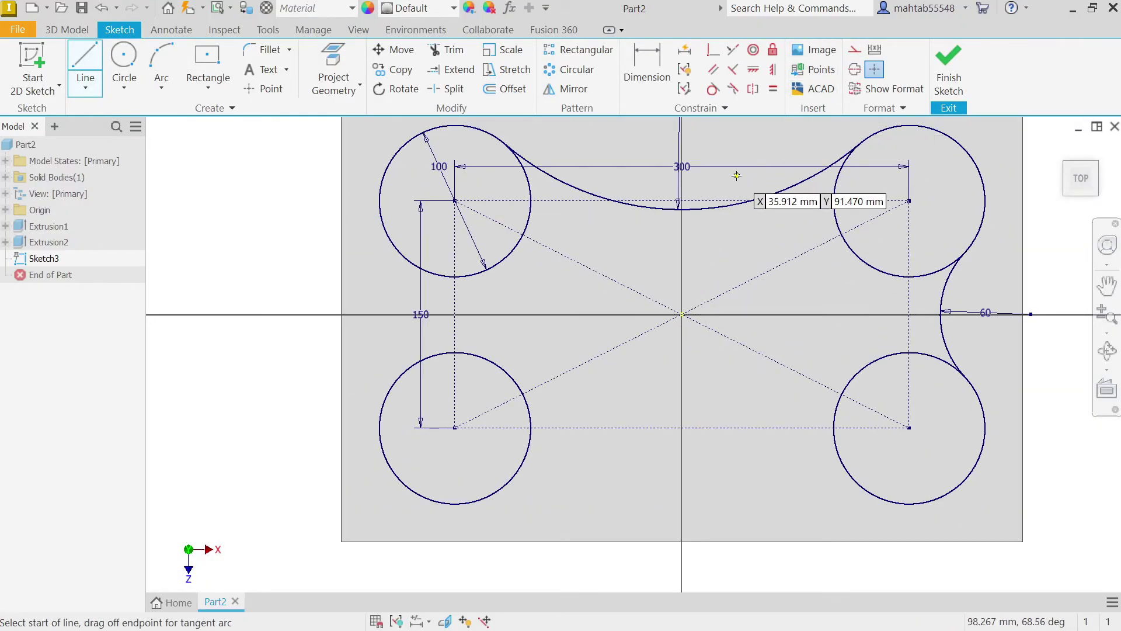
scroll(736, 175, "up", 3)
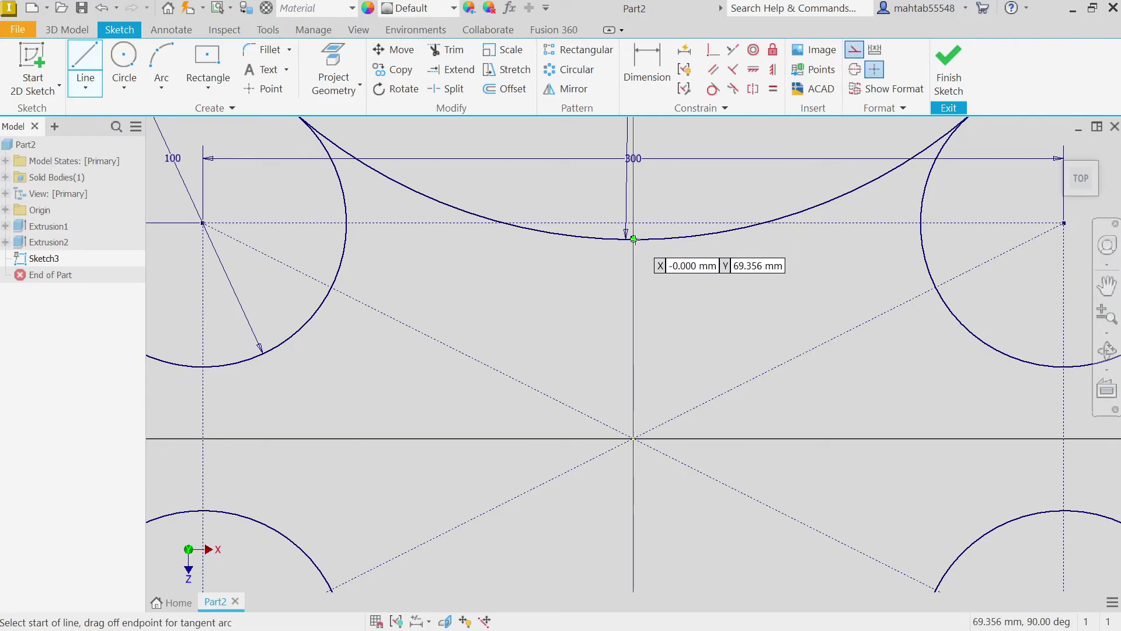
left_click(633, 239)
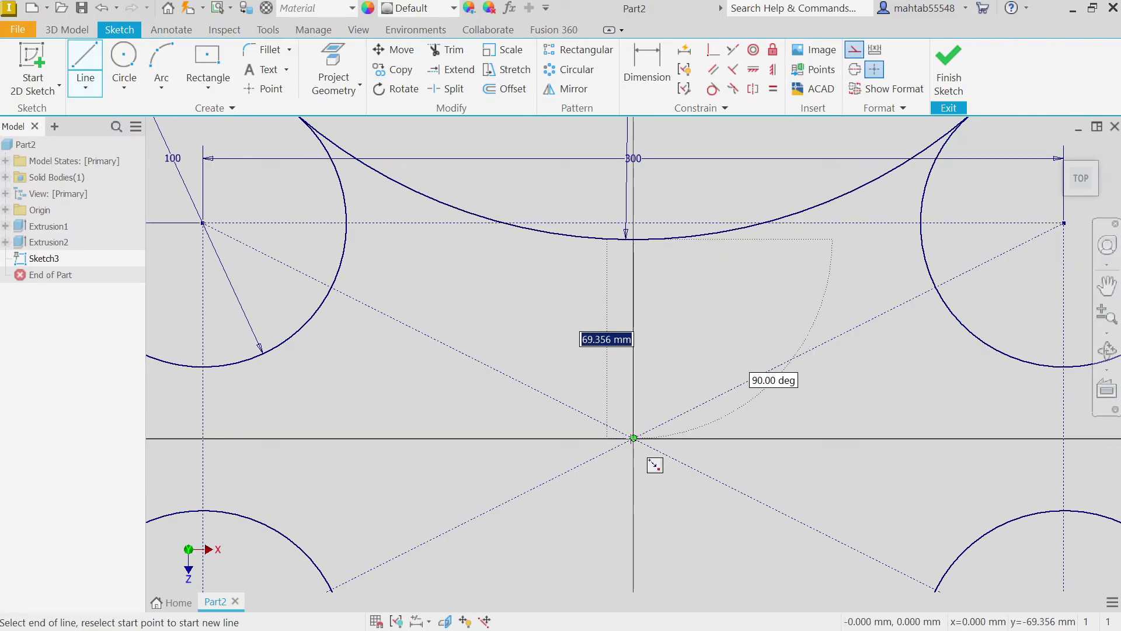
double_click(633, 437)
Step: Draw a horizontal construction line from the origin to the right side arc
scroll(737, 496, "down", 2)
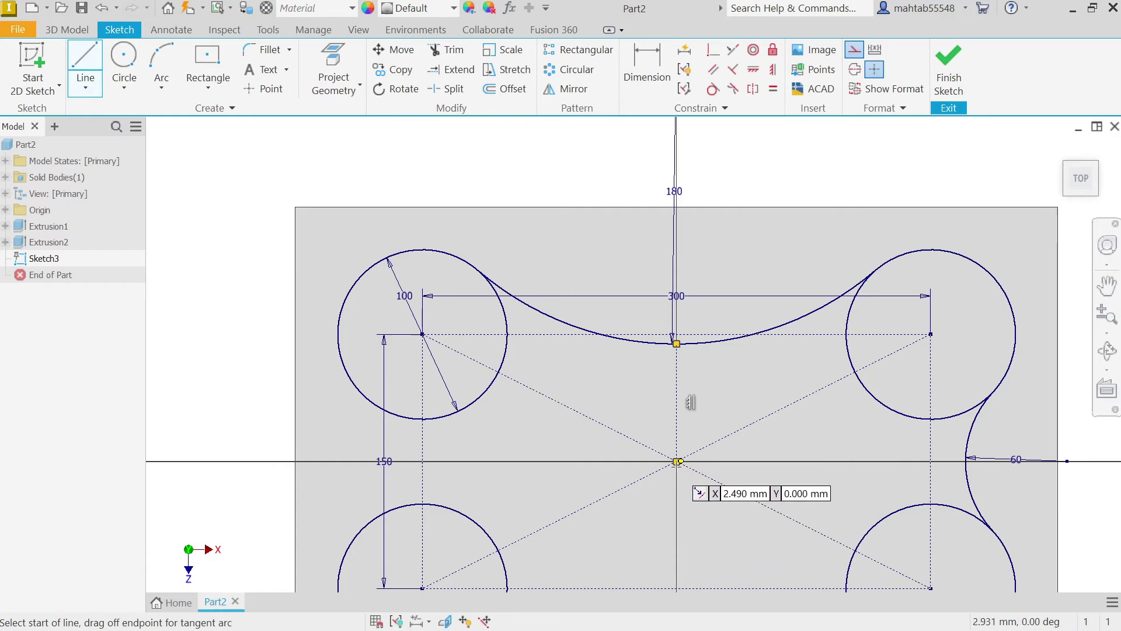
left_click(677, 461)
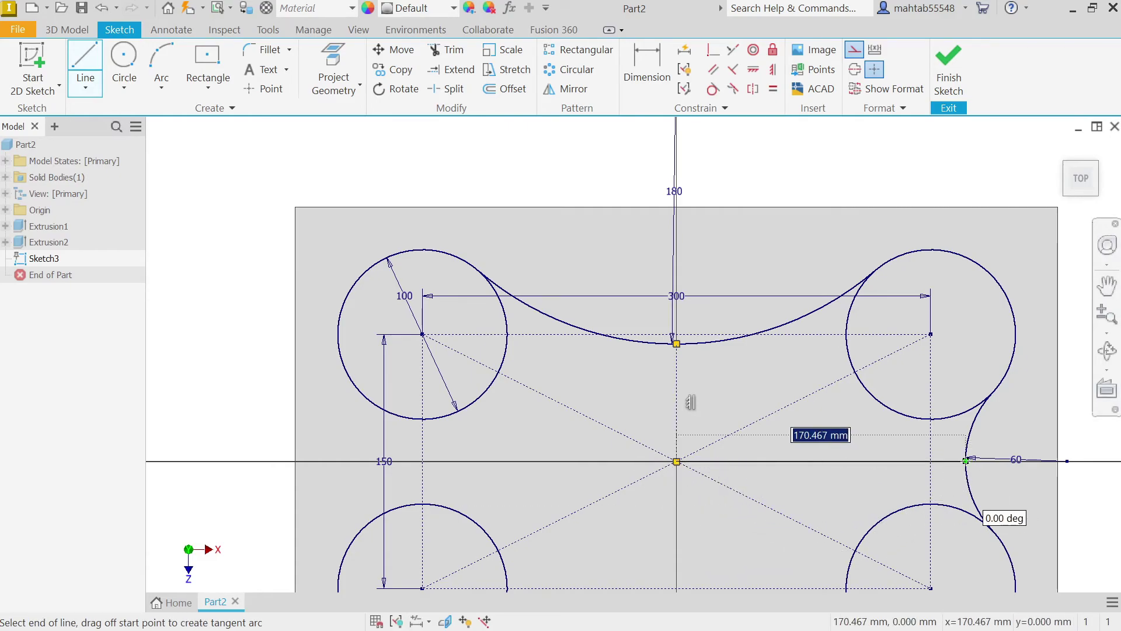
right_click(783, 196)
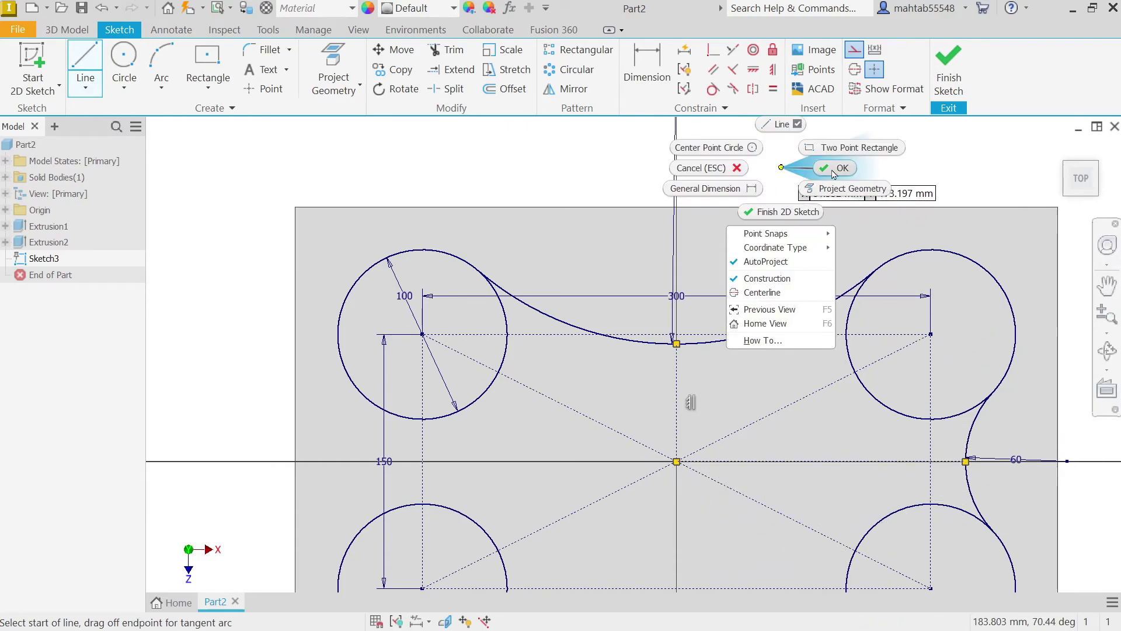
left_click(834, 173)
scroll(734, 240, "down", 3)
scroll(762, 276, "up", 2)
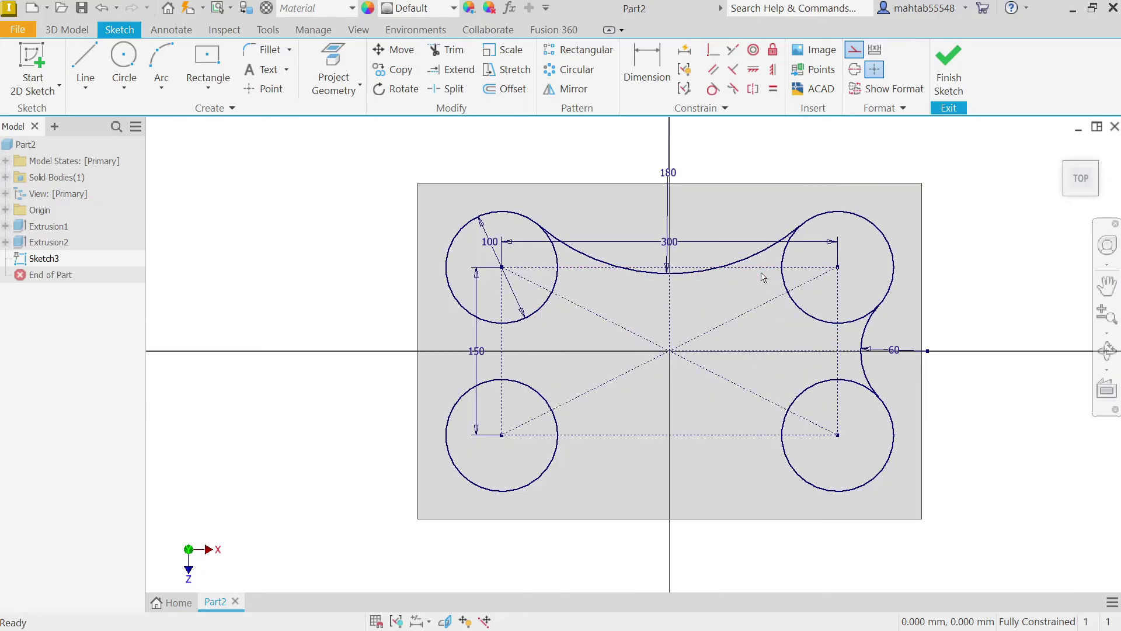
Step: Mirror the top R180 arc across the horizontal centre line to form the bottom arc
left_click(569, 90)
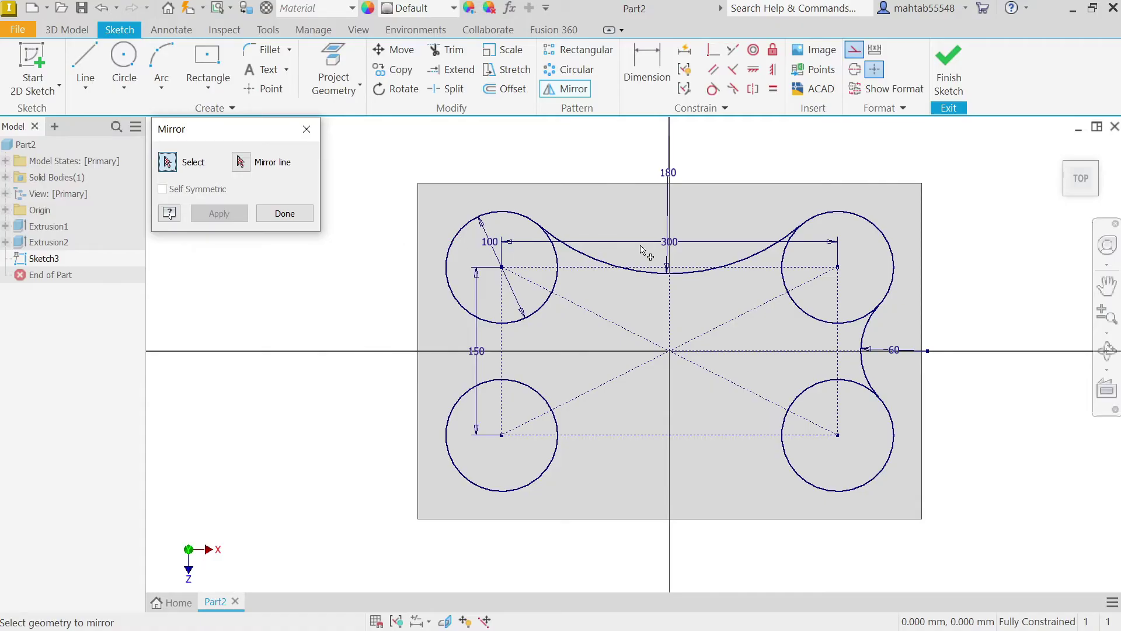
left_click(602, 263)
left_click(240, 163)
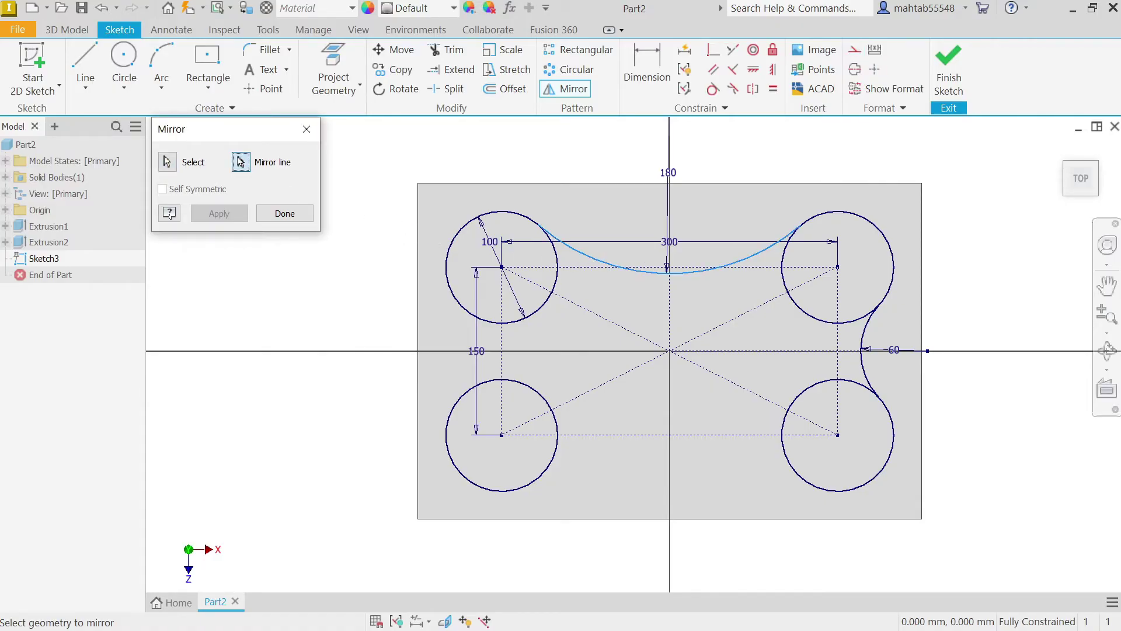
left_click(730, 356)
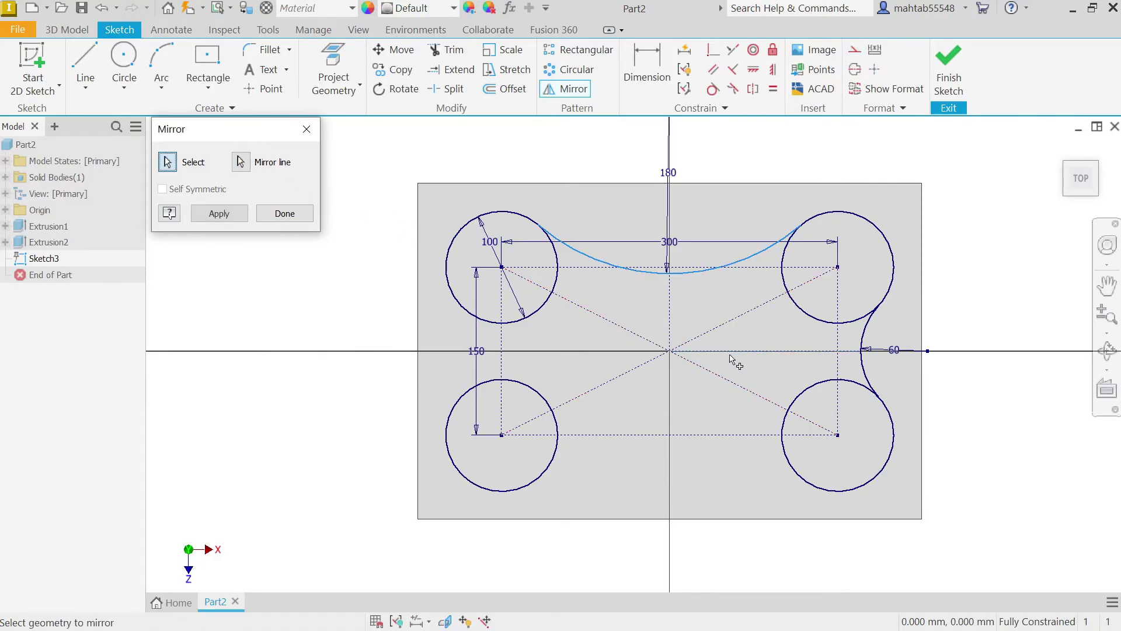
left_click(216, 214)
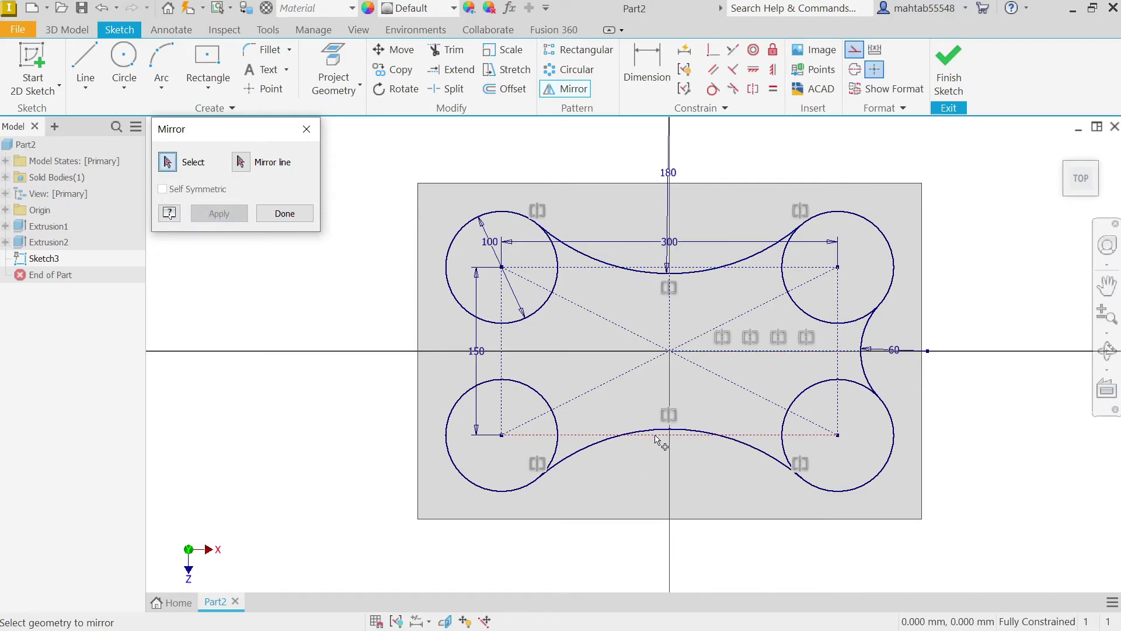
Step: Mirror the right R60 arc across the vertical centre line to form the left arc
left_click(864, 333)
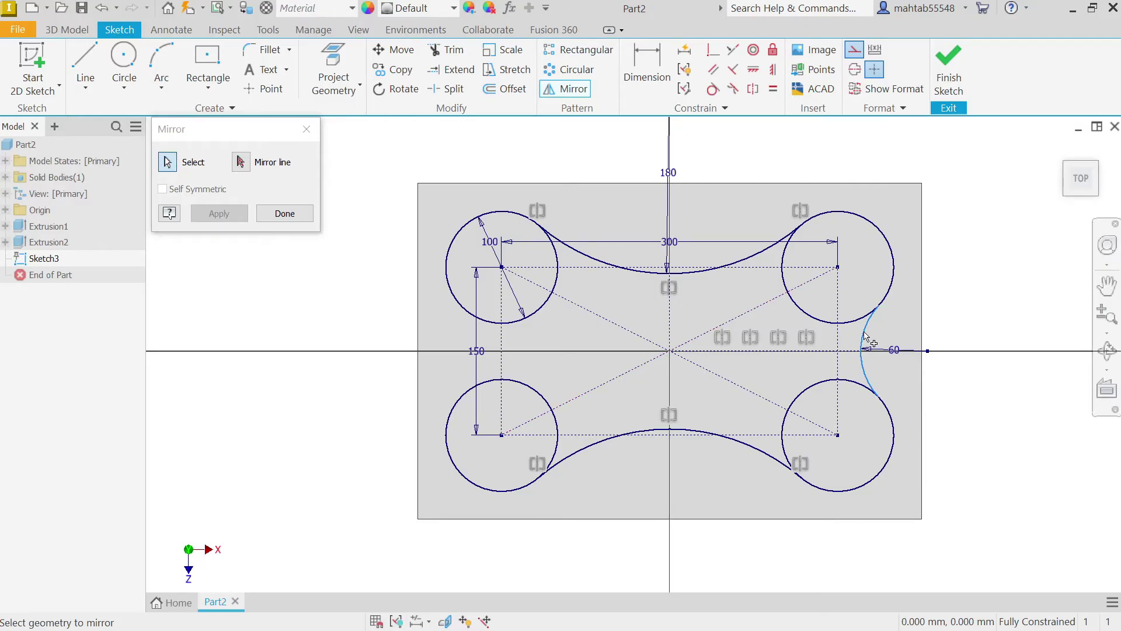
left_click(240, 161)
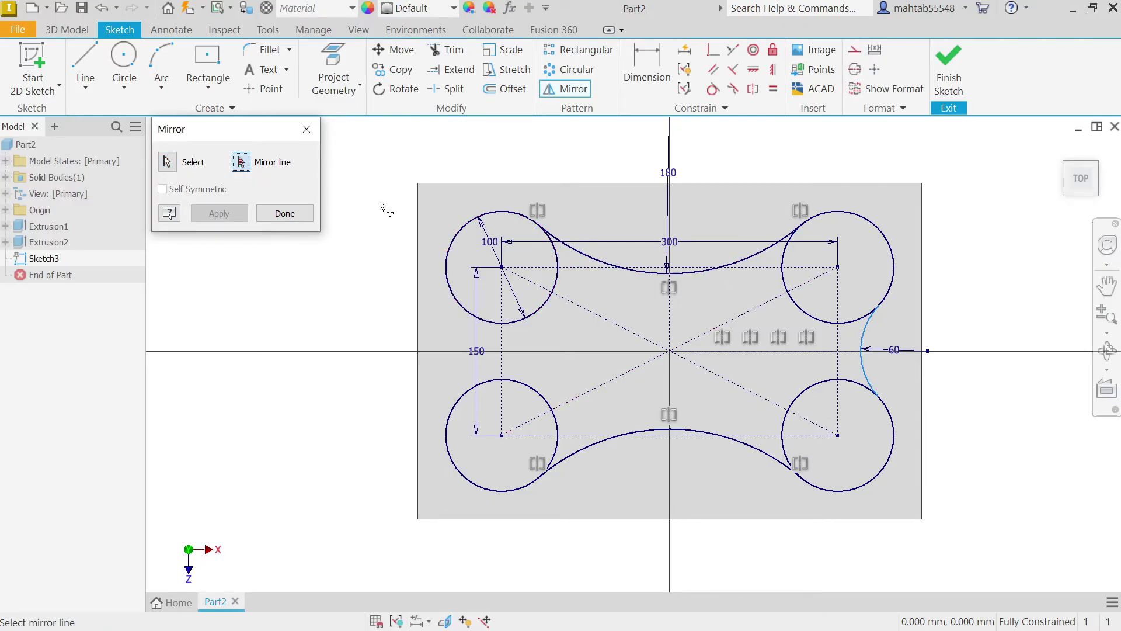
left_click(670, 308)
left_click(220, 215)
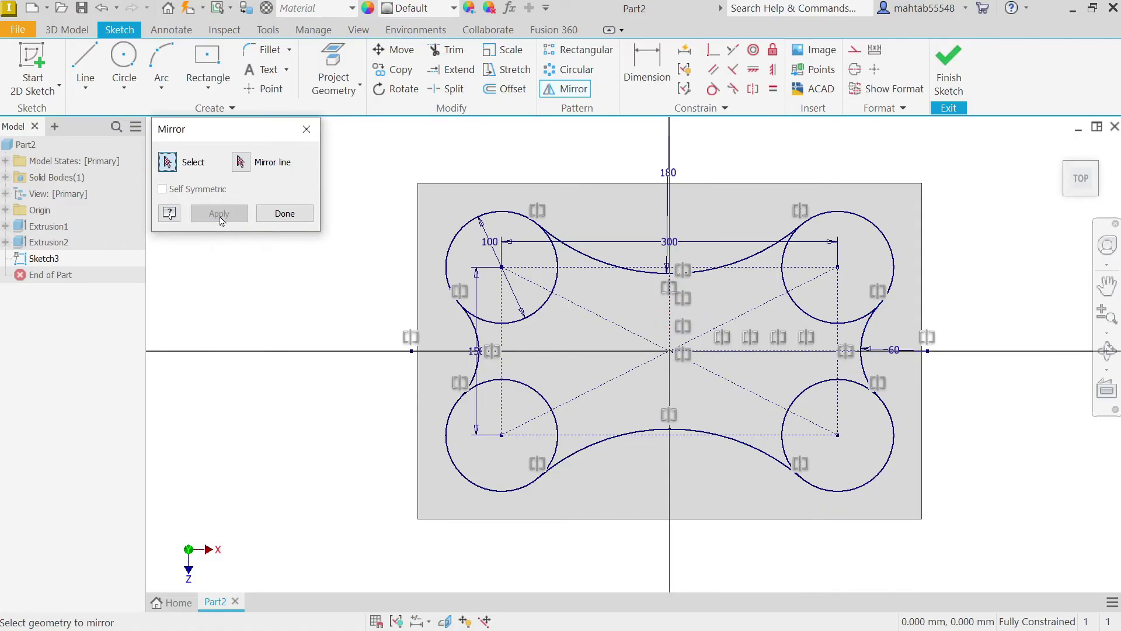
left_click(284, 213)
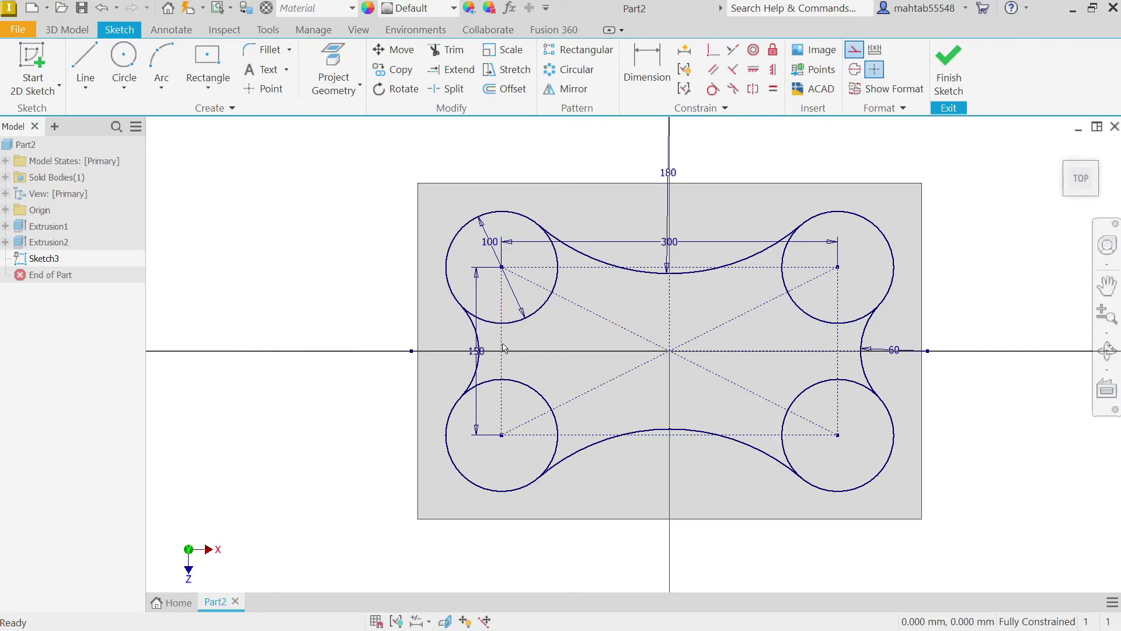
Step: Finish the sketch and select all five bone profiles for extrusion
left_click(948, 66)
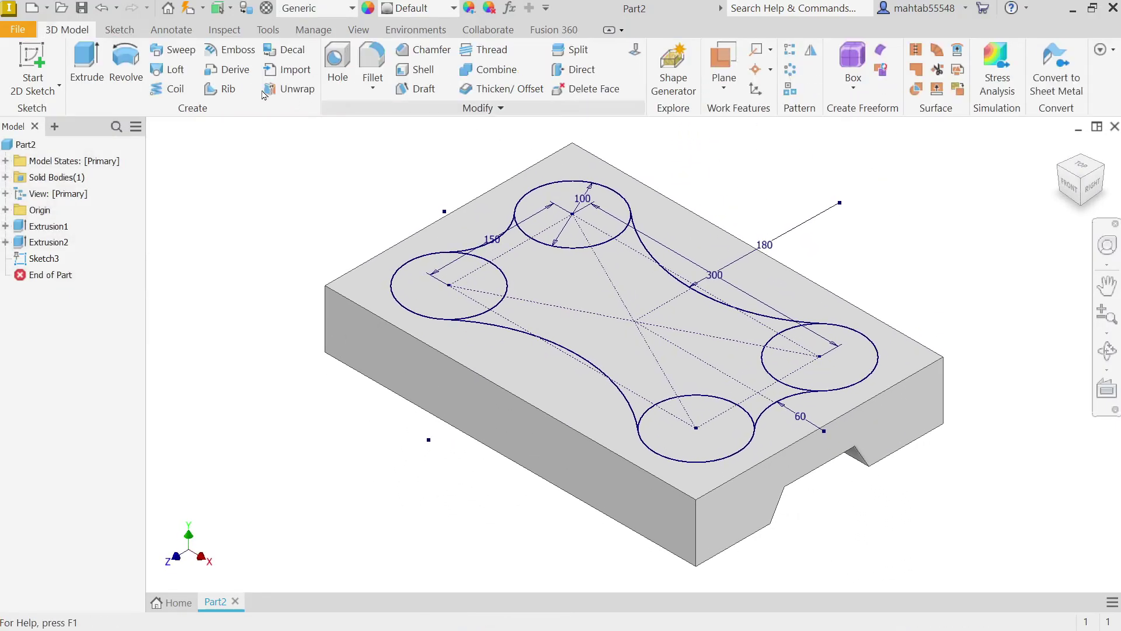
left_click(90, 73)
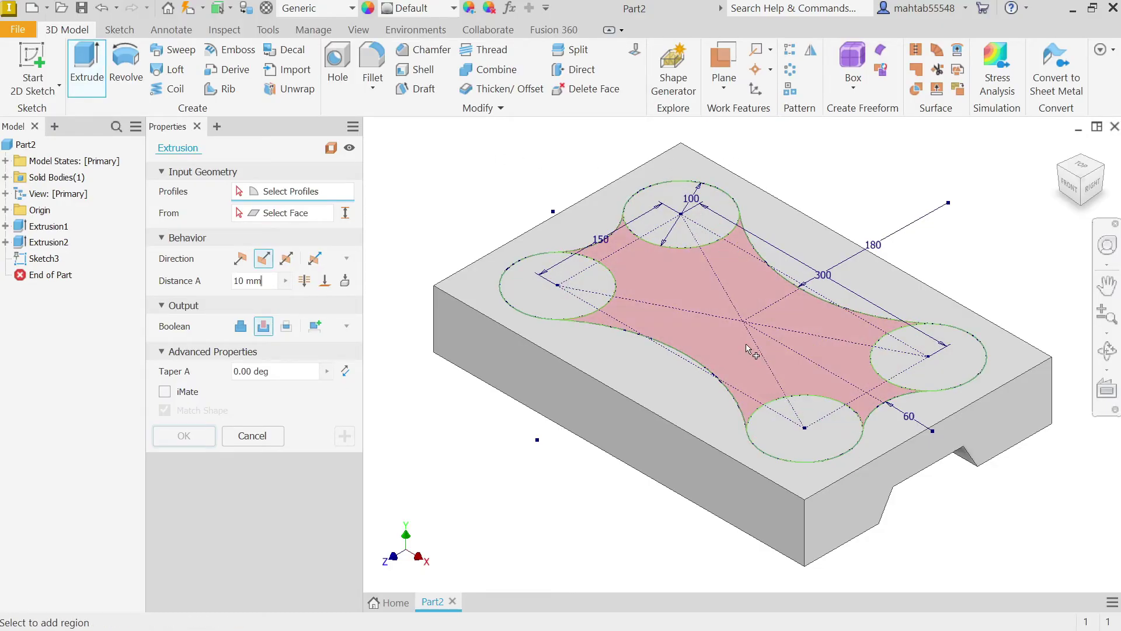
left_click(692, 239)
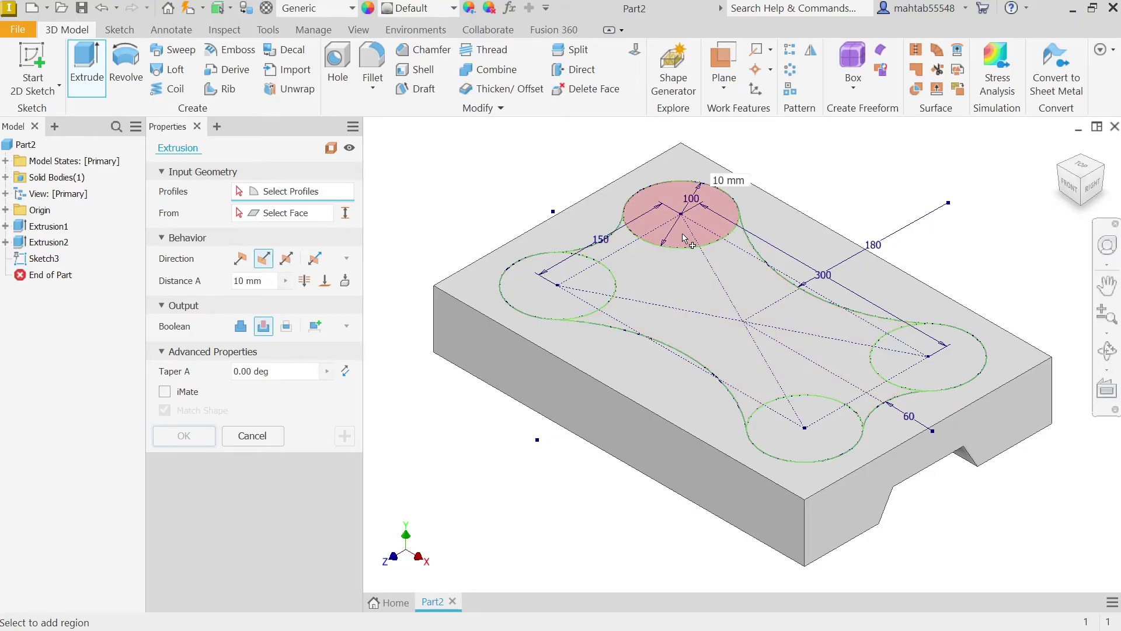
left_click(607, 291)
left_click(689, 303)
left_click(794, 433)
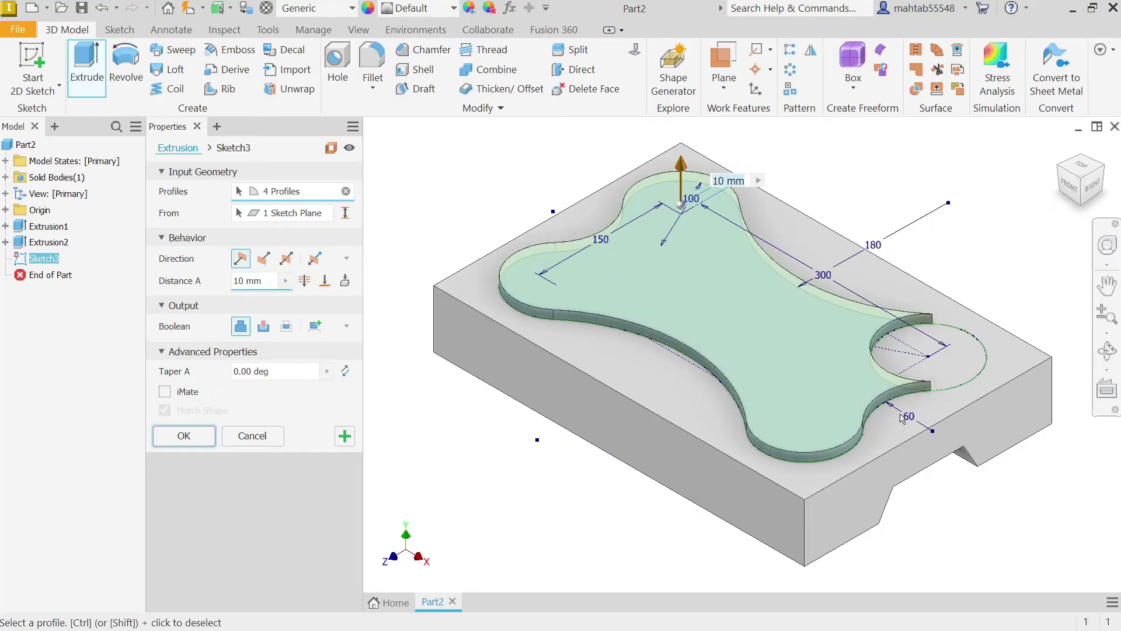
left_click(950, 377)
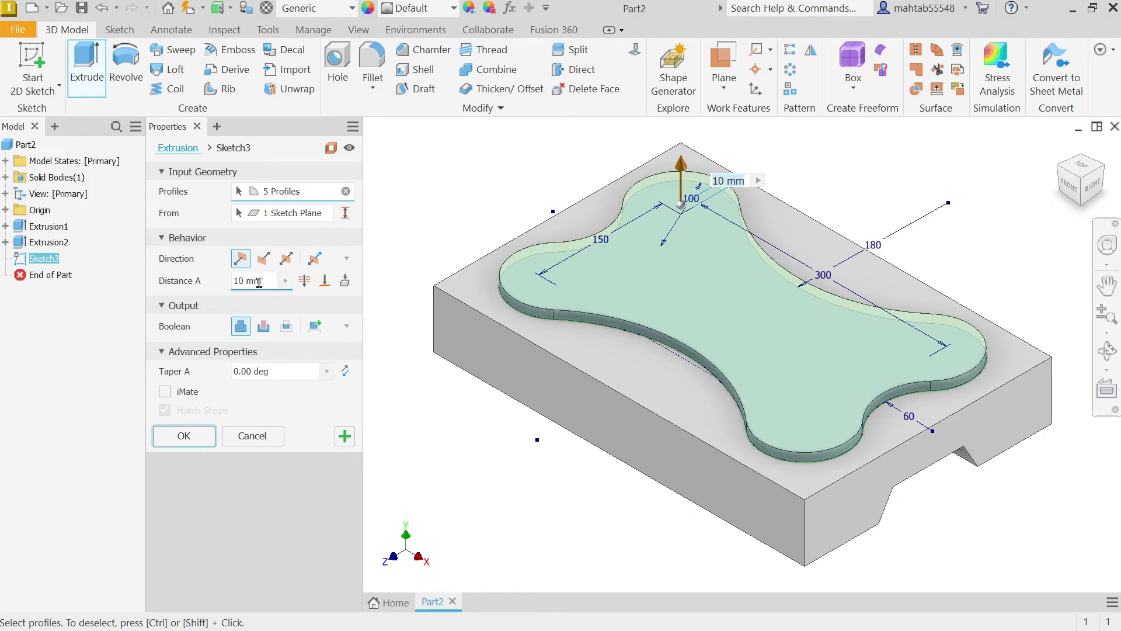
Step: Set the extrusion distance to 58 mm and confirm the boss
left_click_drag(264, 281, 231, 281)
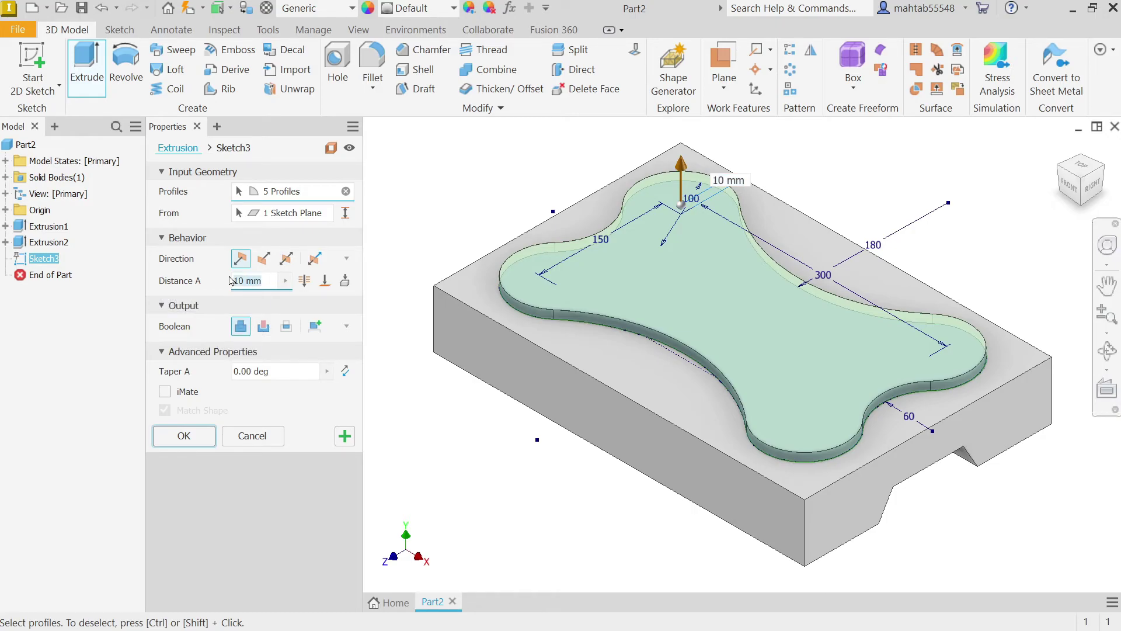
type("58")
left_click(205, 439)
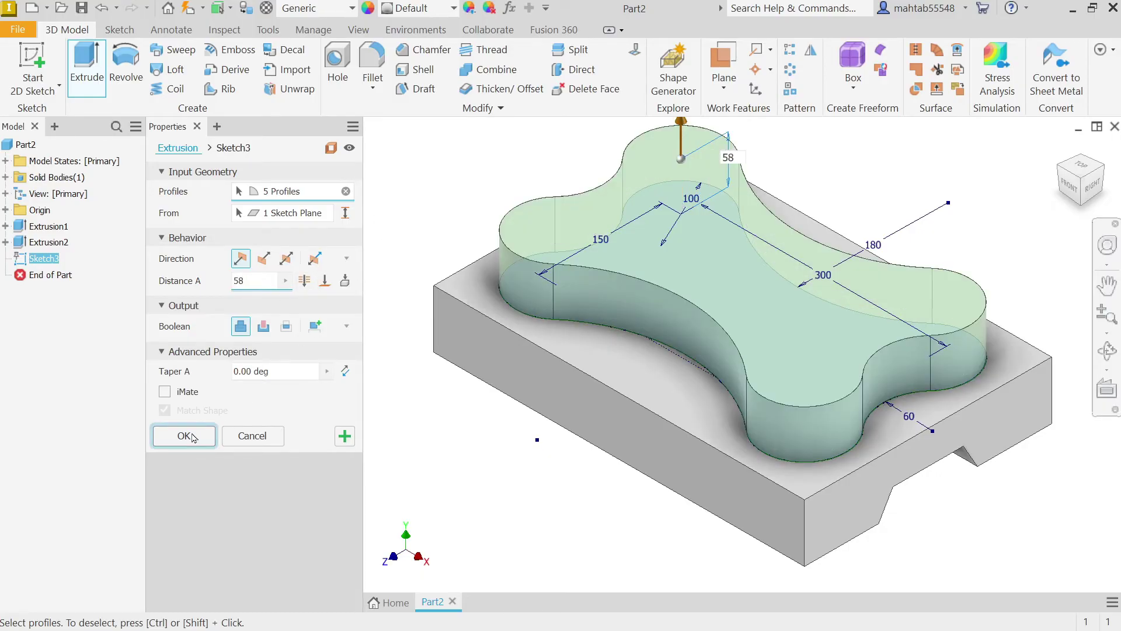
Step: Start a sketch on the boss's top face and project the upper and lower concave edges
left_click(646, 290)
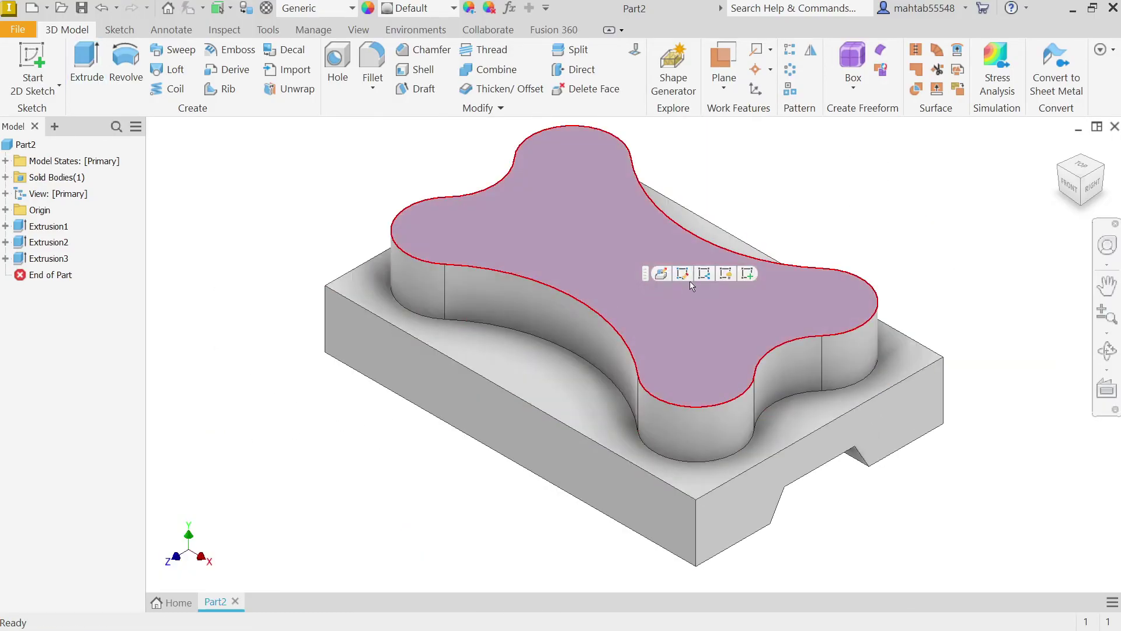
left_click(749, 278)
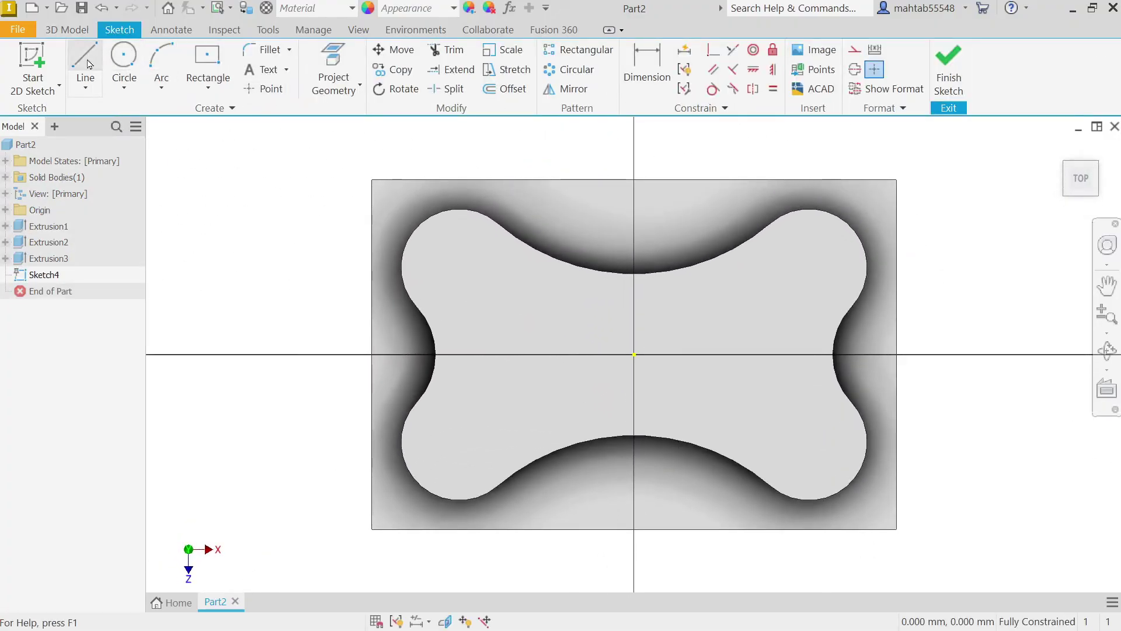
left_click(333, 70)
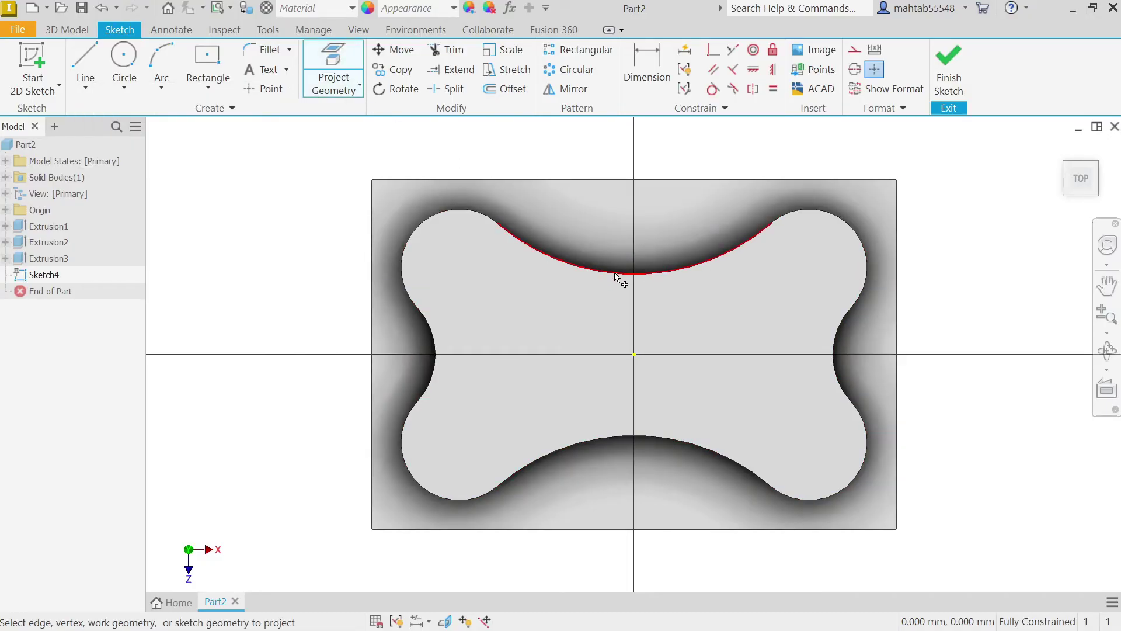
left_click(615, 273)
left_click(609, 437)
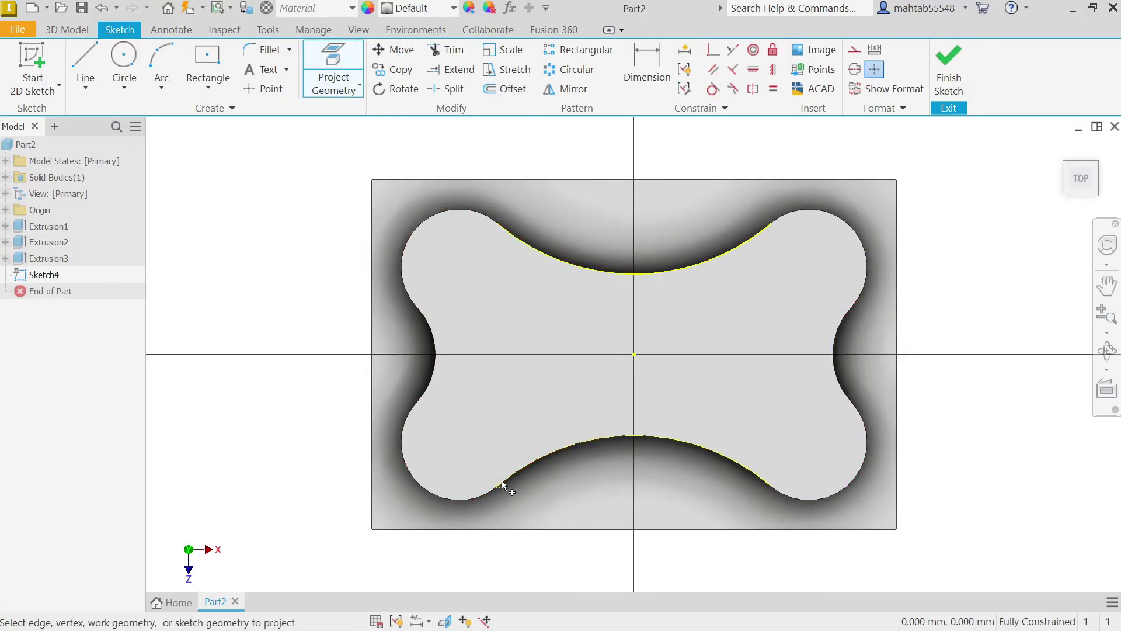
right_click(307, 190)
left_click(344, 192)
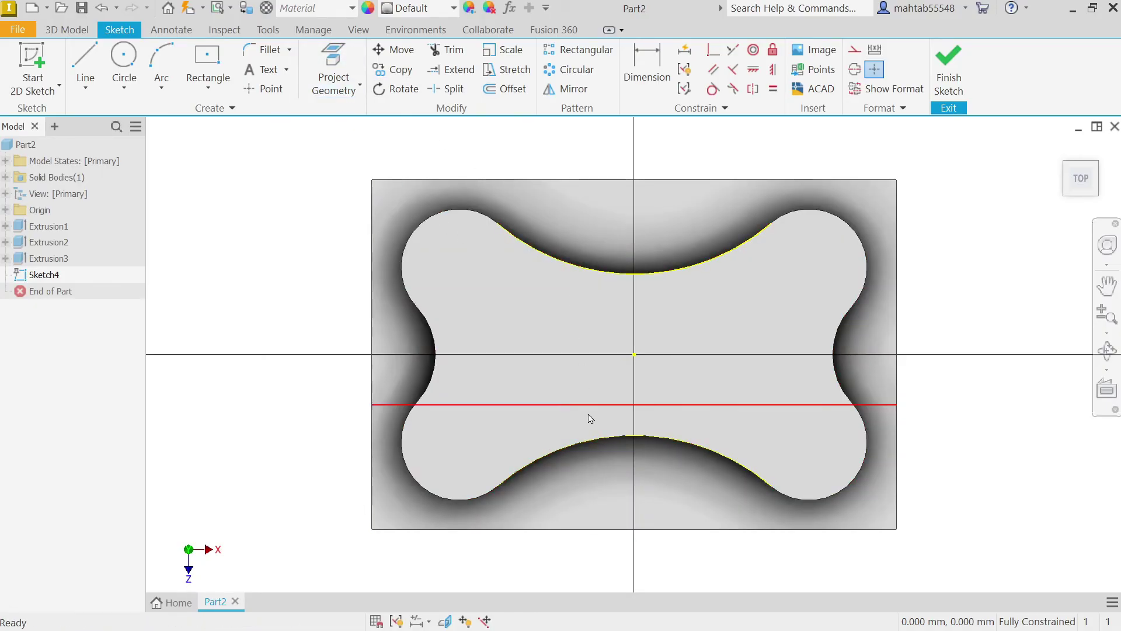
Step: Draw two vertical lines left and right of centre crossing both projected edges
left_click(85, 64)
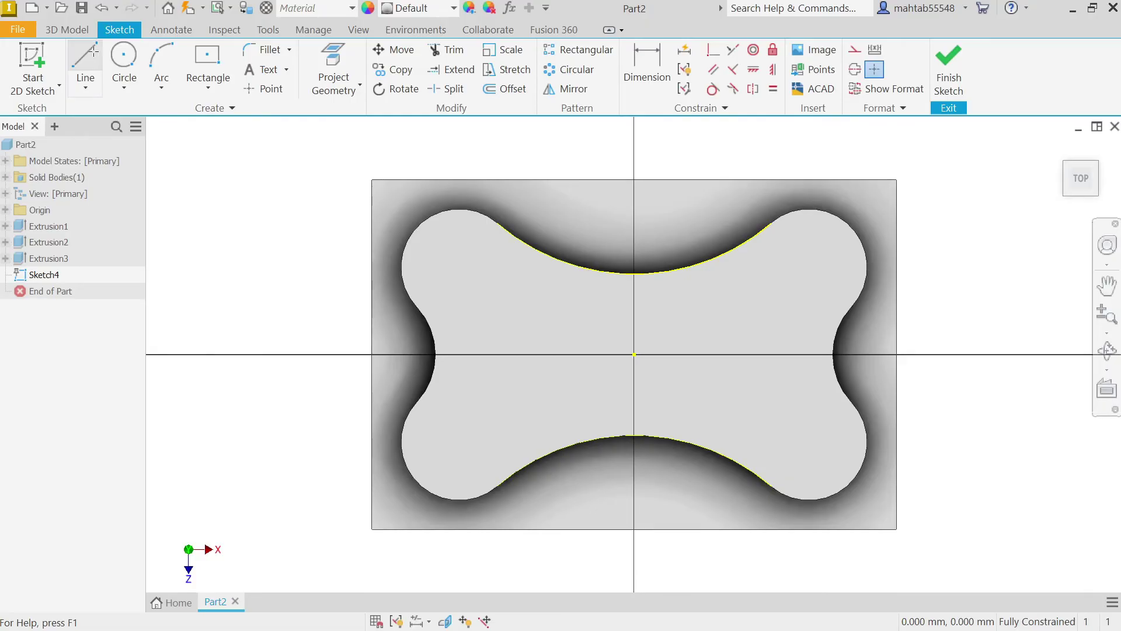
left_click(578, 222)
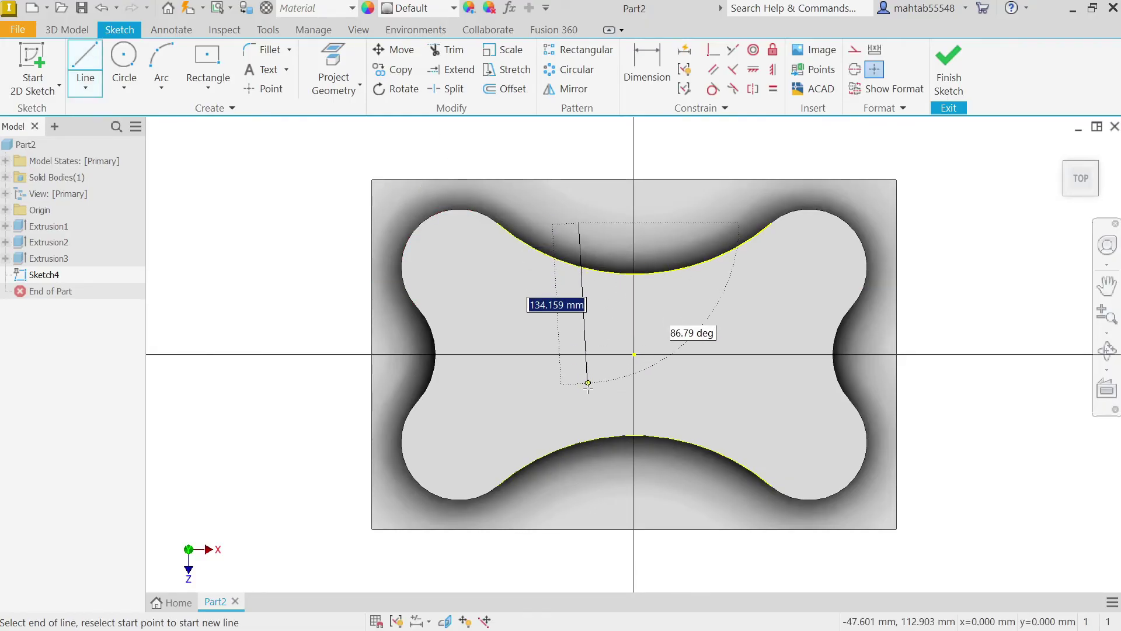
left_click(580, 469)
key("Escape")
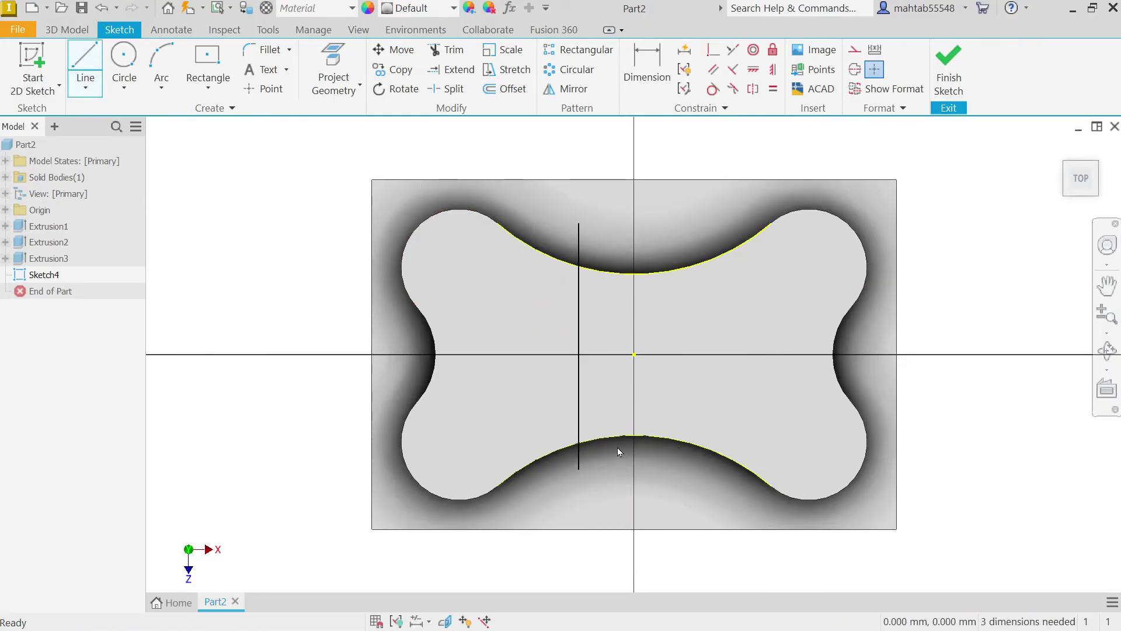
key("l")
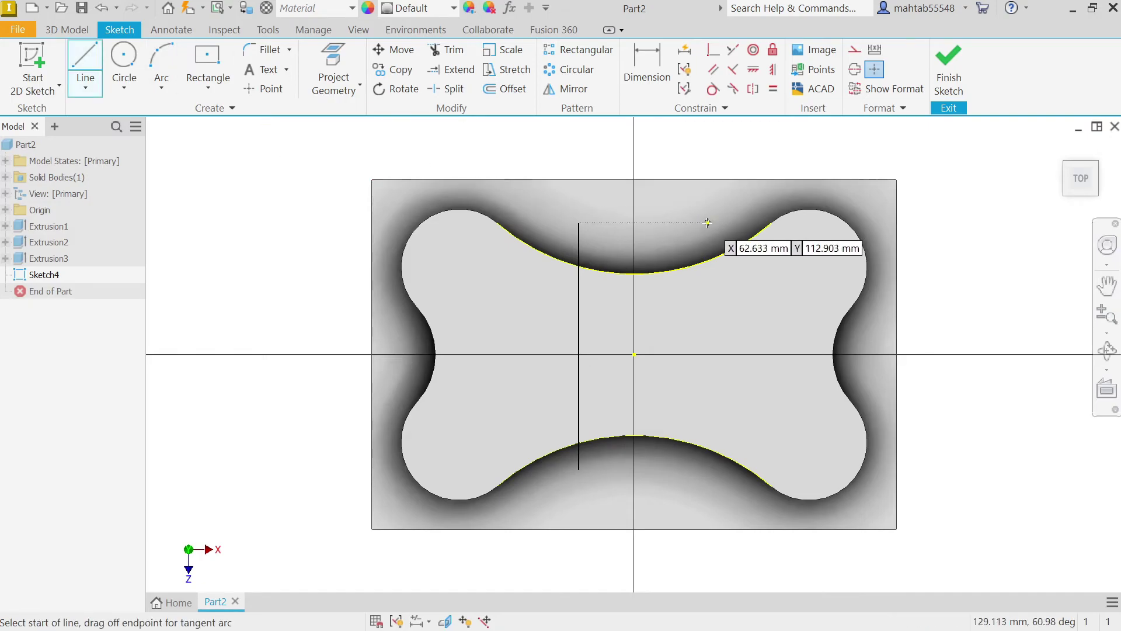
left_click(706, 222)
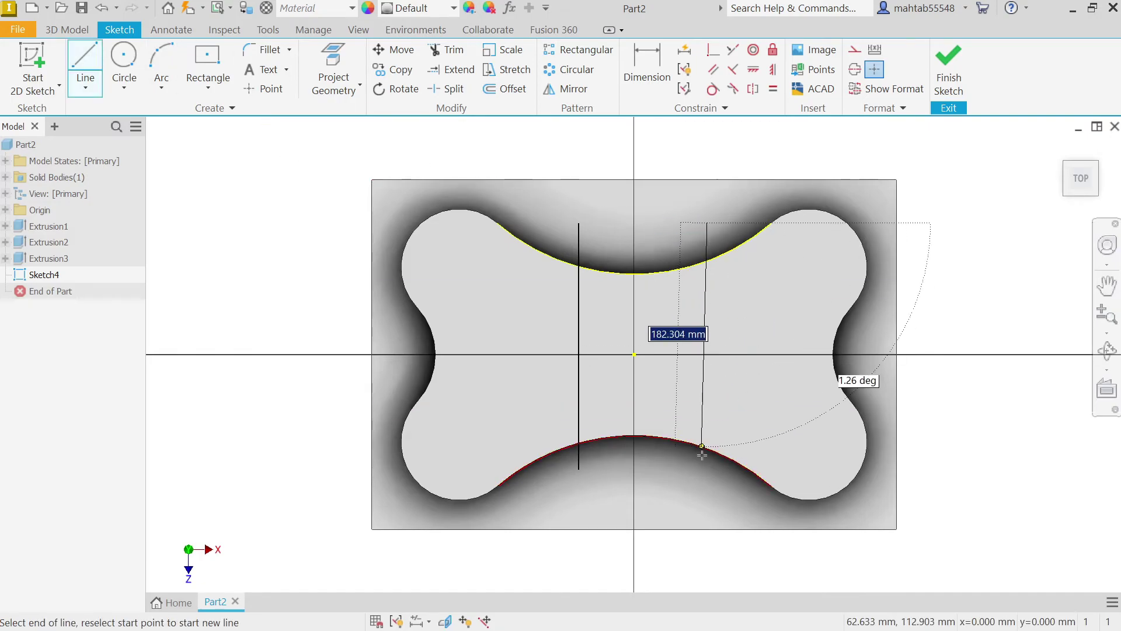
left_click(707, 485)
key("Escape")
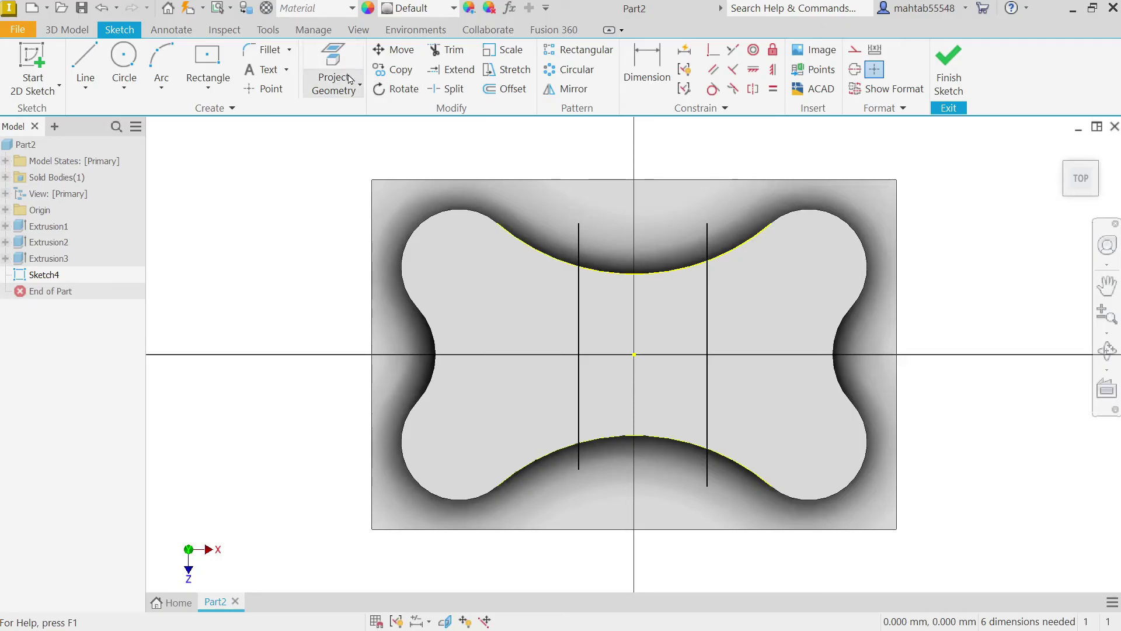
Step: Trim both vertical lines above the upper arc and below the lower arc
left_click(449, 50)
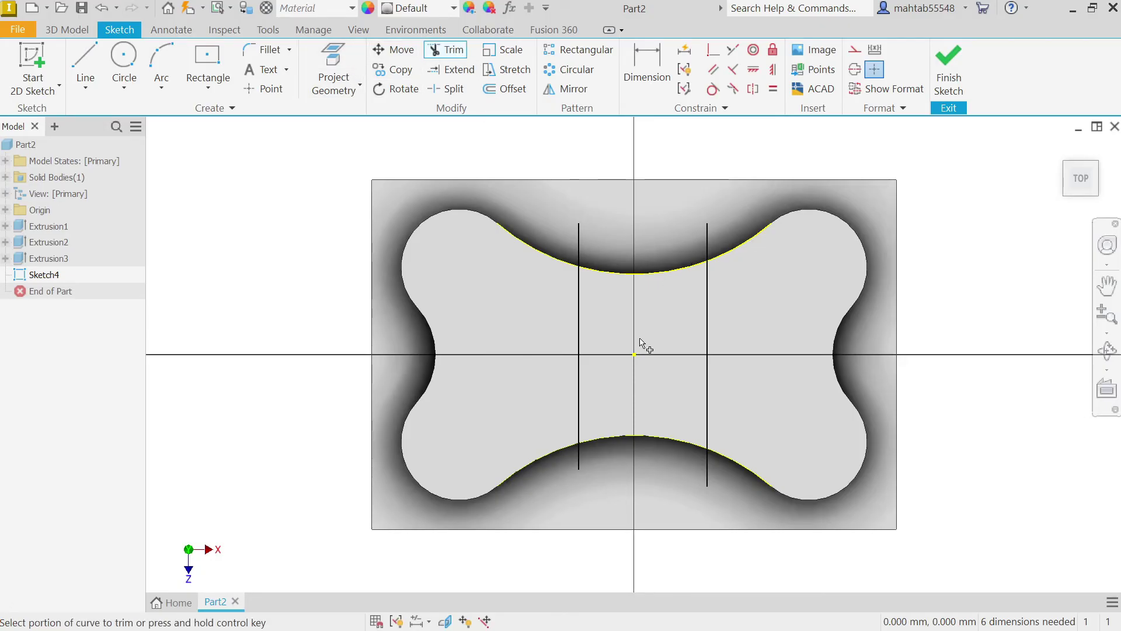
scroll(666, 345, "up", 3)
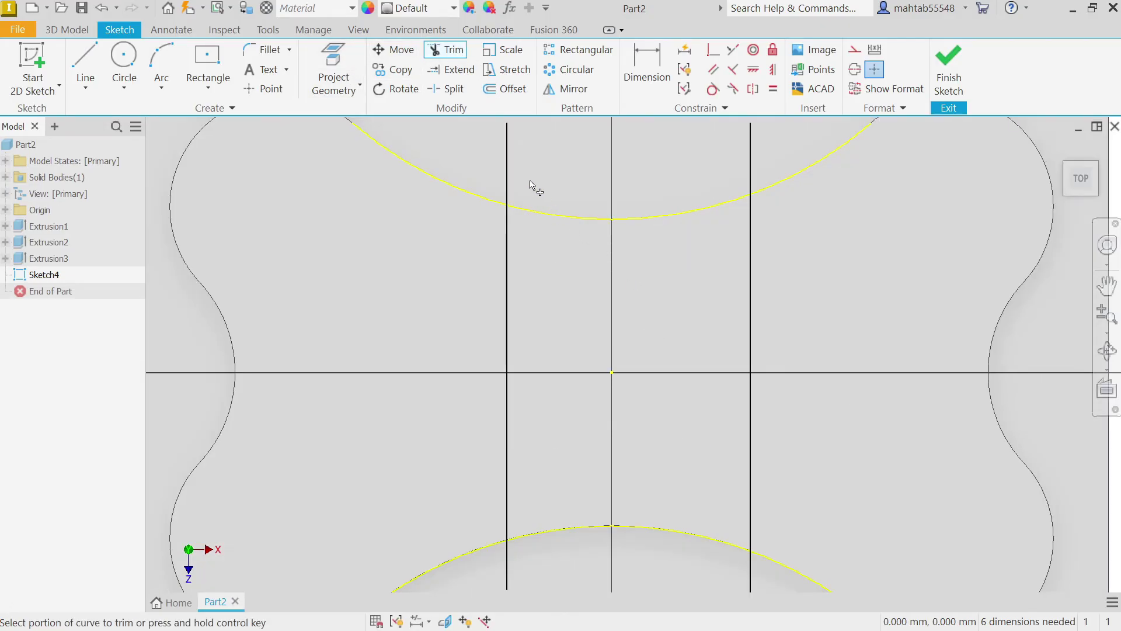
left_click(508, 175)
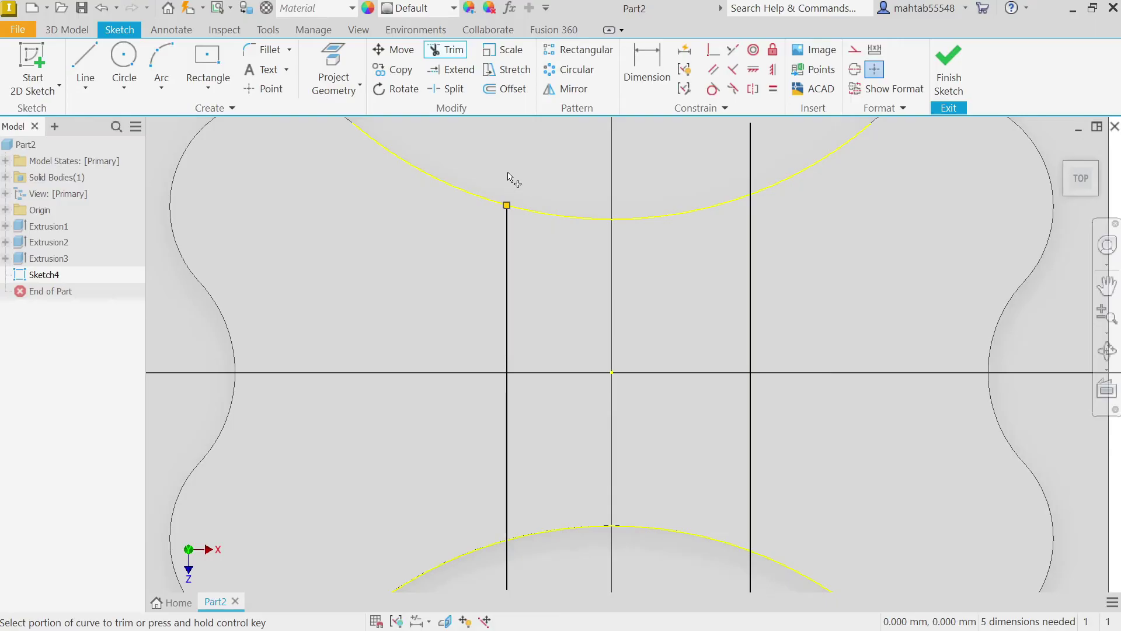
left_click(507, 559)
left_click(754, 572)
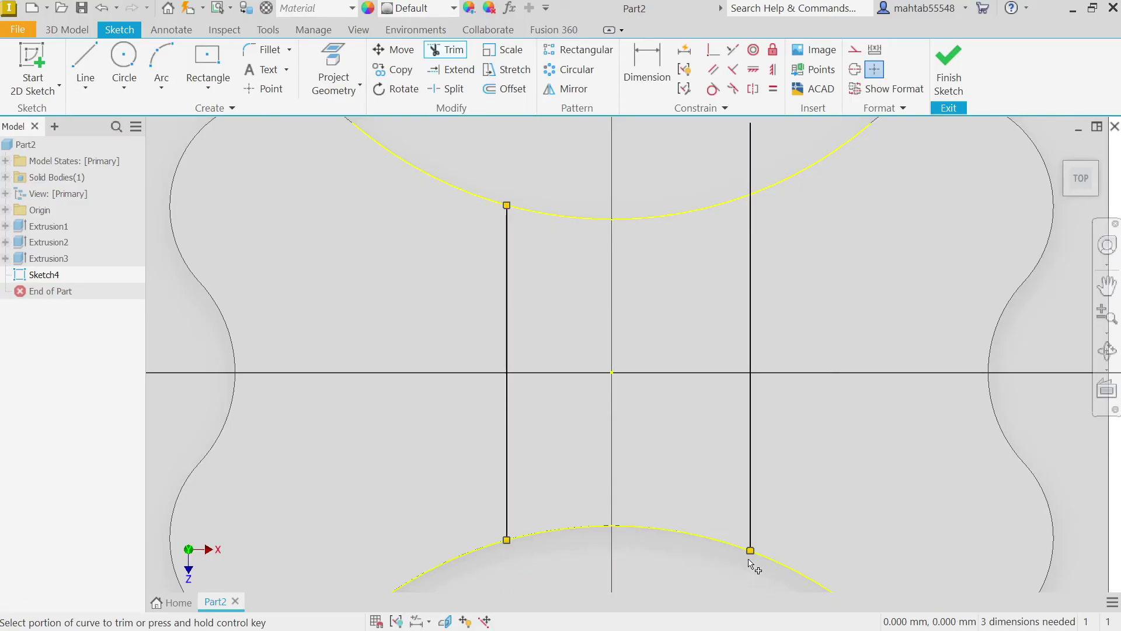
left_click(752, 172)
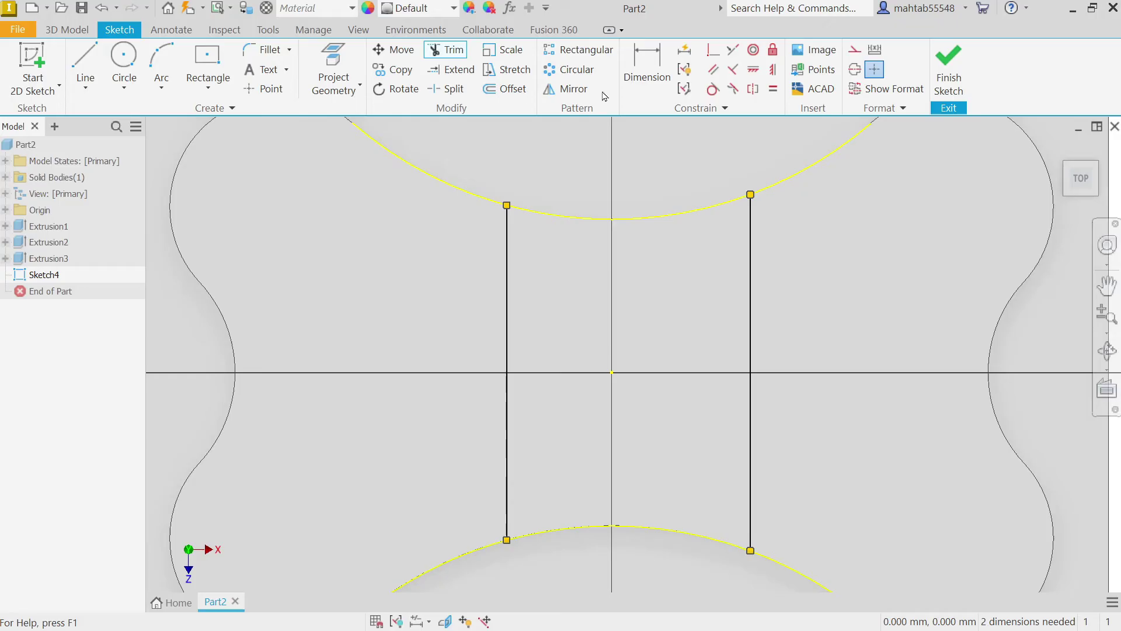
right_click(631, 169)
Step: Dimension the spacing between the two vertical lines as 160
left_click(699, 172)
left_click(647, 69)
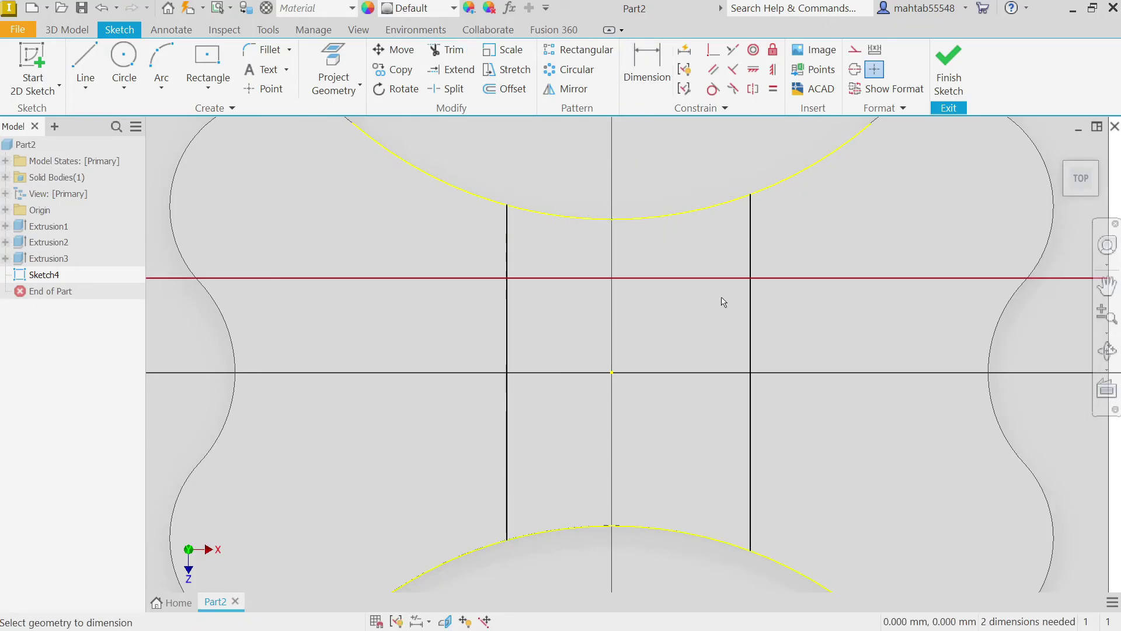
left_click(750, 357)
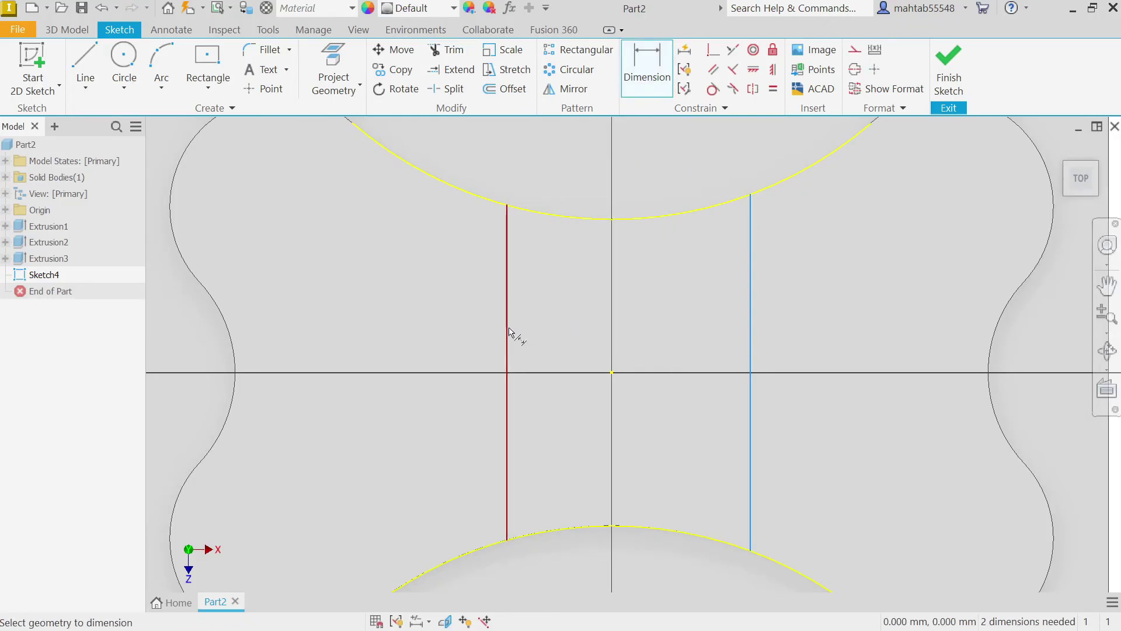
left_click(507, 332)
left_click(568, 321)
type("1")
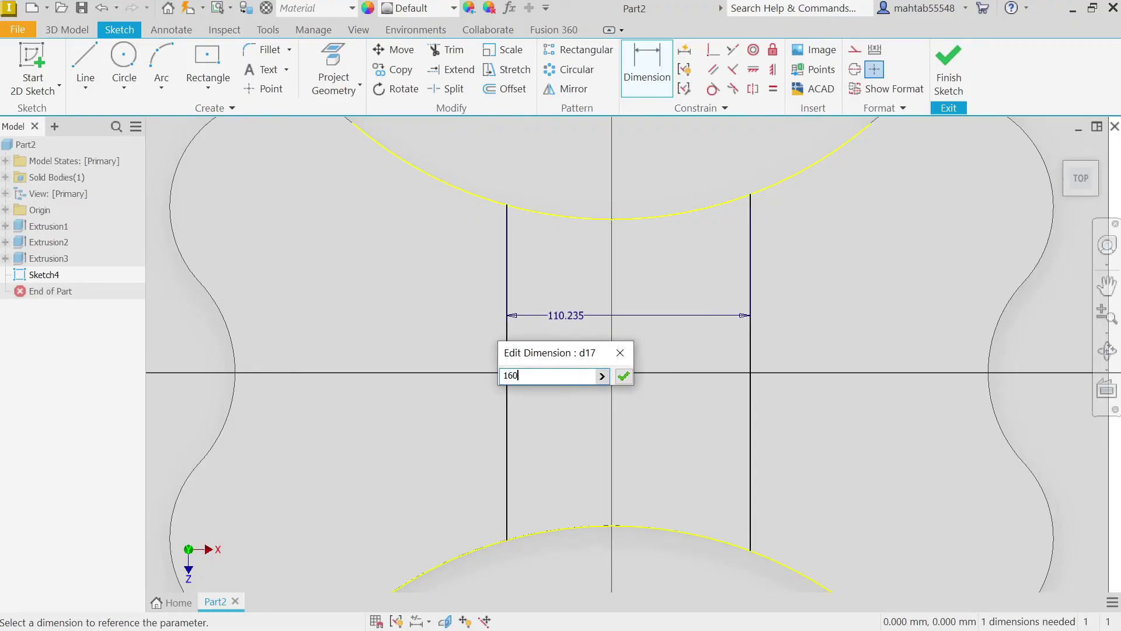
type("60")
key("Return")
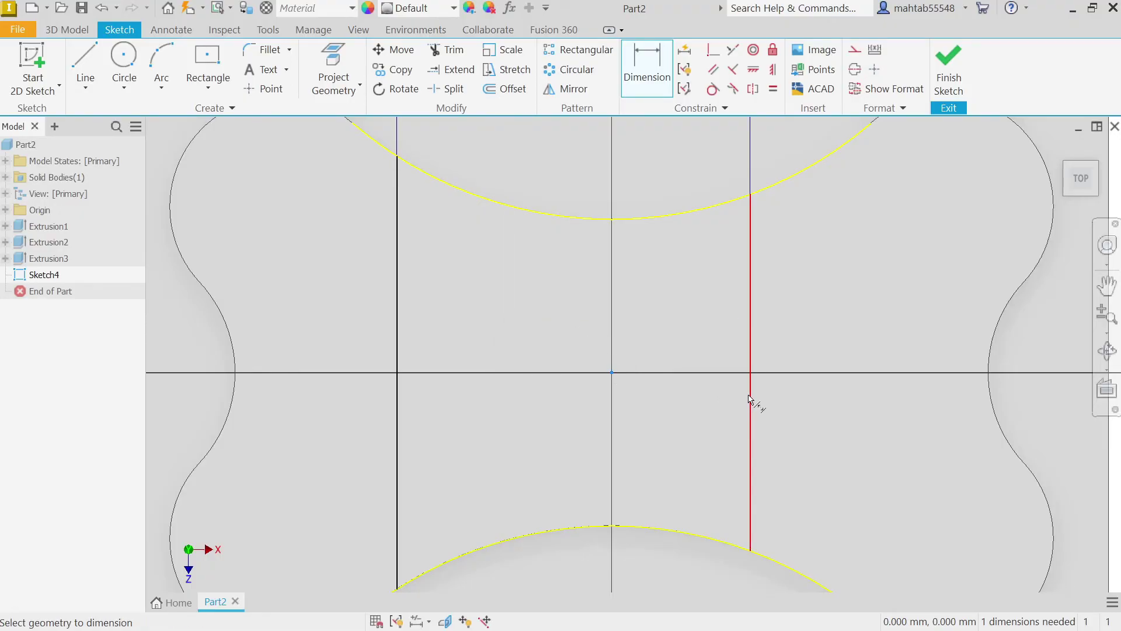
Step: Dimension the right line 160/2 (80) from the centre axis
left_click(751, 400)
left_click(710, 308)
type("160")
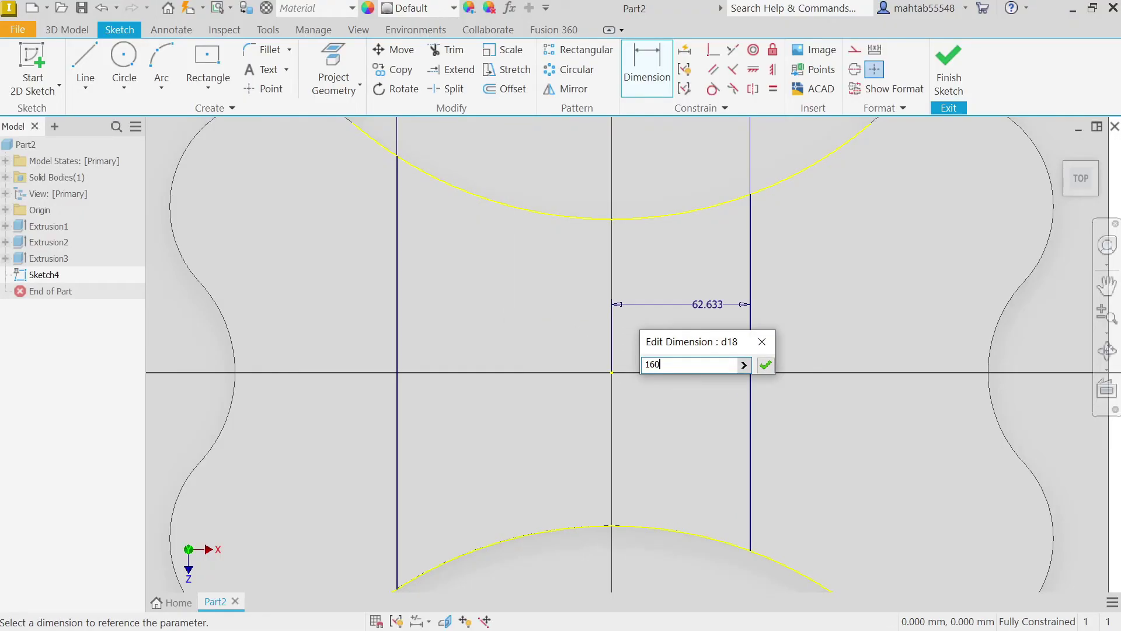
type("/2")
left_click(766, 364)
scroll(751, 339, "down", 2)
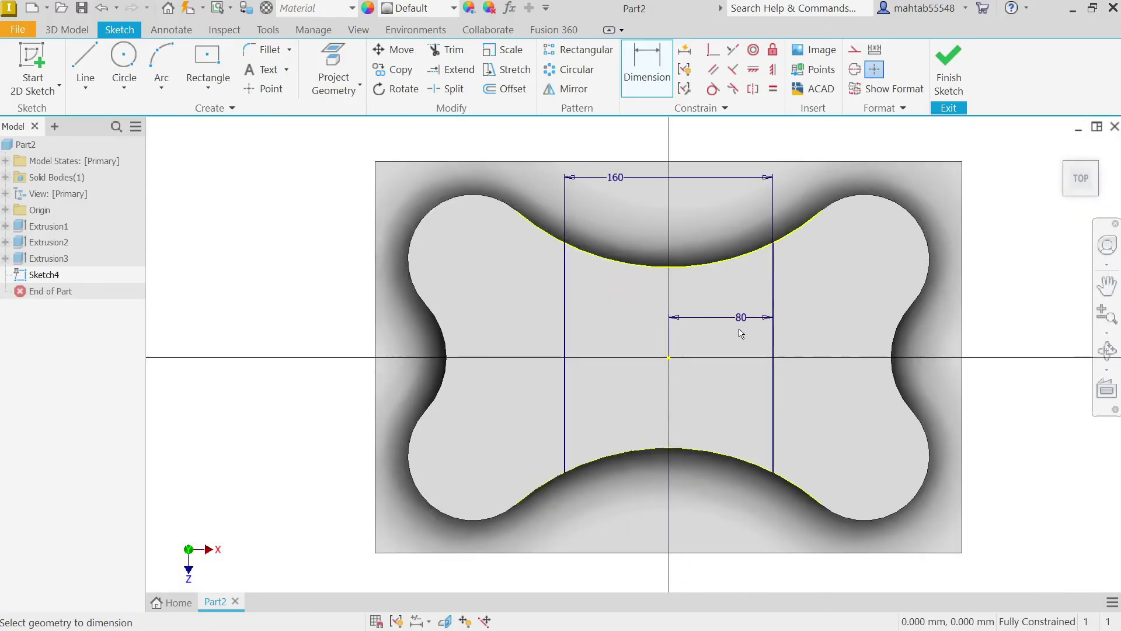
Step: Finish the sketch and extrude the centre profile 20 mm as a joined pad
left_click(947, 67)
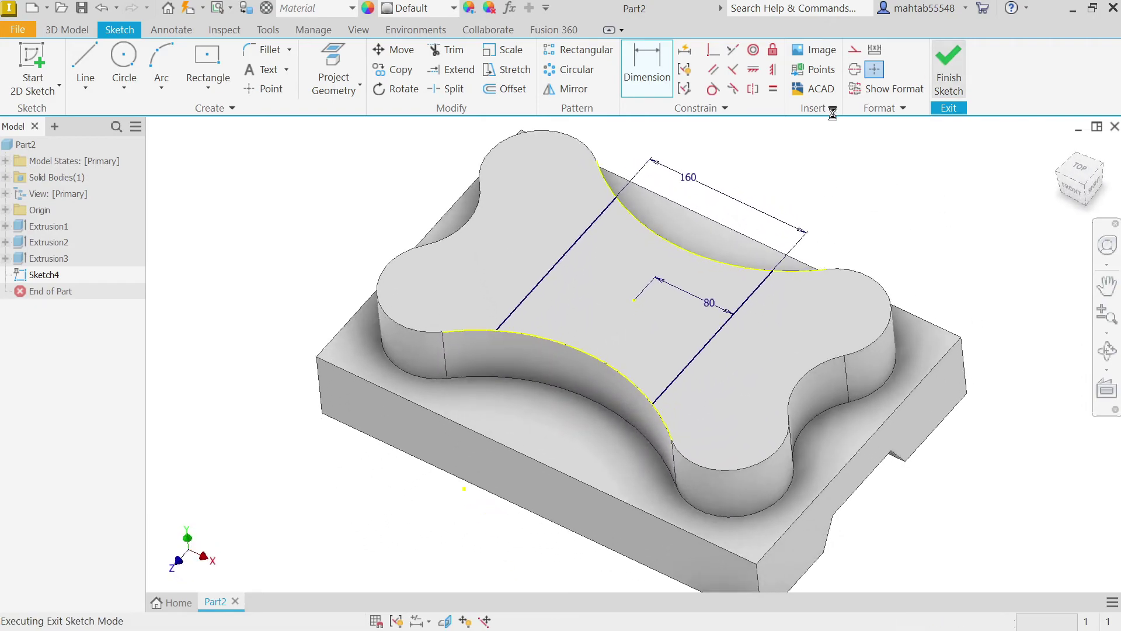
left_click(86, 67)
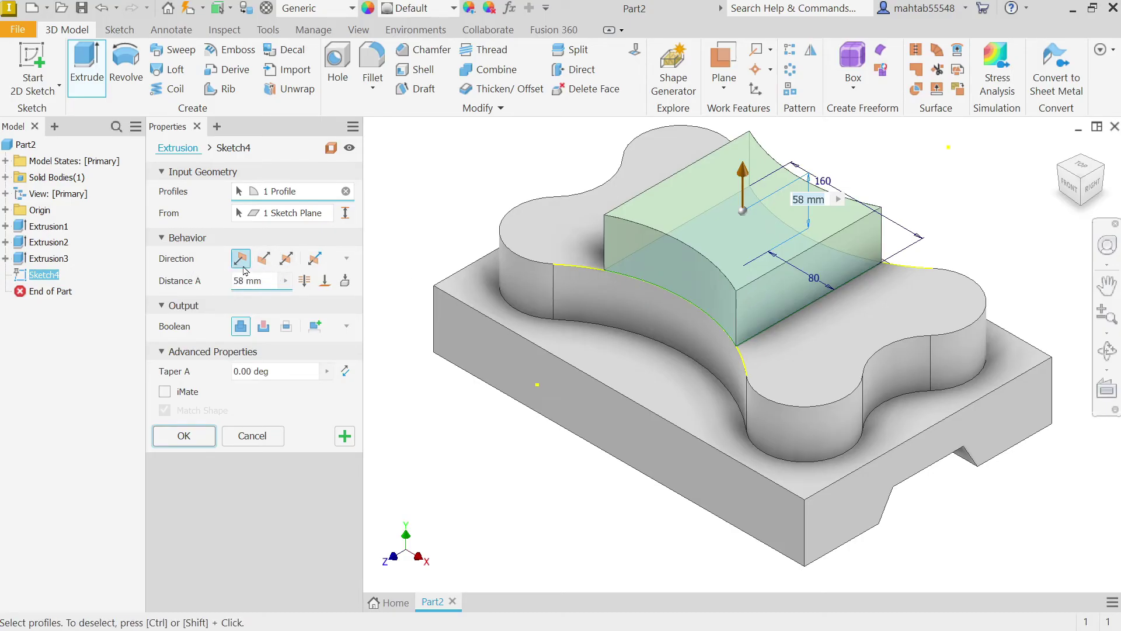
left_click(263, 281)
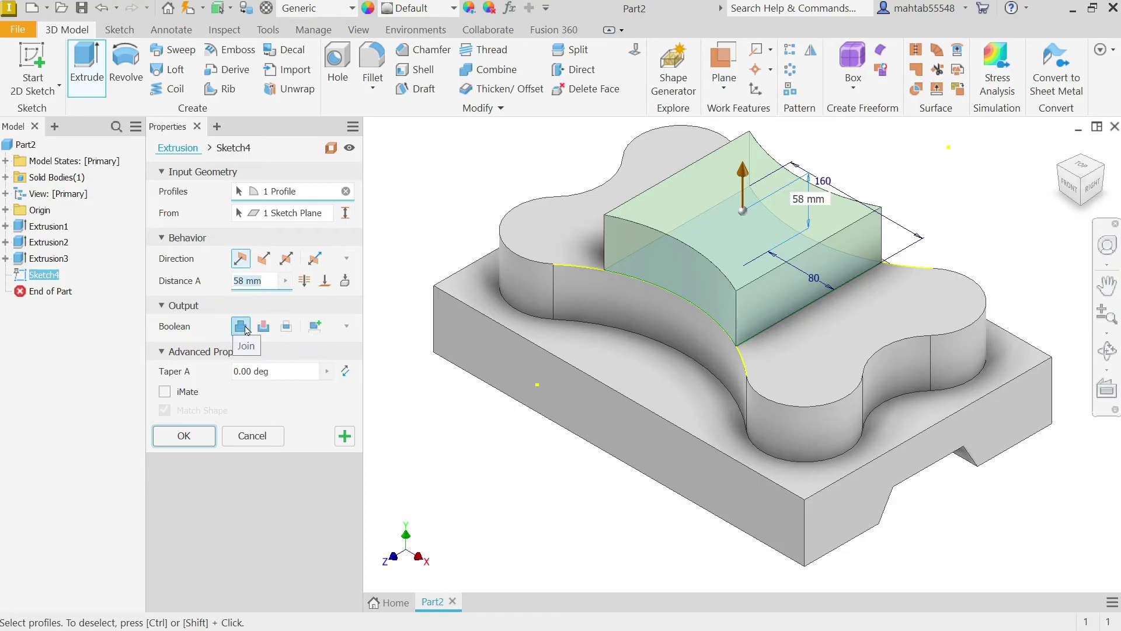
type("20")
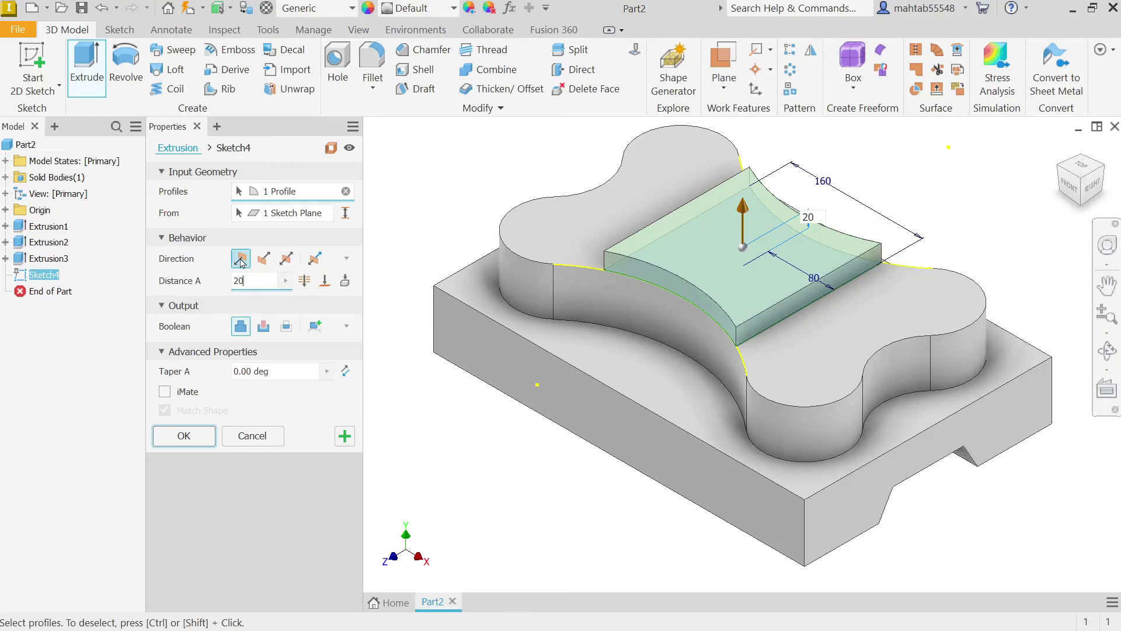
left_click(185, 435)
Step: Check the reference drawing, then start a new sketch on the right lobe's top face
key("alt+Tab")
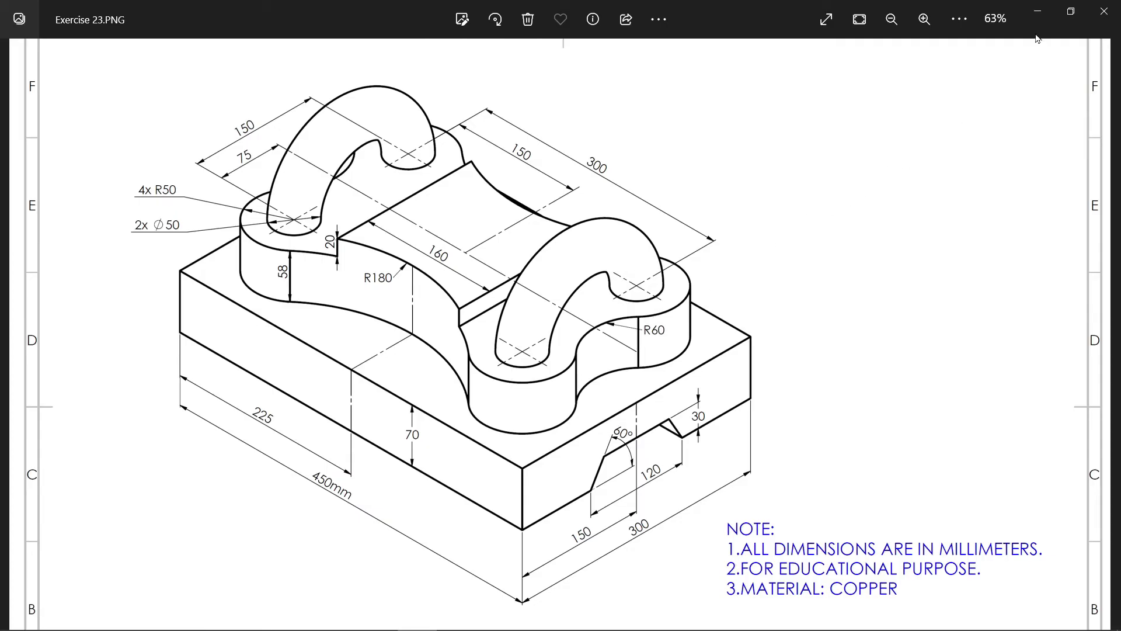
left_click(1037, 11)
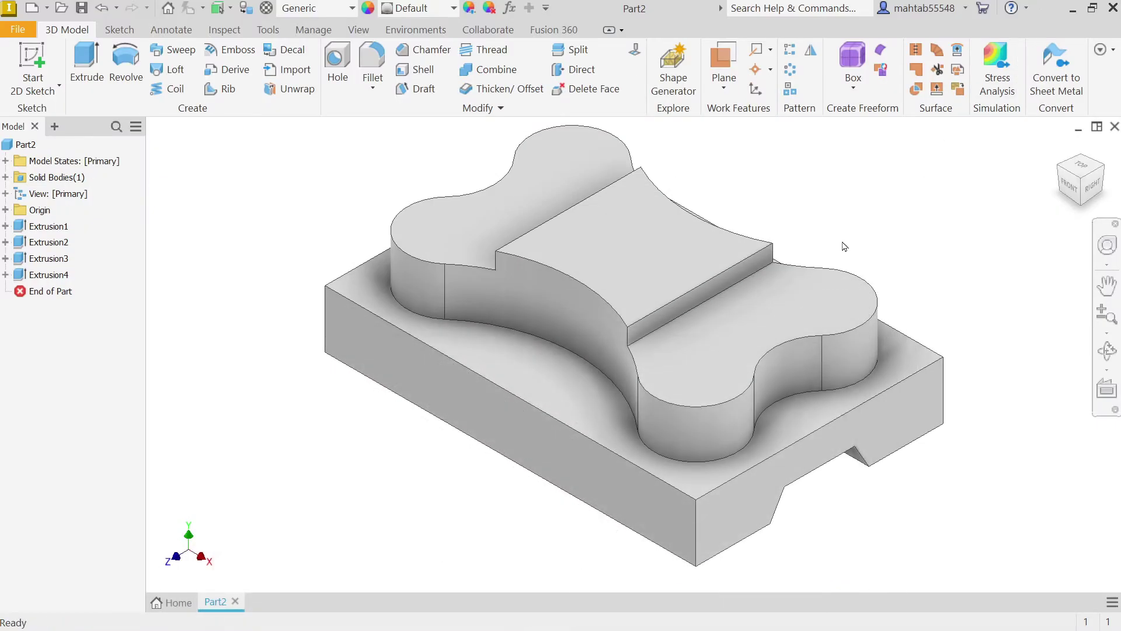
left_click(822, 306)
left_click(925, 290)
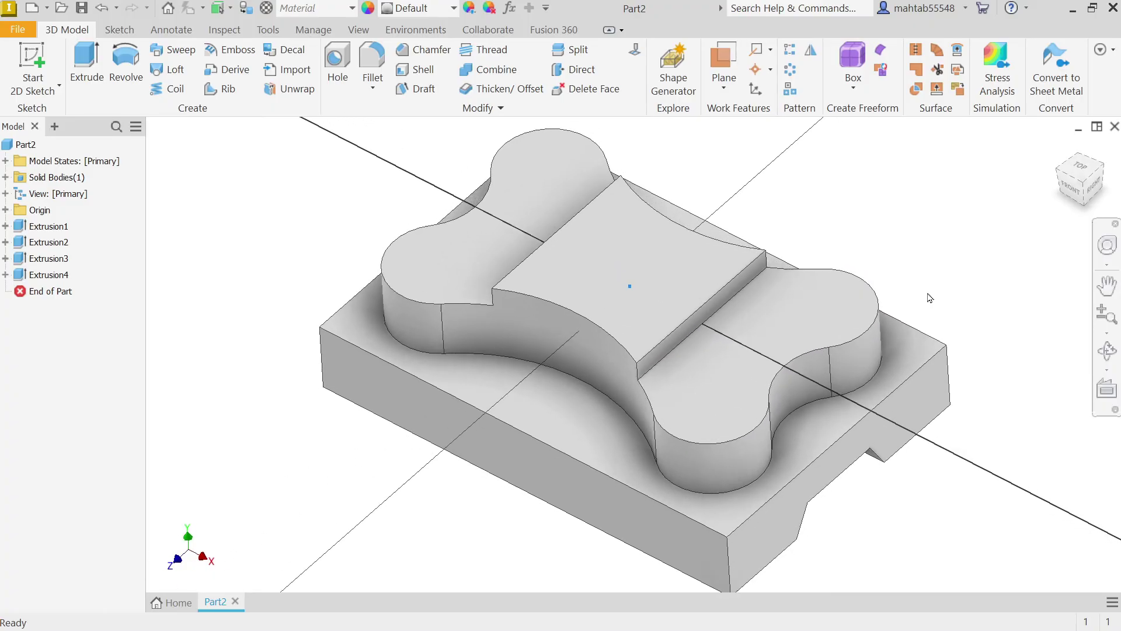
Step: Draw a 50 mm circle centred on the right lobe's arc centre and finish Sketch5
key("c")
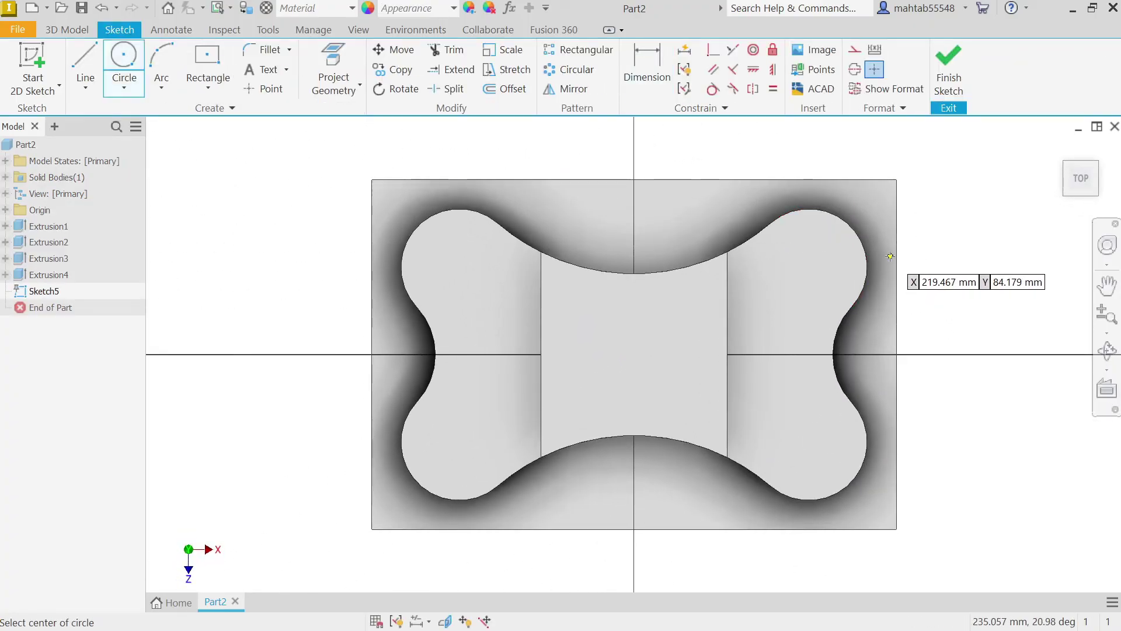
scroll(893, 275, "up", 3)
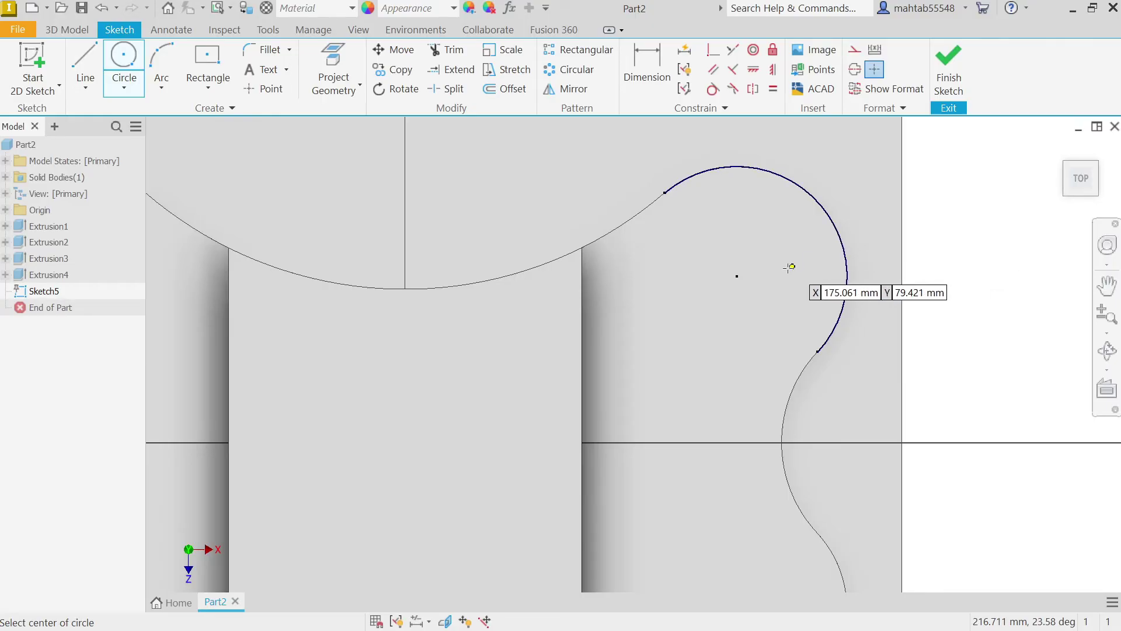
left_click(737, 276)
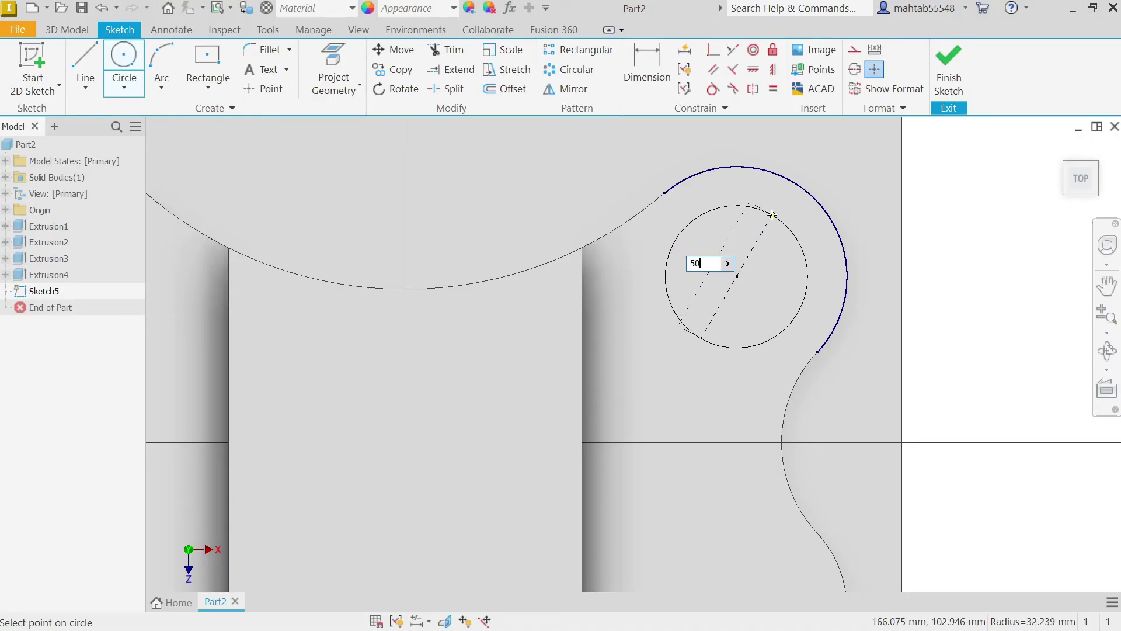
key("Return")
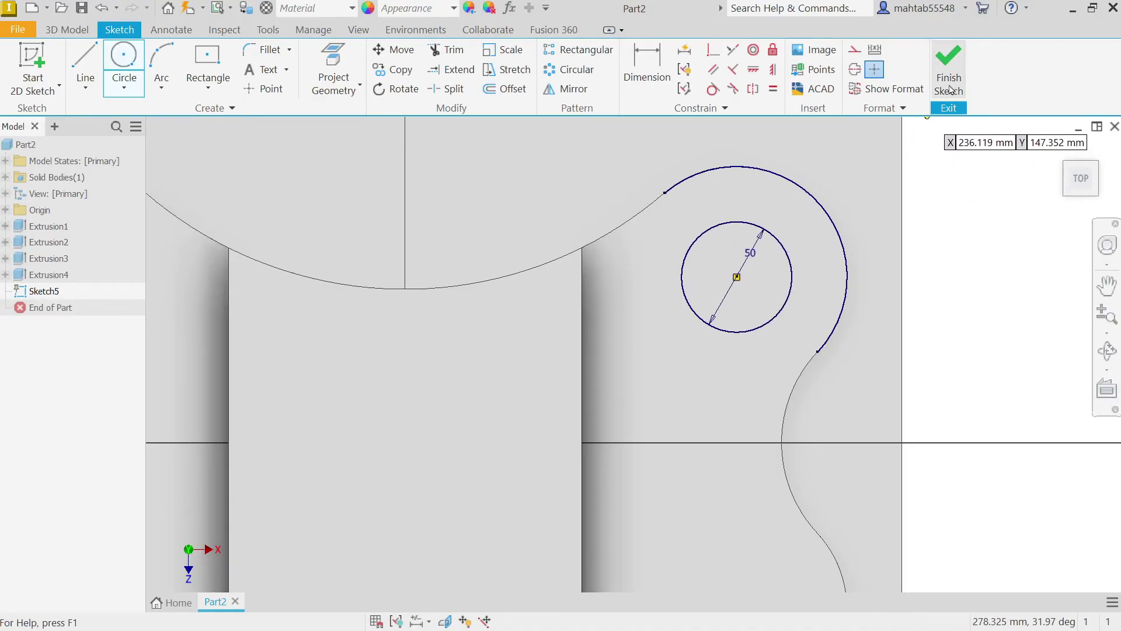
right_click(969, 169)
key("Escape")
key("F6")
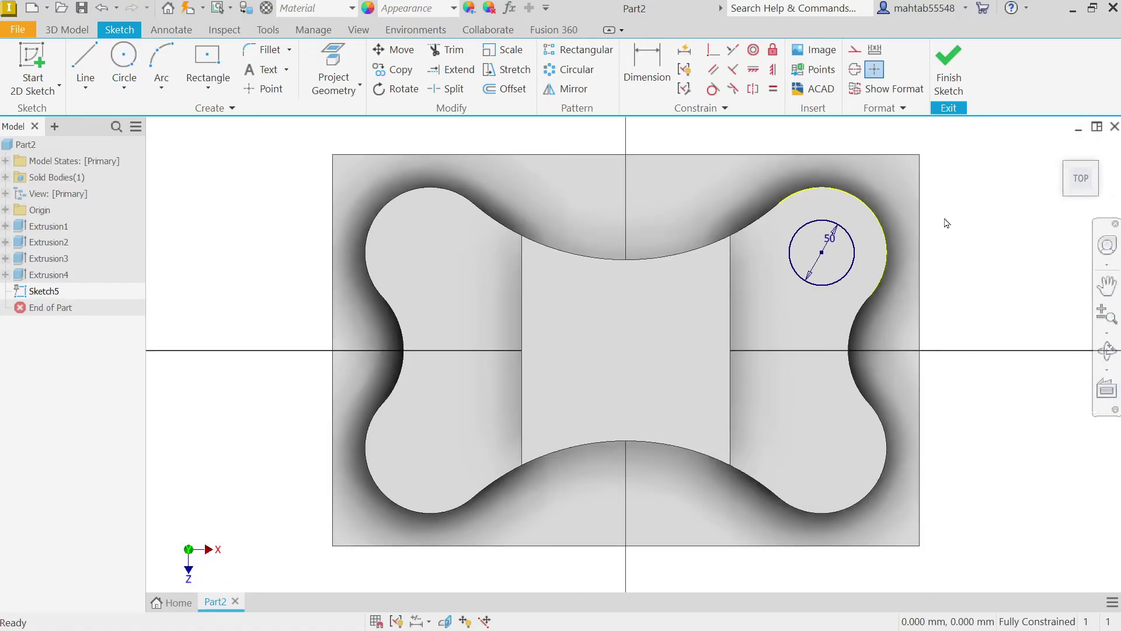
scroll(909, 236, "up", 3)
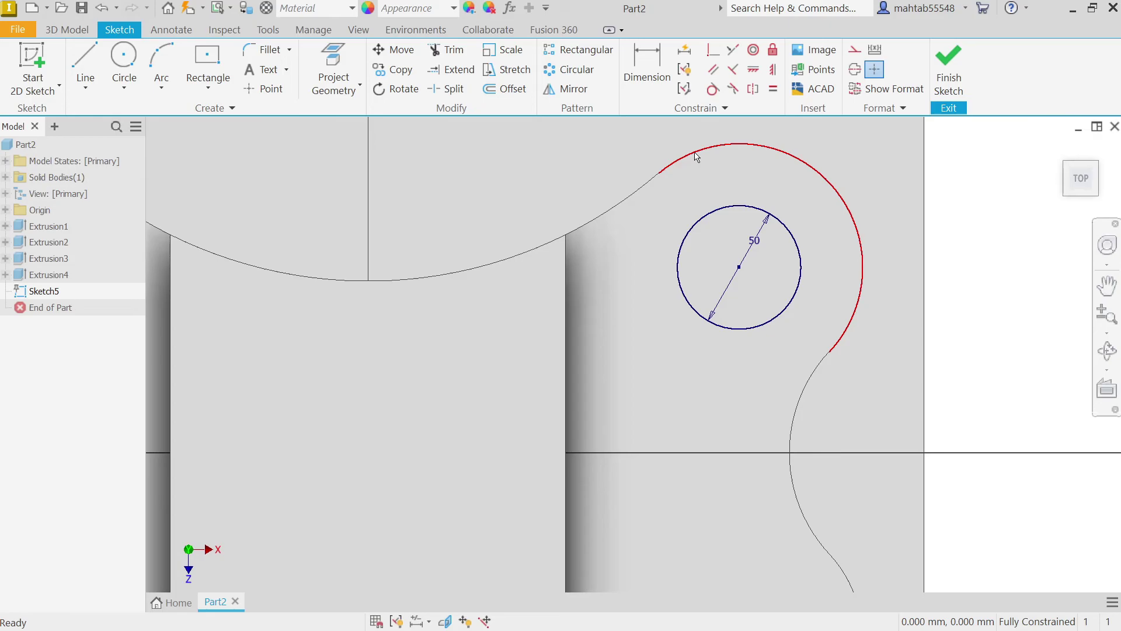
left_click(948, 80)
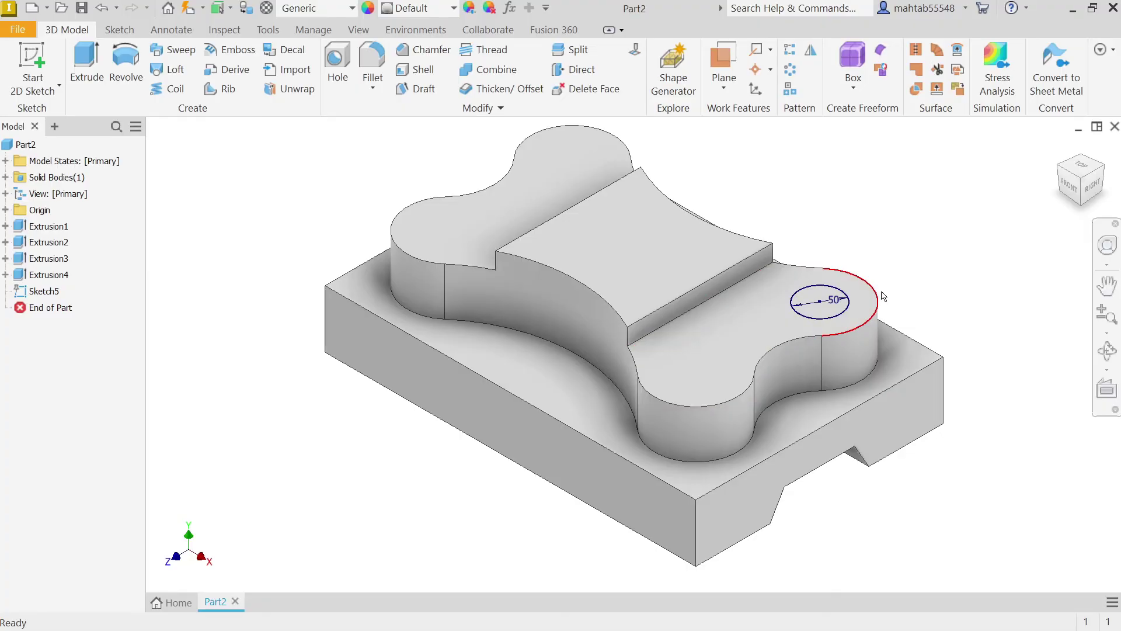
Step: Create Work Plane1 parallel to the block's right face through the circle centre, and sketch on it
scroll(883, 296, "up", 3)
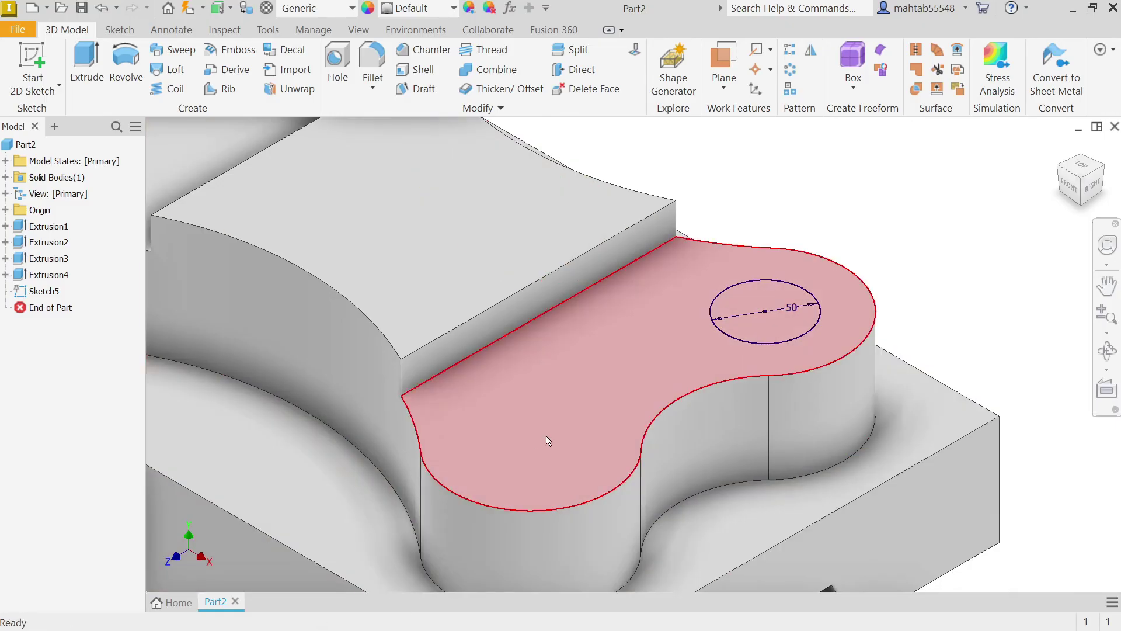
left_click(724, 92)
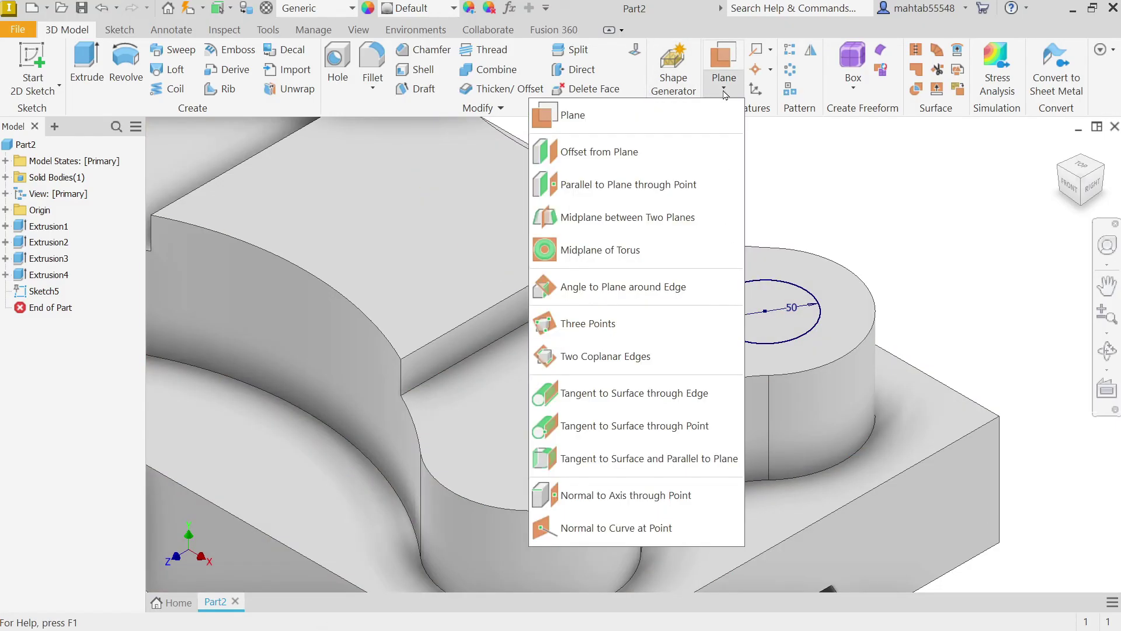
left_click(602, 186)
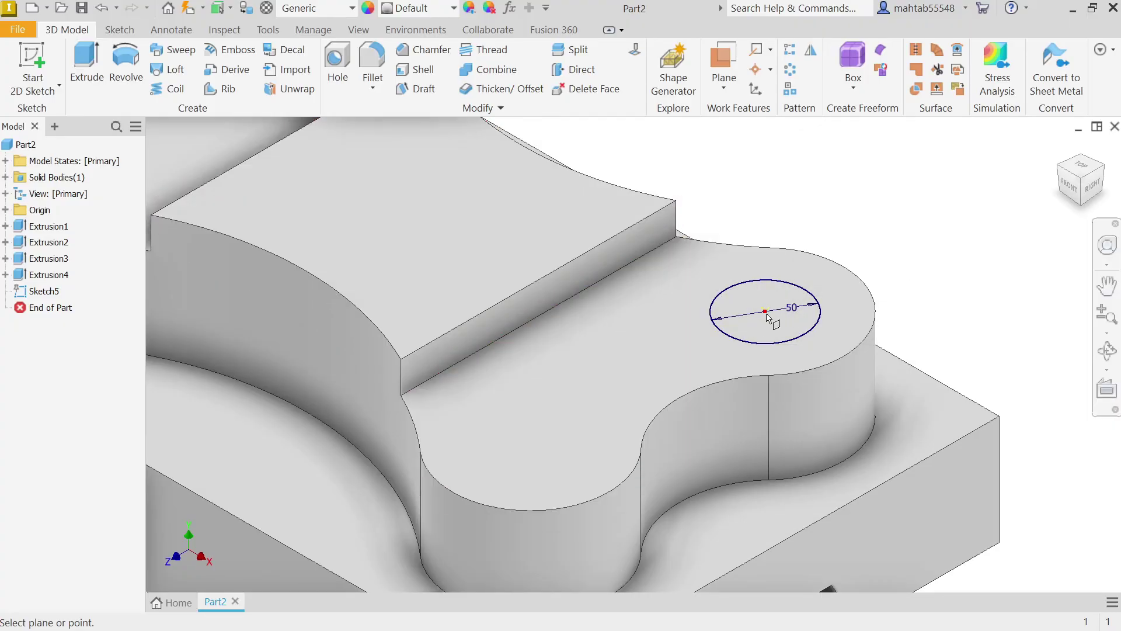
left_click(920, 478)
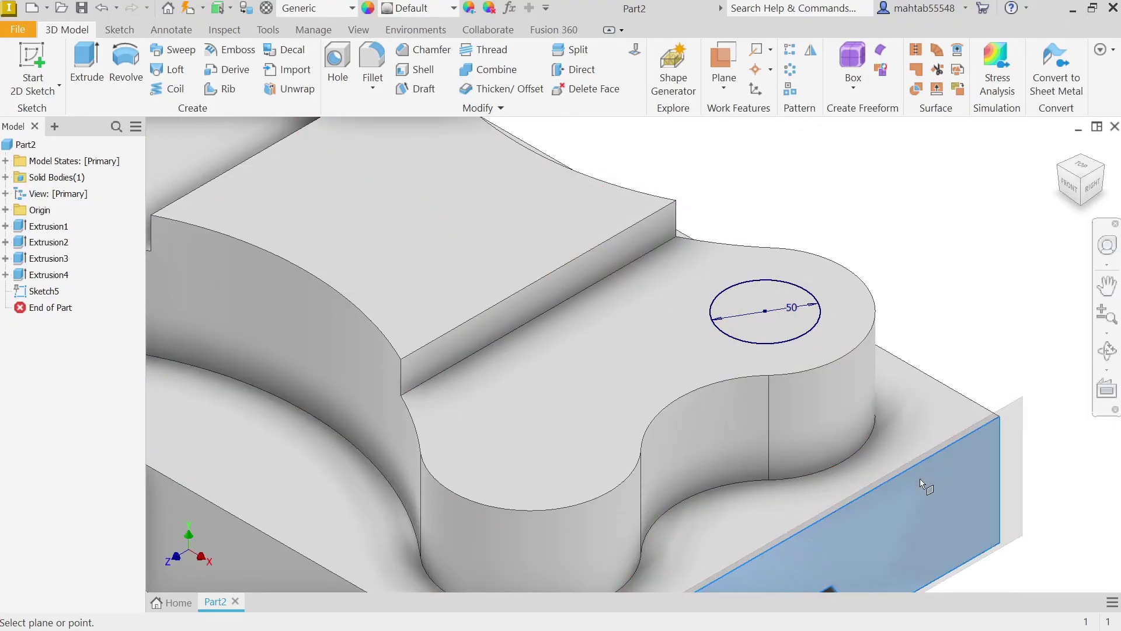
left_click(766, 312)
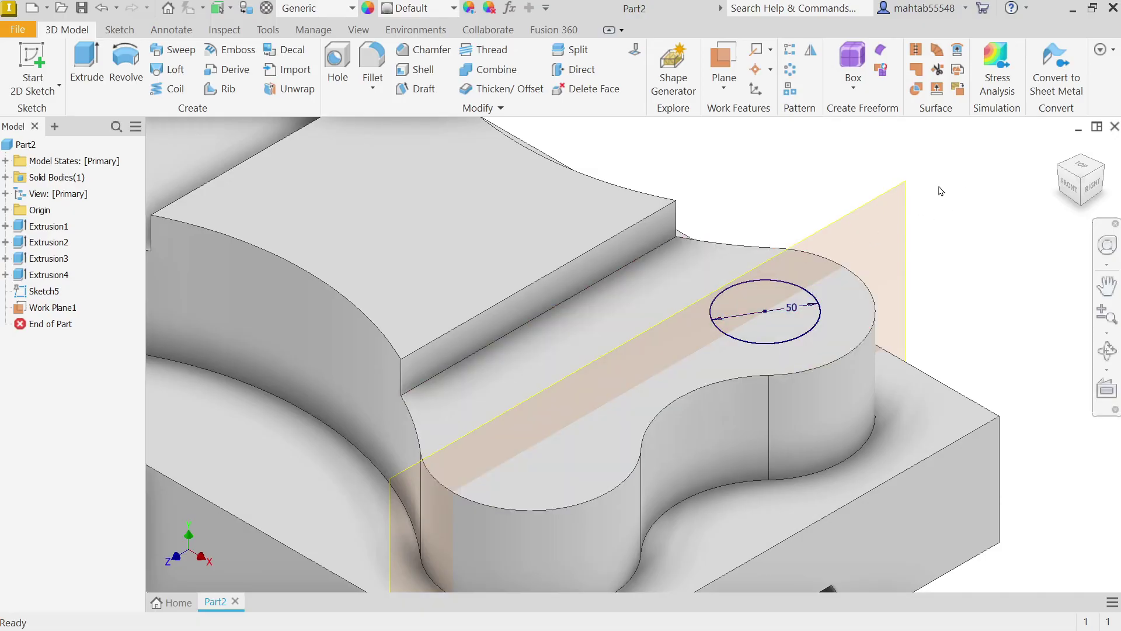
left_click(906, 222)
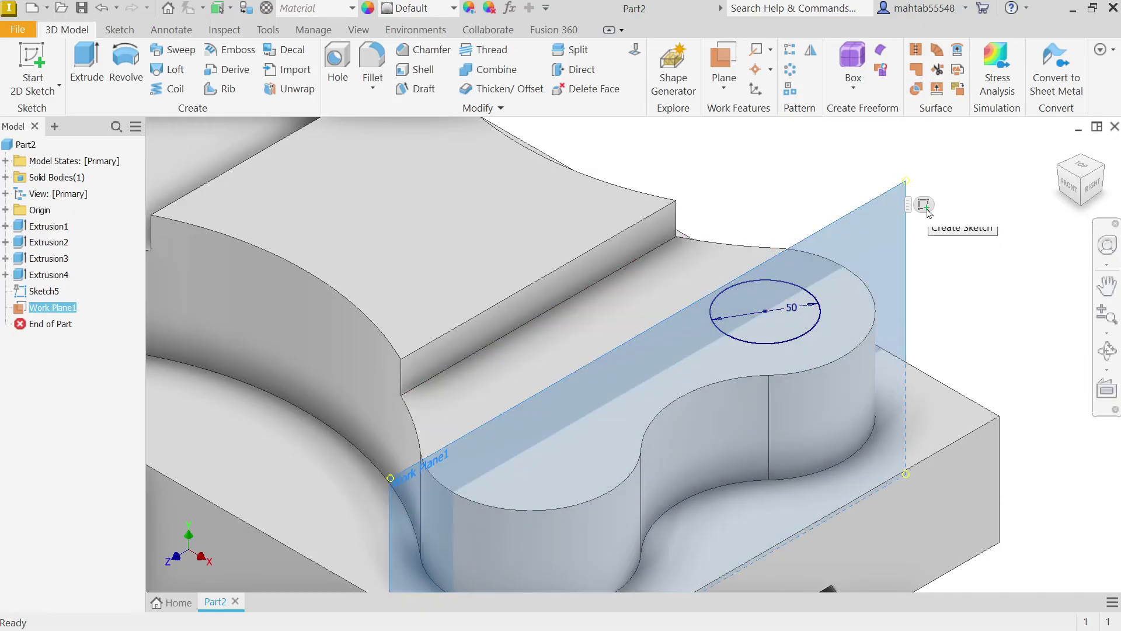
left_click(923, 206)
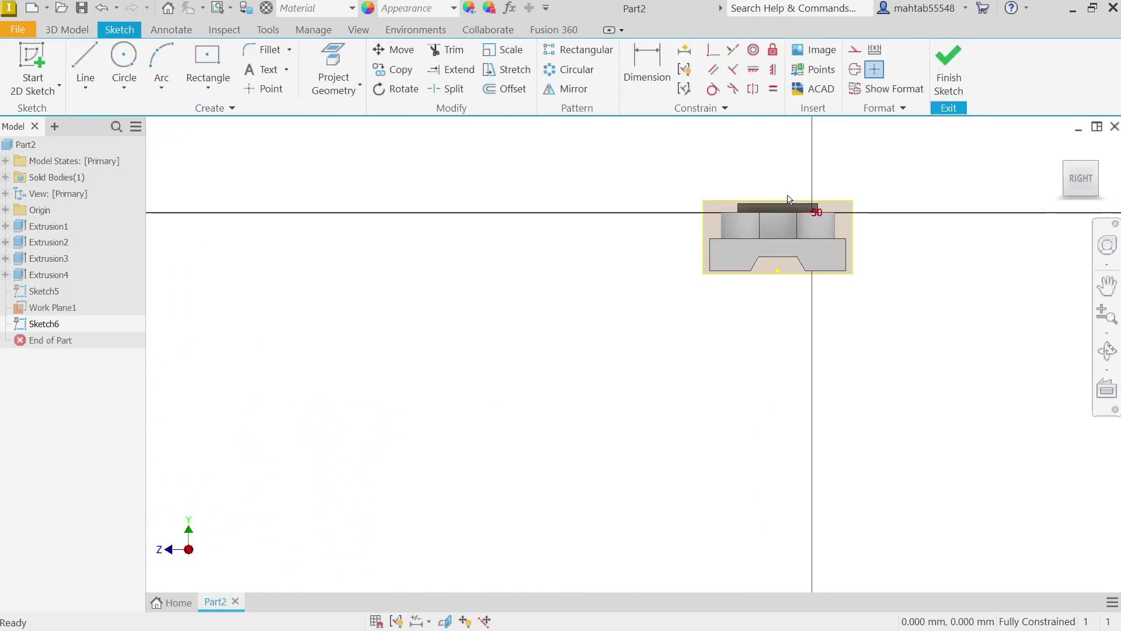
Step: Draw a three-point arc from the 50 circle's centre leftward along the edge, bulging upward
left_click(159, 58)
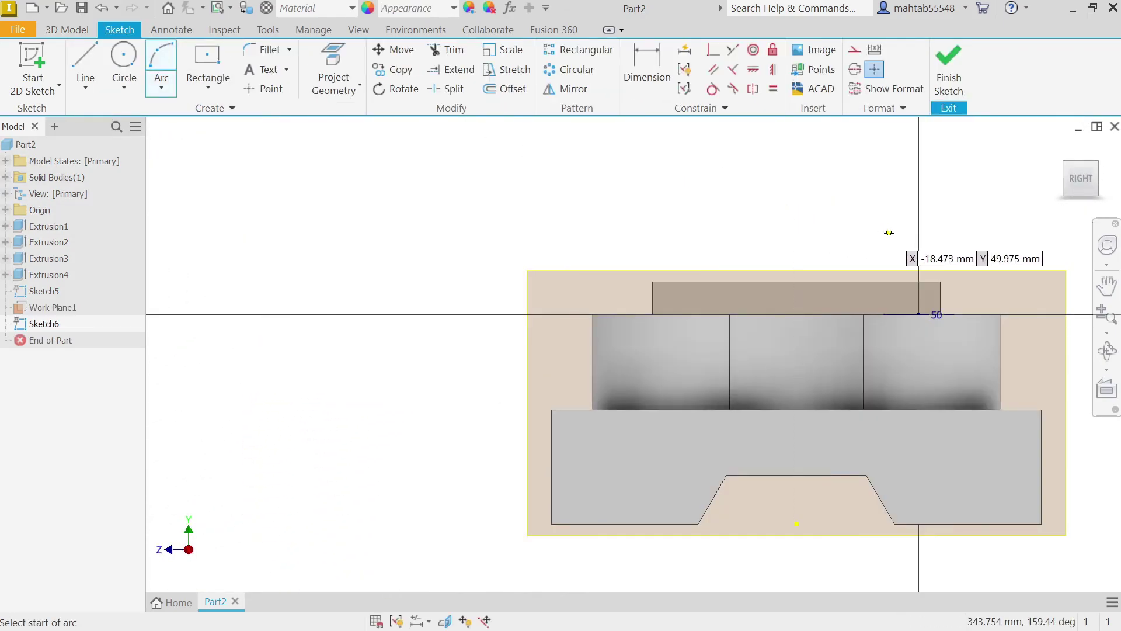
scroll(934, 313, "down", 3)
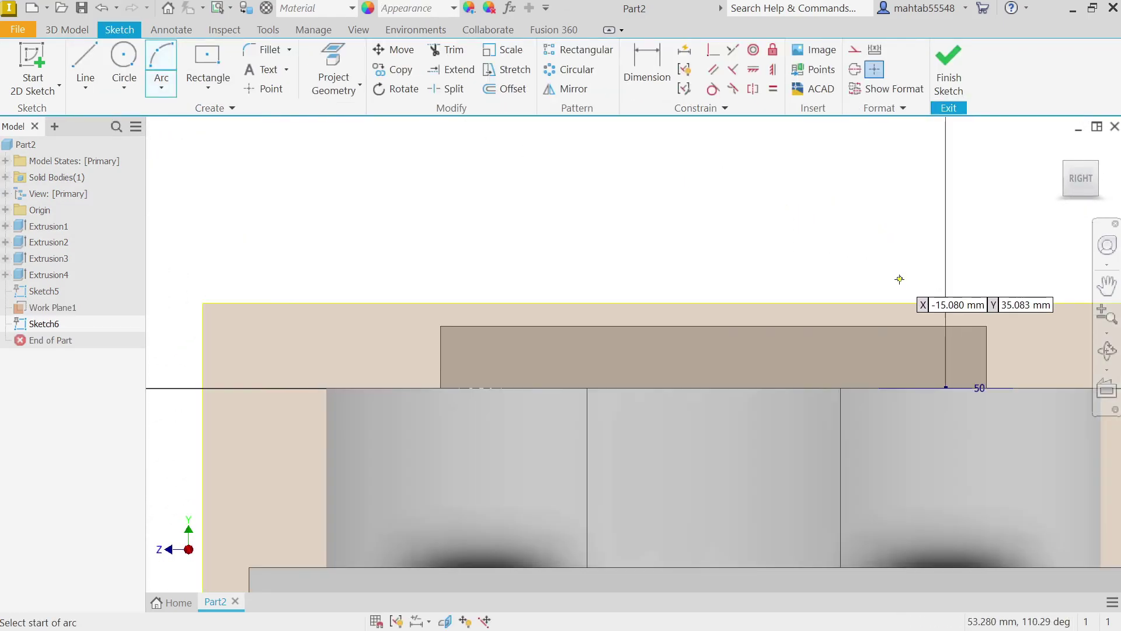
left_click(959, 388)
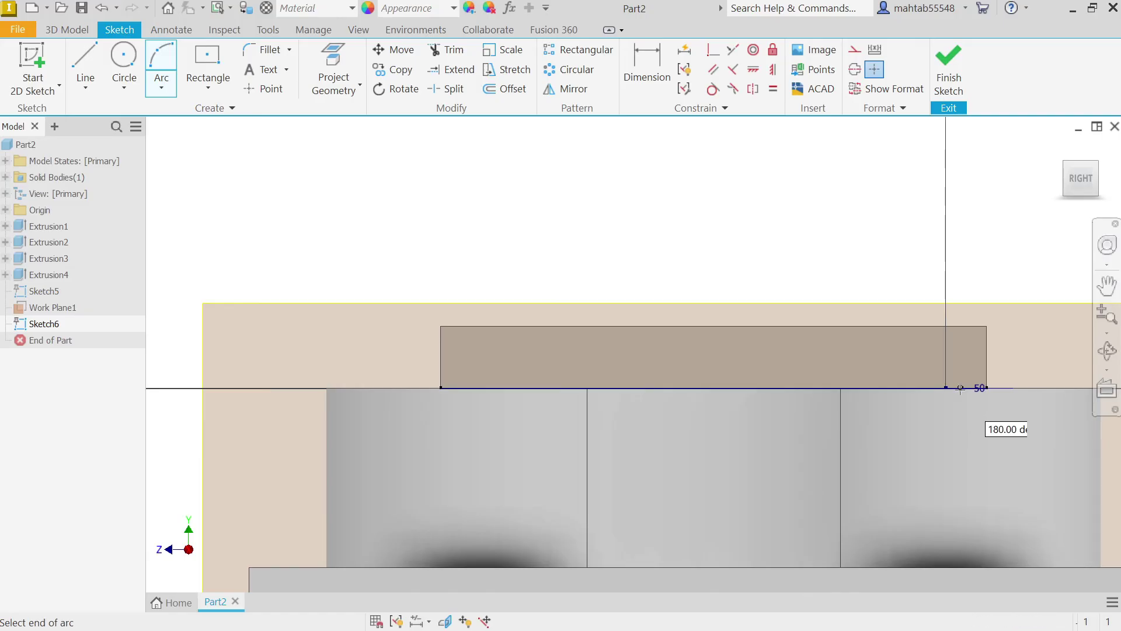
left_click(507, 386)
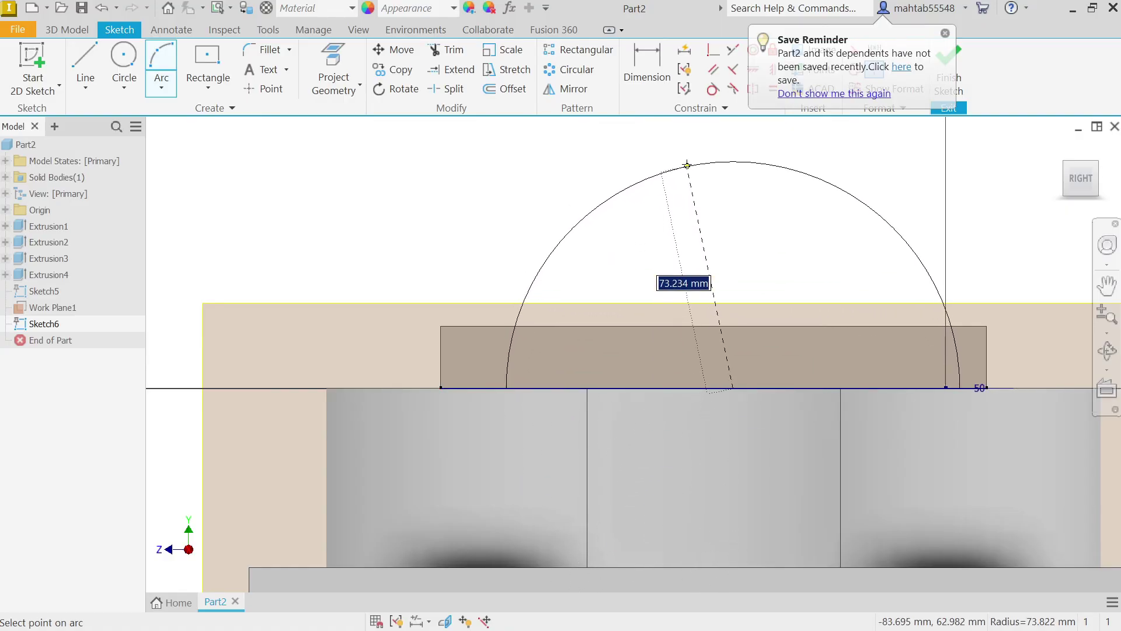
left_click(691, 149)
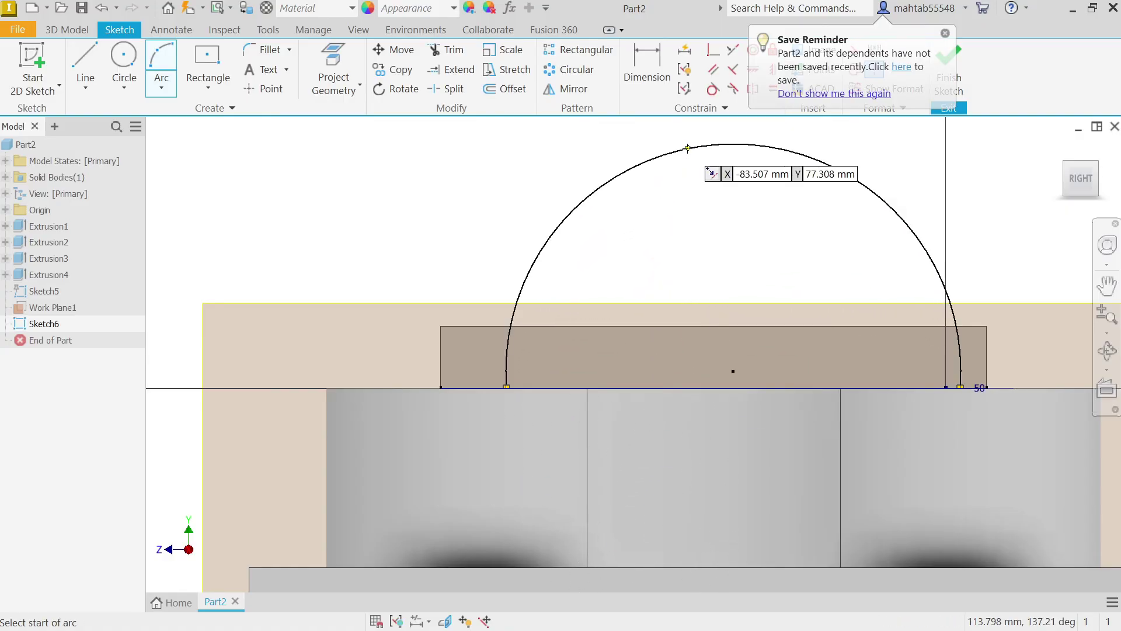
Step: Dimension the arc radius as 75 (150/2)
left_click(646, 77)
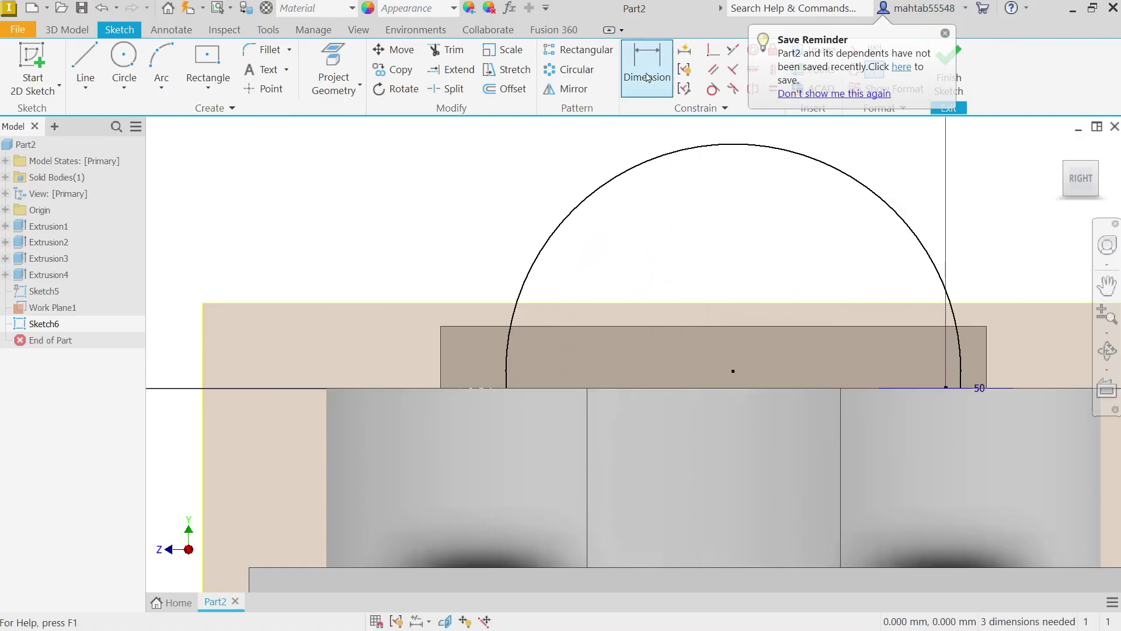
left_click(598, 195)
left_click(584, 188)
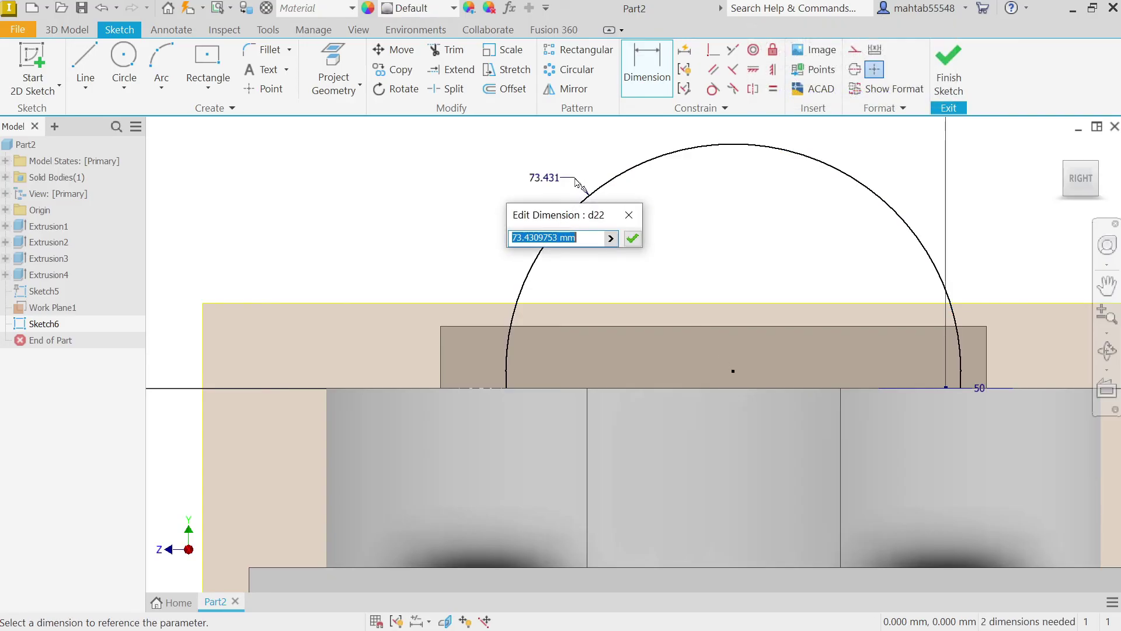
type("150/2")
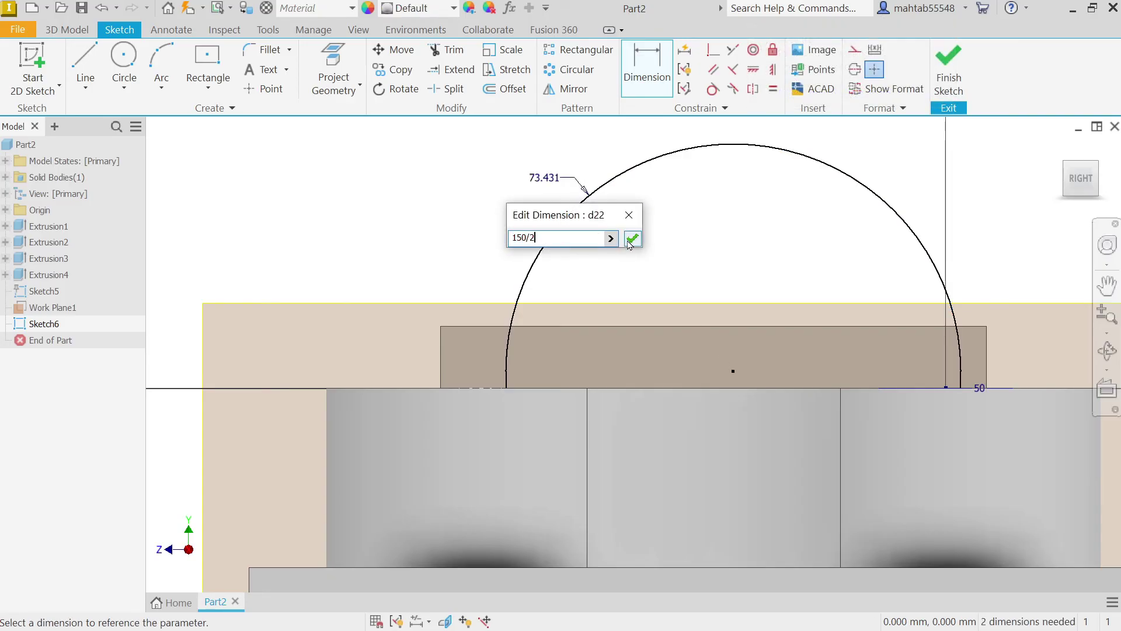
left_click(632, 240)
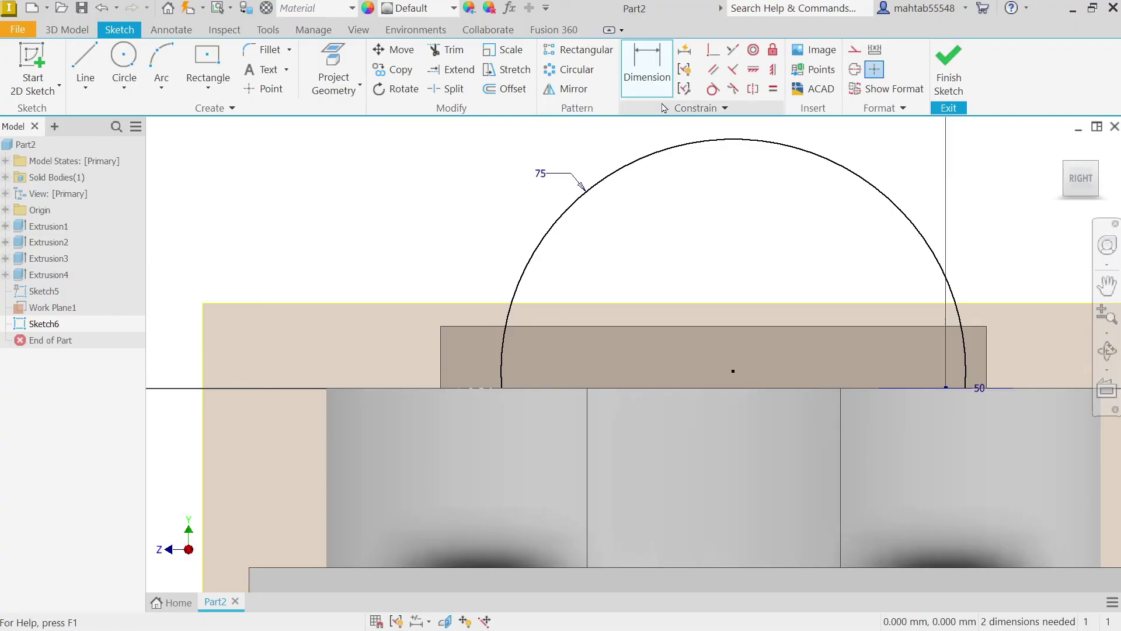
right_click(457, 178)
left_click(514, 175)
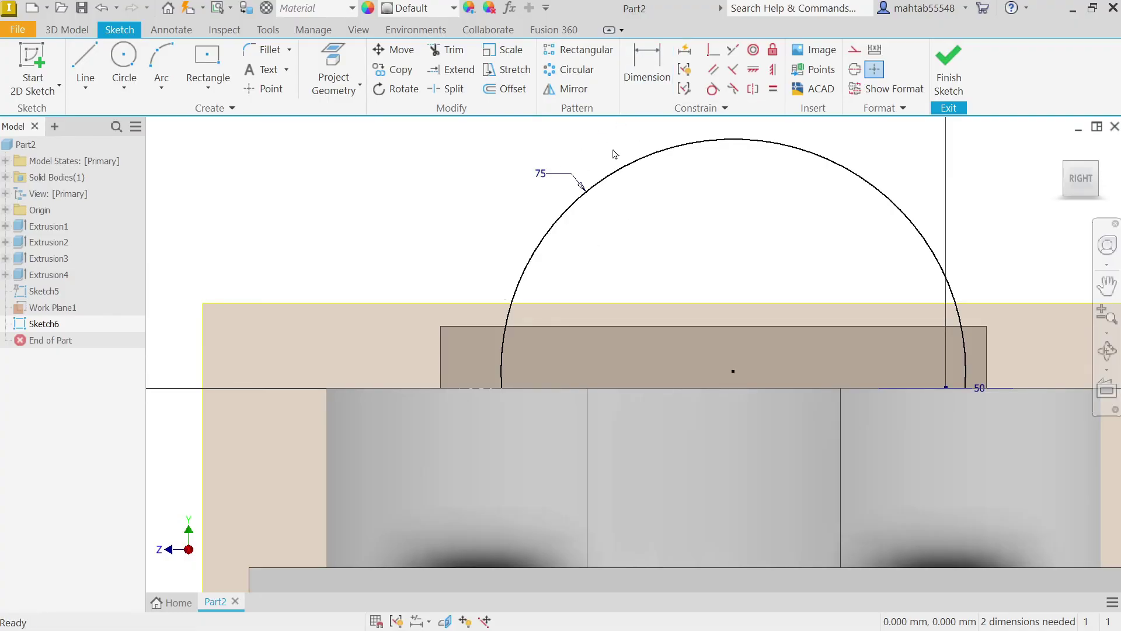
Step: Make the arc's centre point coincident with the horizontal edge
left_click(711, 53)
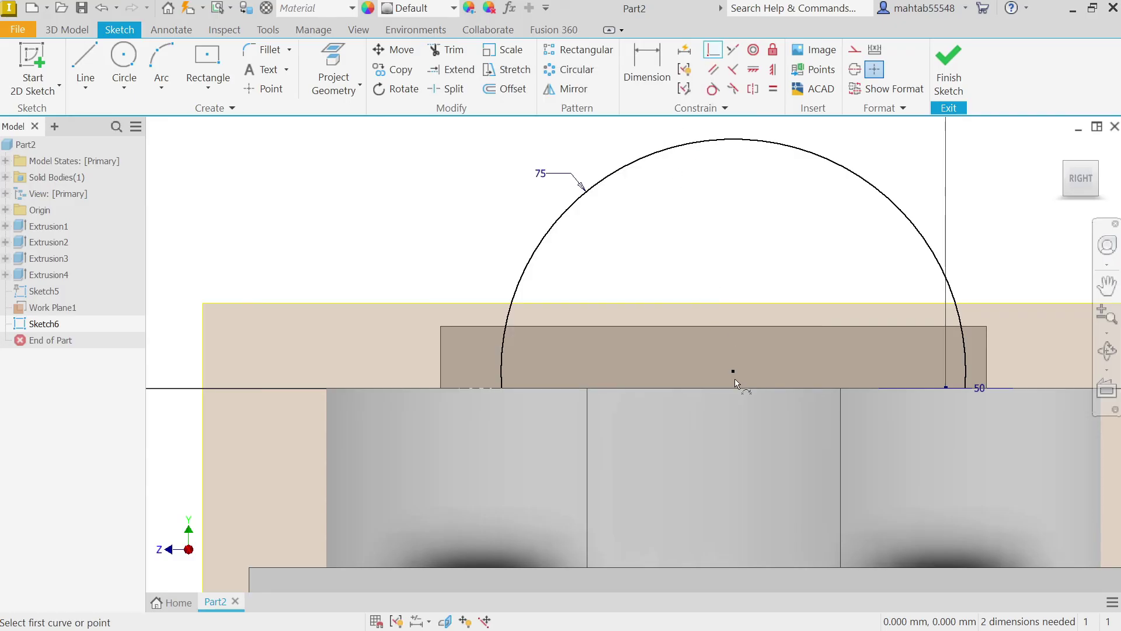
left_click(733, 373)
left_click(733, 388)
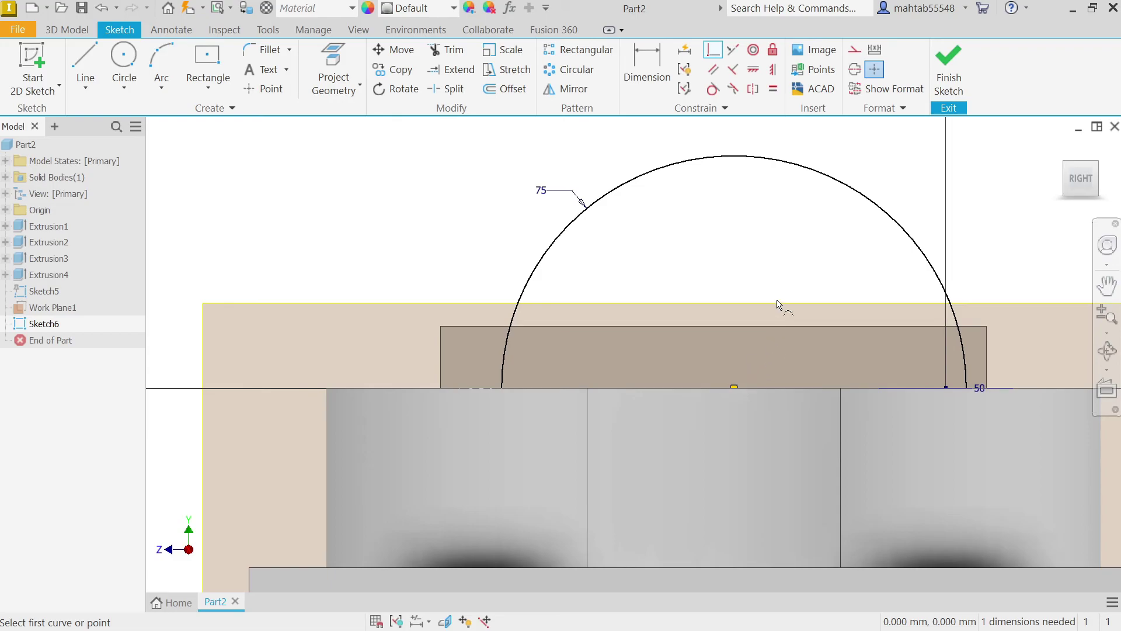
Step: Constrain the arc centre coincident to the edge midpoint, fully constraining the sketch
middle_click_drag(782, 262, 783, 475, "shift")
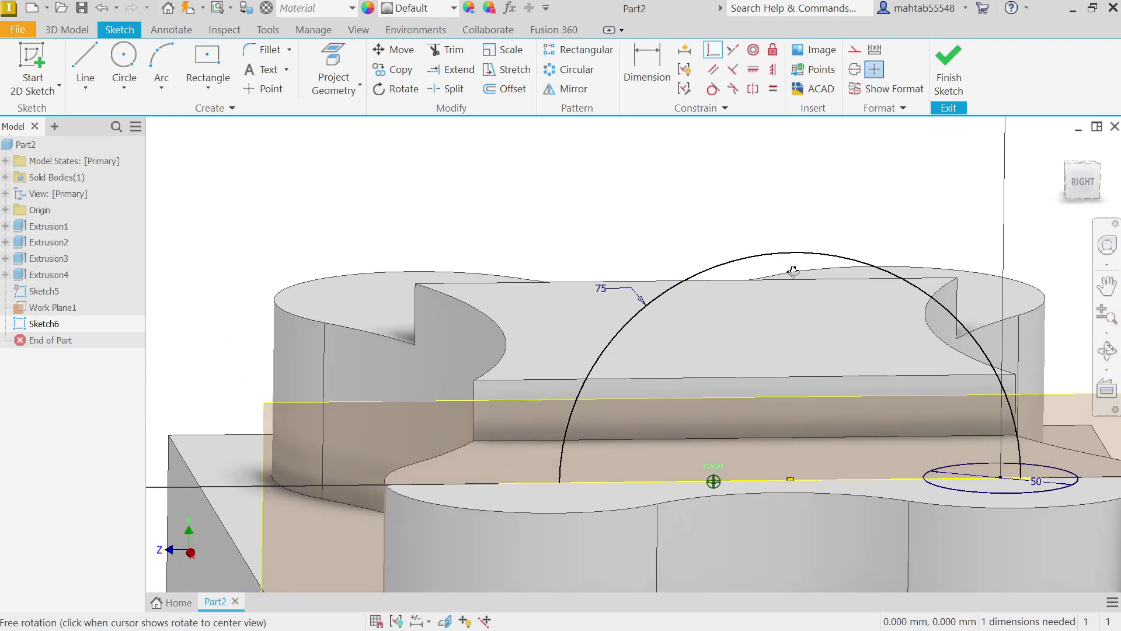
scroll(780, 476, "up", 5)
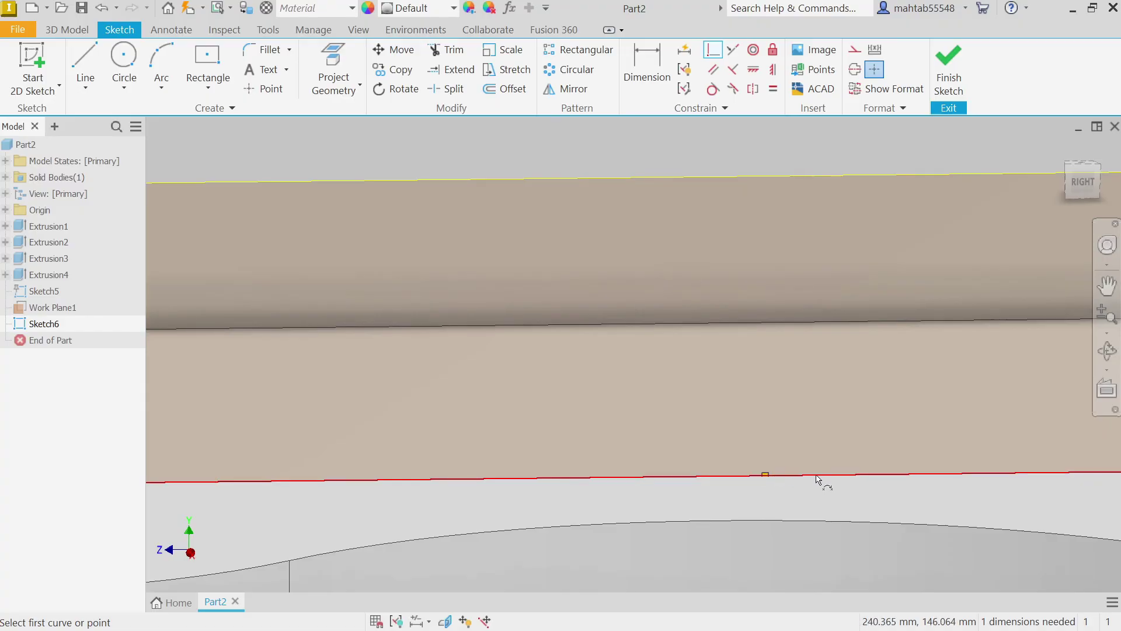
scroll(825, 476, "down", 4)
scroll(841, 432, "down", 5)
scroll(871, 436, "up", 7)
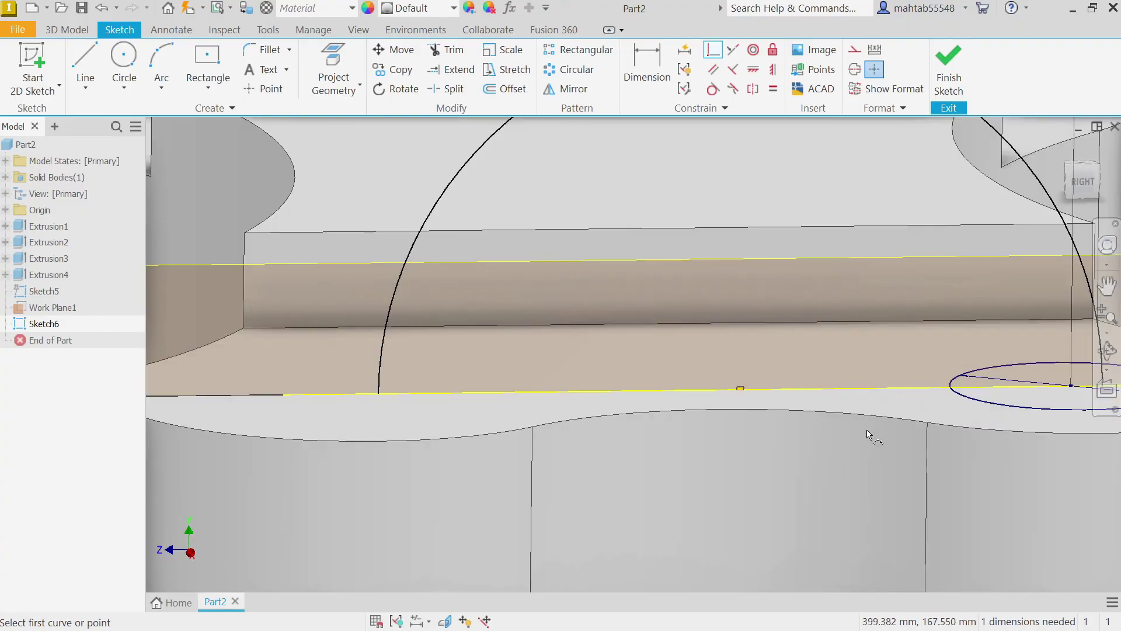
scroll(992, 392, "down", 2)
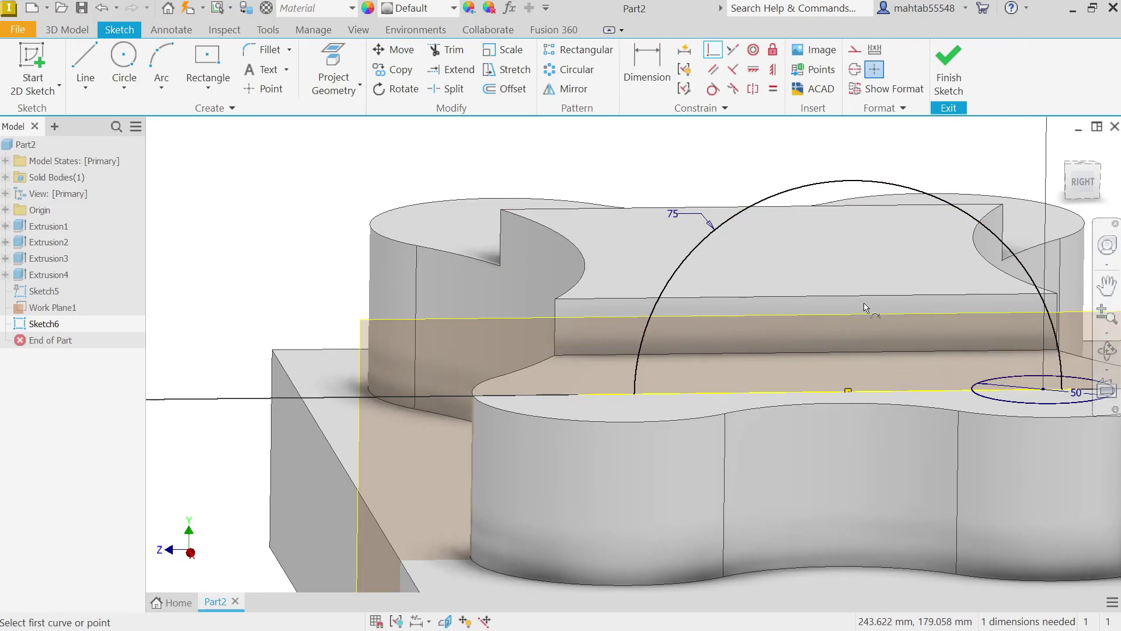
middle_click_drag(641, 149, 462, 127)
scroll(684, 290, "up", 5)
middle_click_drag(683, 291, 768, 375, "shift")
scroll(768, 375, "down", 6)
scroll(761, 451, "up", 6)
scroll(760, 447, "down", 6)
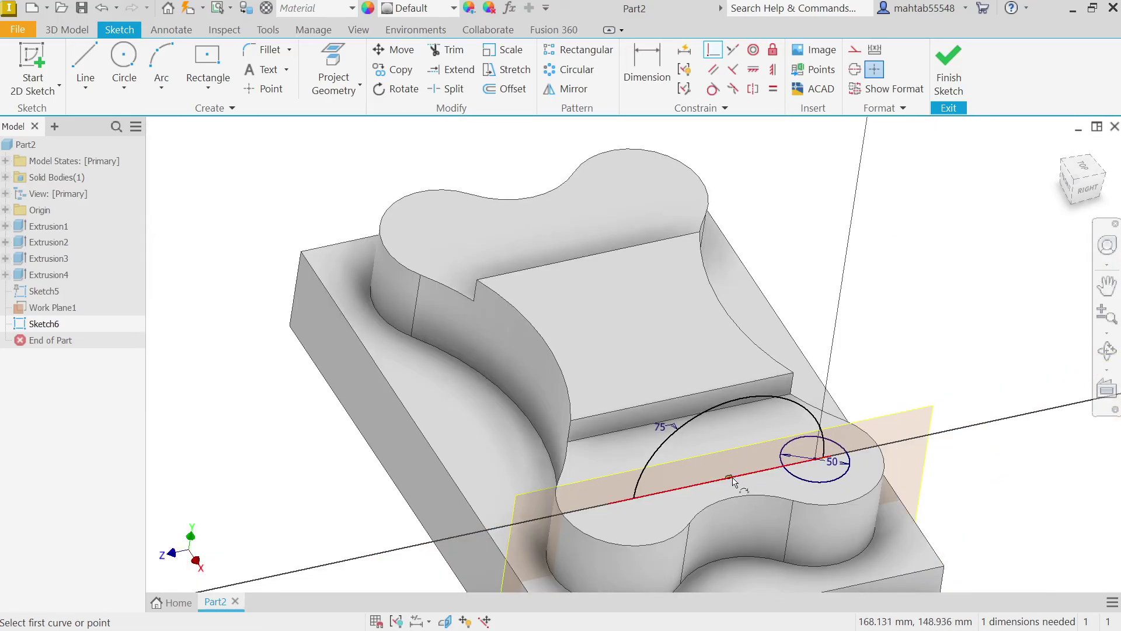
scroll(721, 457, "up", 8)
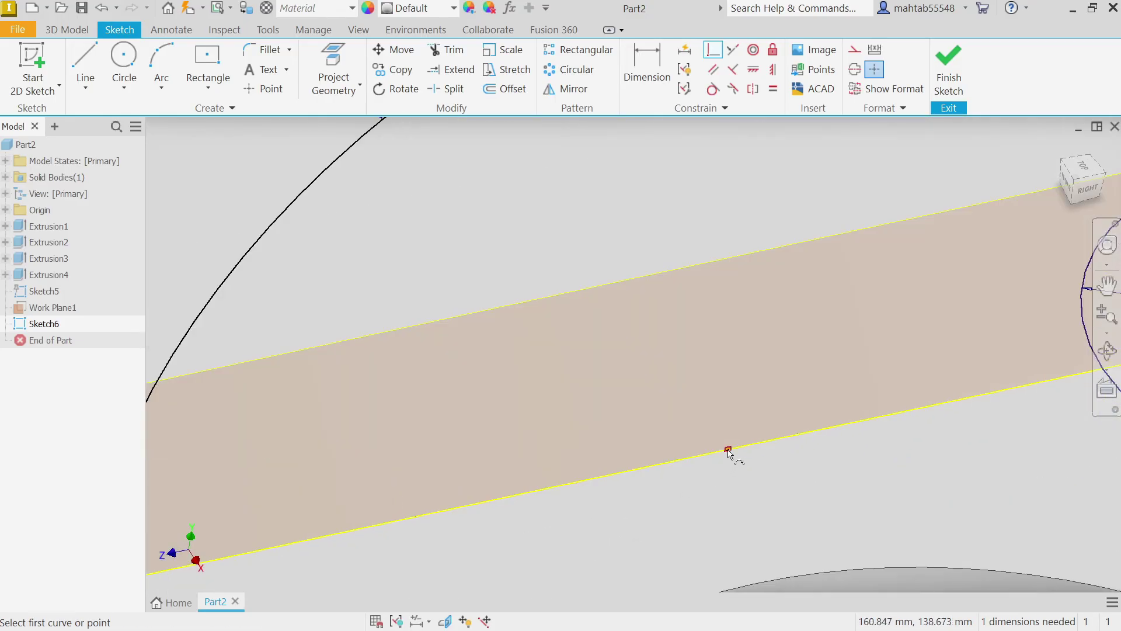
left_click(728, 451)
scroll(692, 448, "down", 2)
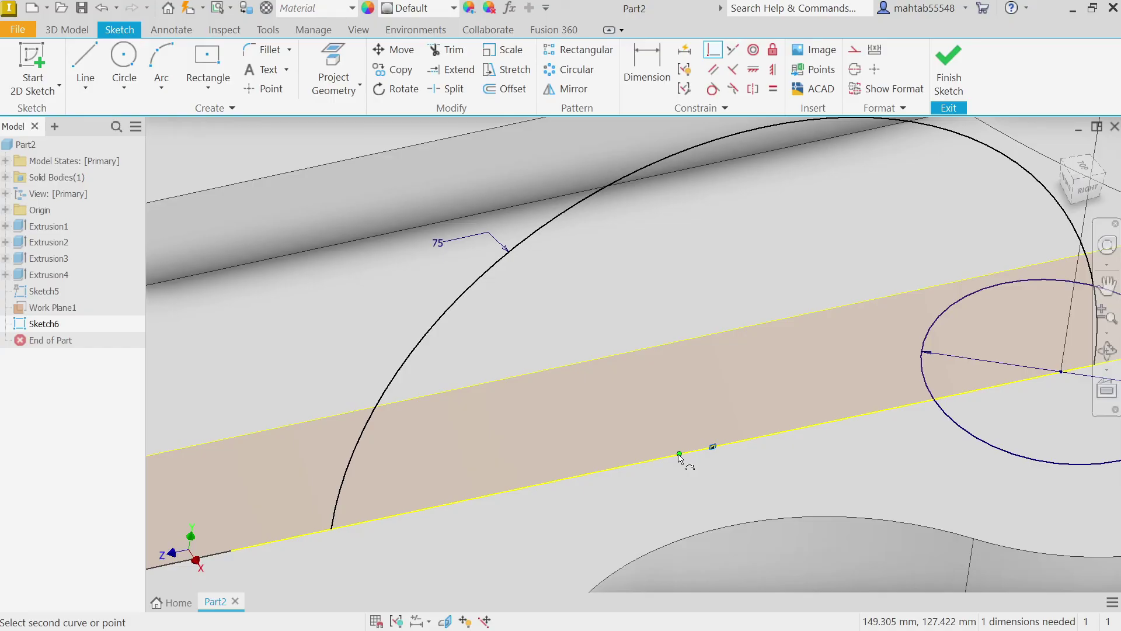
mouse_move(679, 457)
left_click(680, 455)
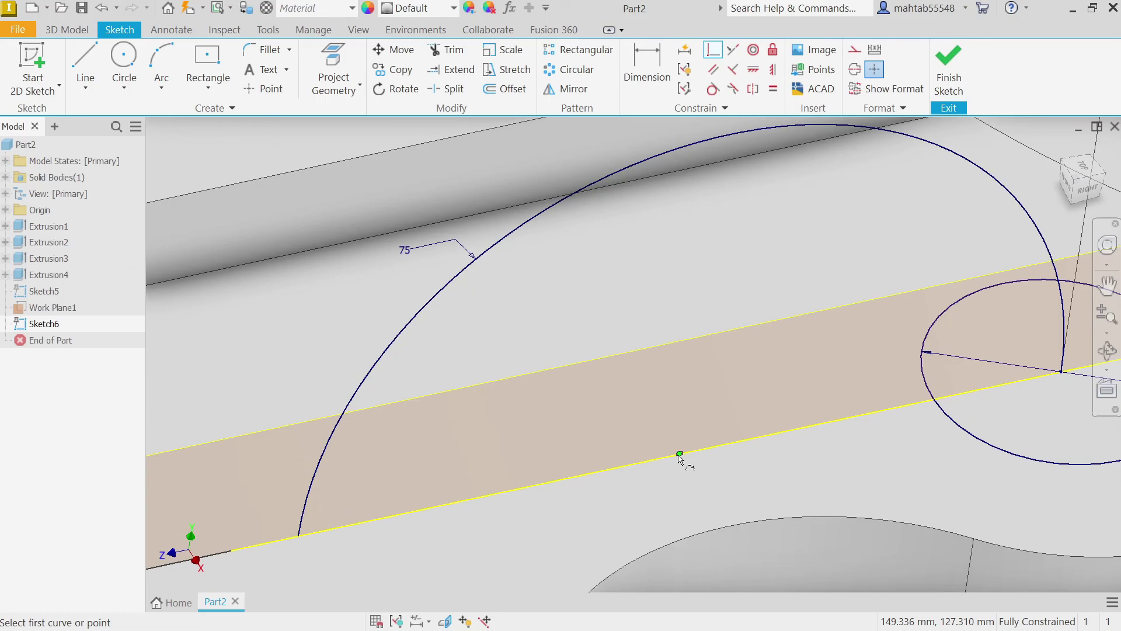
scroll(700, 217, "up", 3)
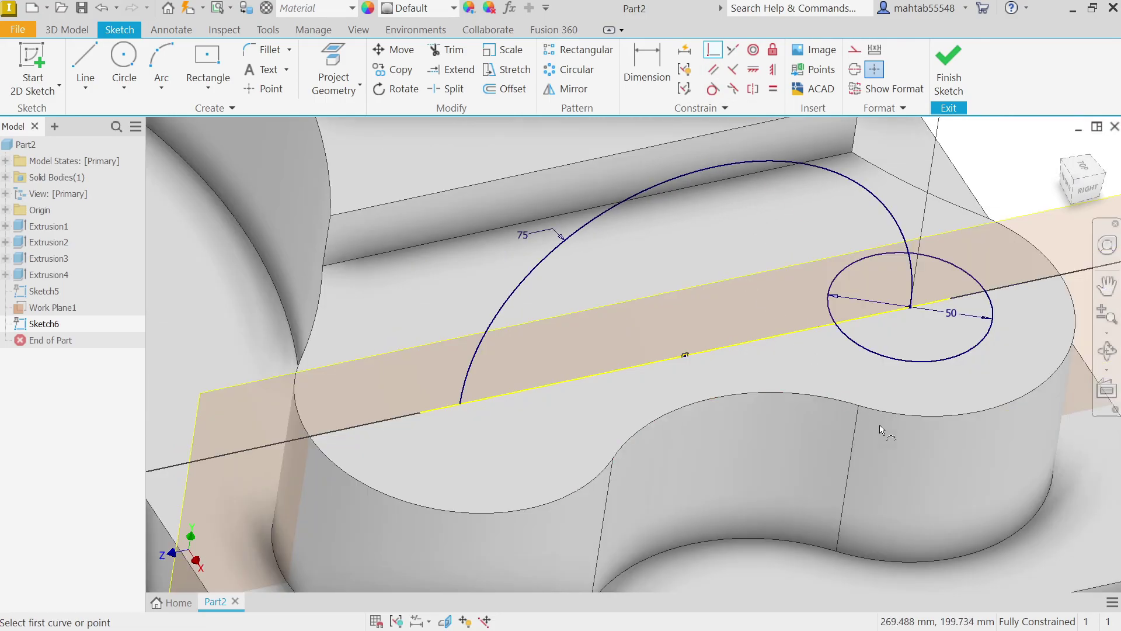
scroll(911, 312, "down", 3)
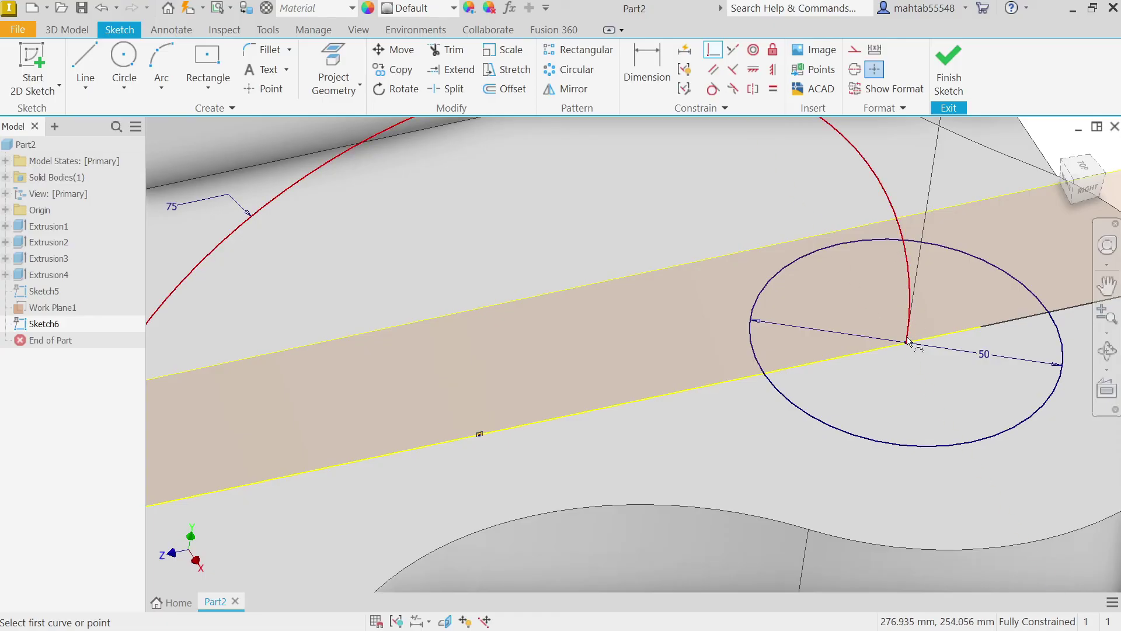
Step: Finish the sketch and turn off Work Plane1's visibility
left_click(948, 64)
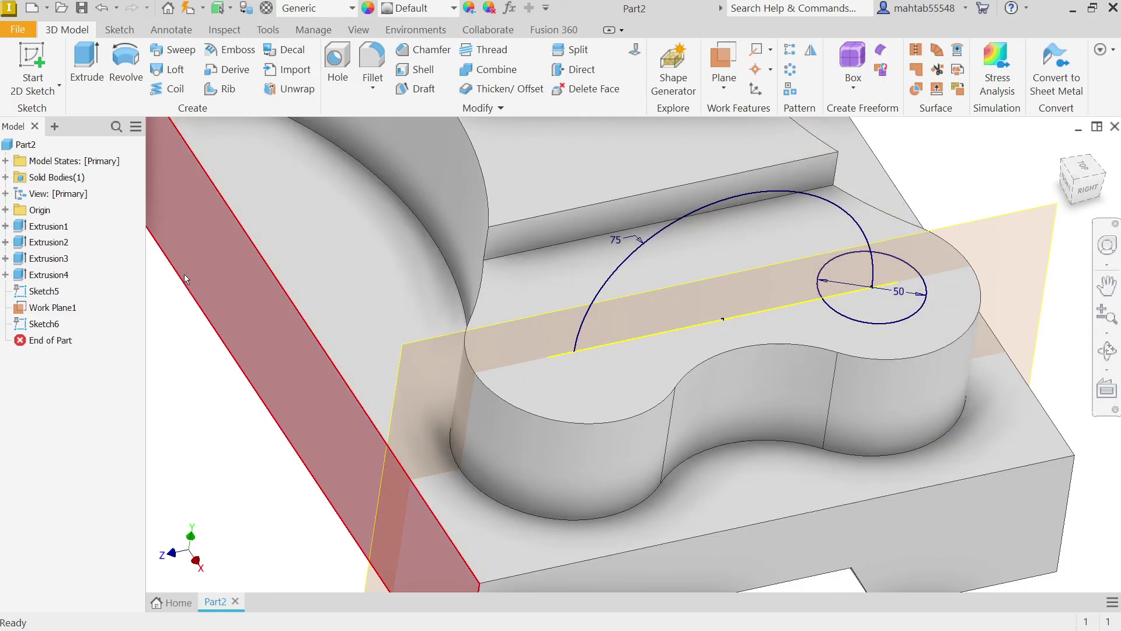
right_click(50, 311)
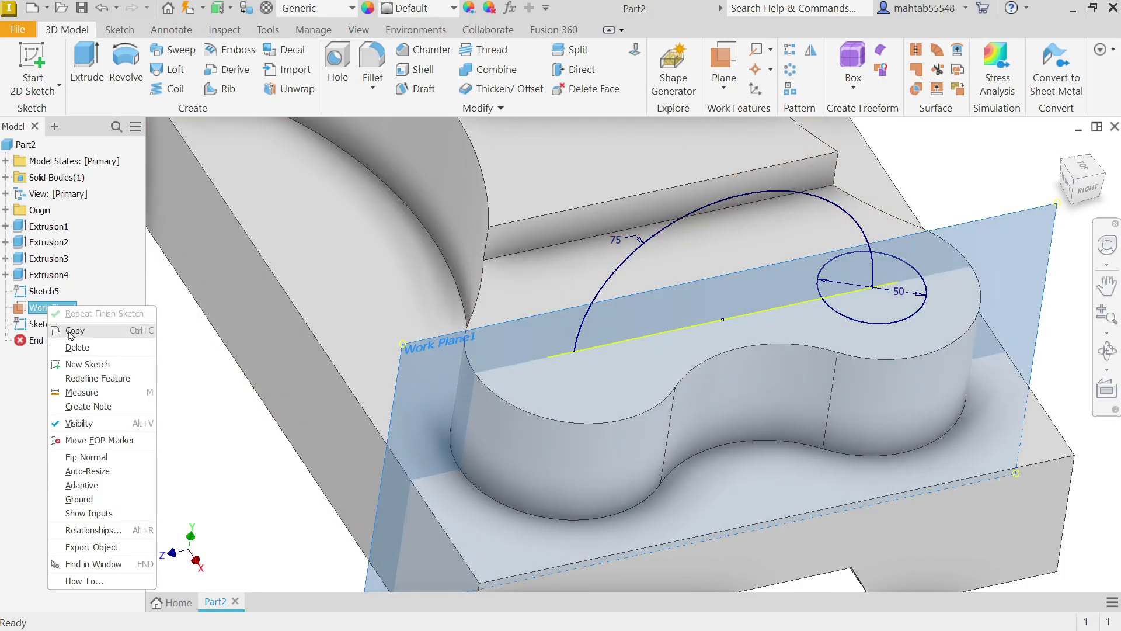
left_click(88, 424)
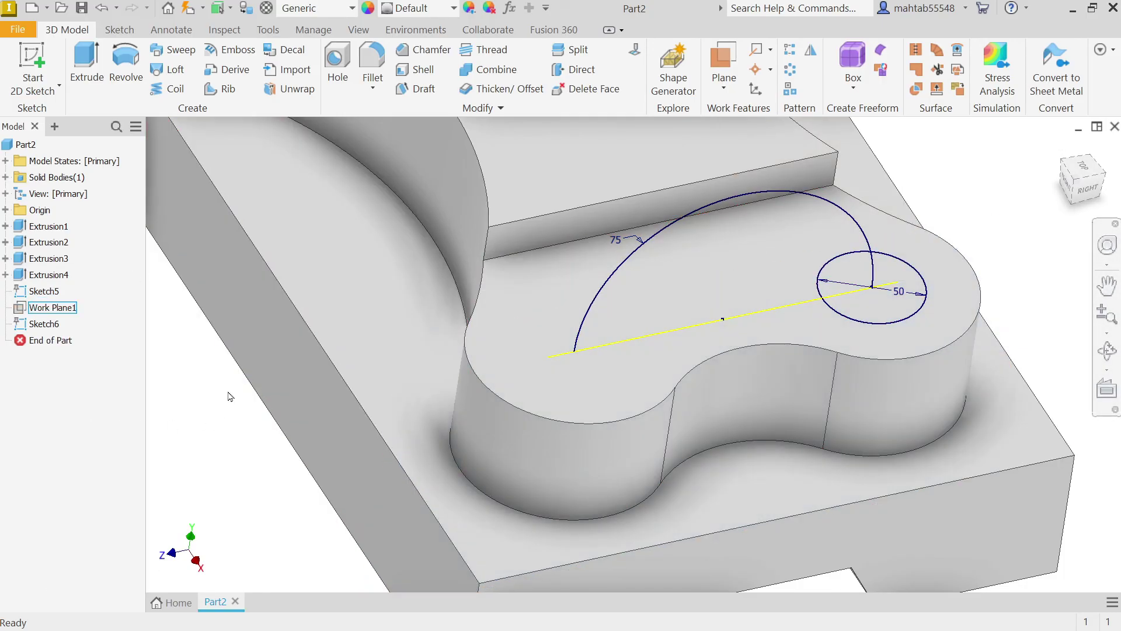
left_click(227, 397)
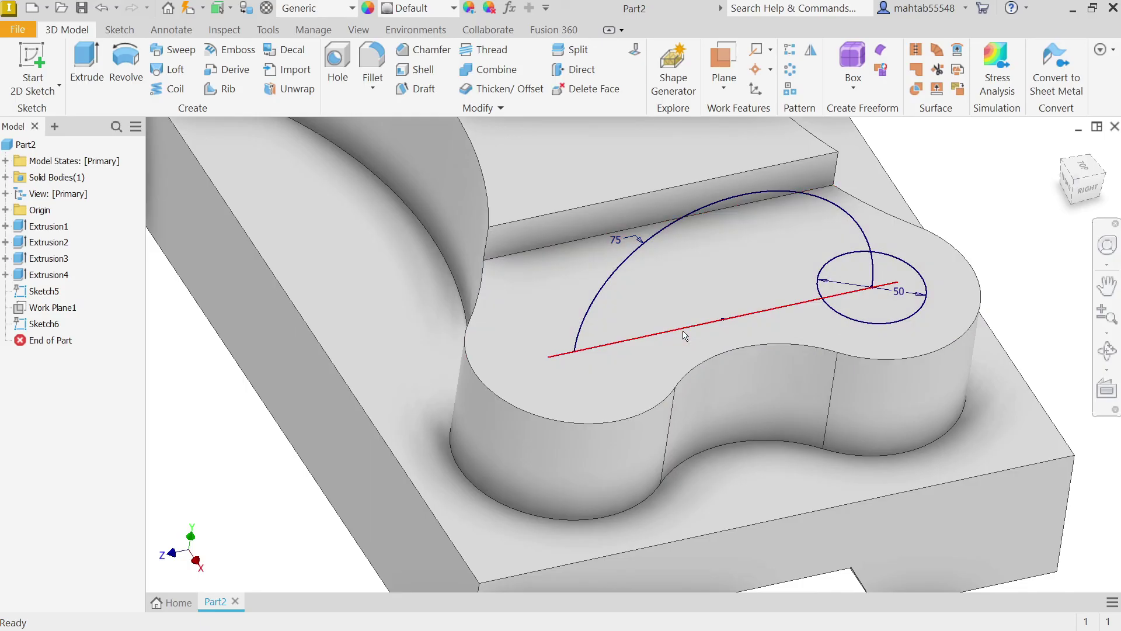
Step: Reopen Sketch6 with Edit Sketch, then finish it again
right_click(52, 324)
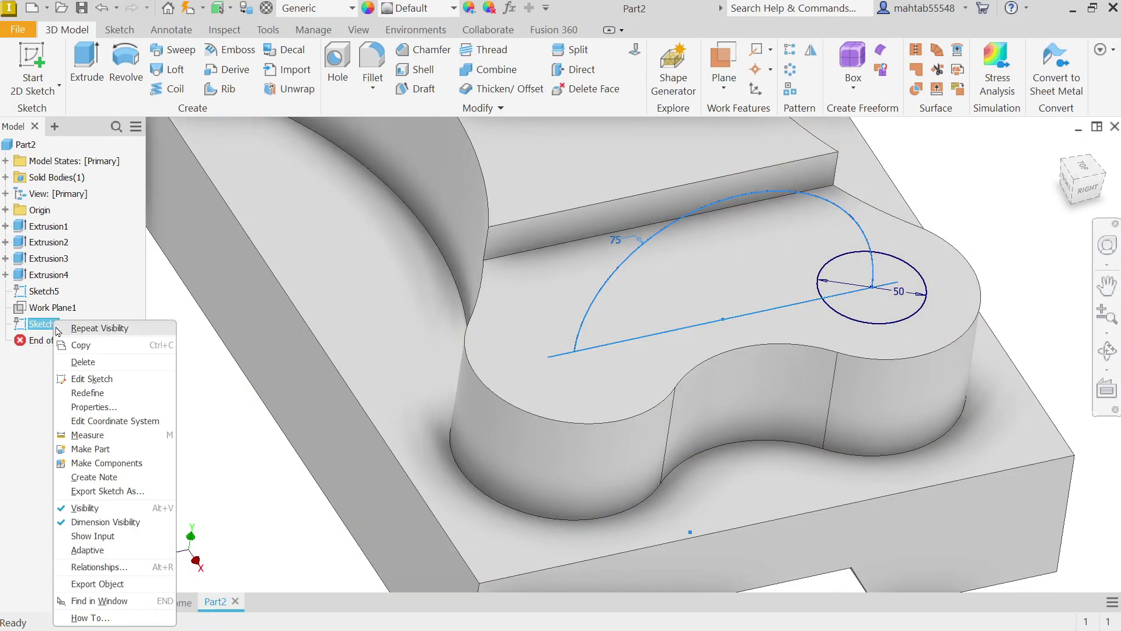
left_click(99, 379)
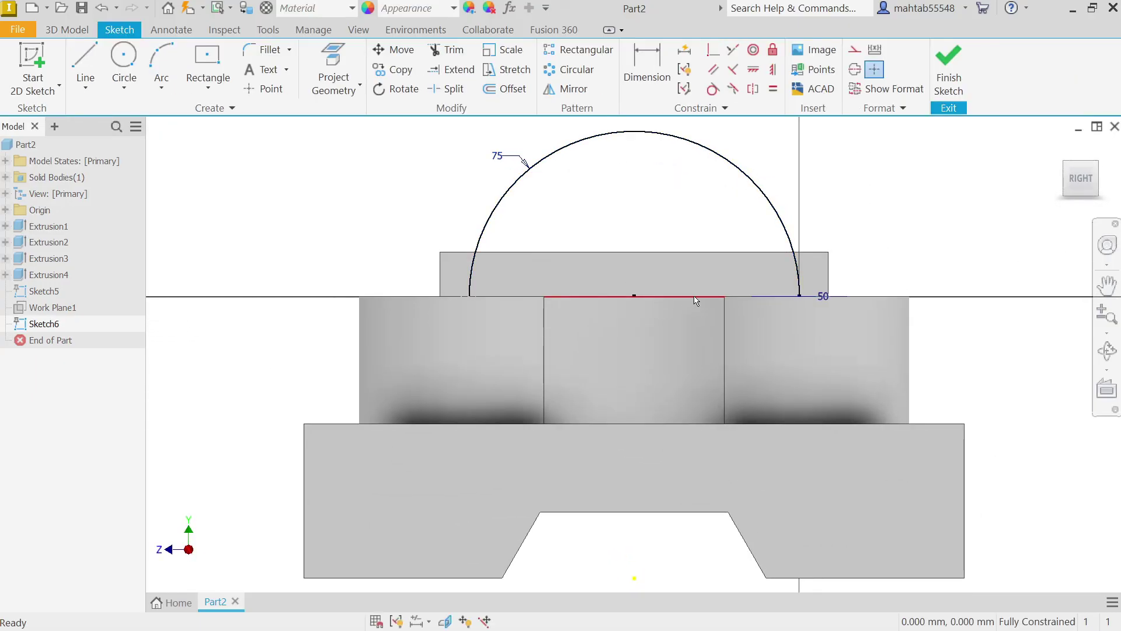
mouse_move(906, 237)
middle_mouse_down()
mouse_move(938, 248)
mouse_move(876, 467)
middle_mouse_up()
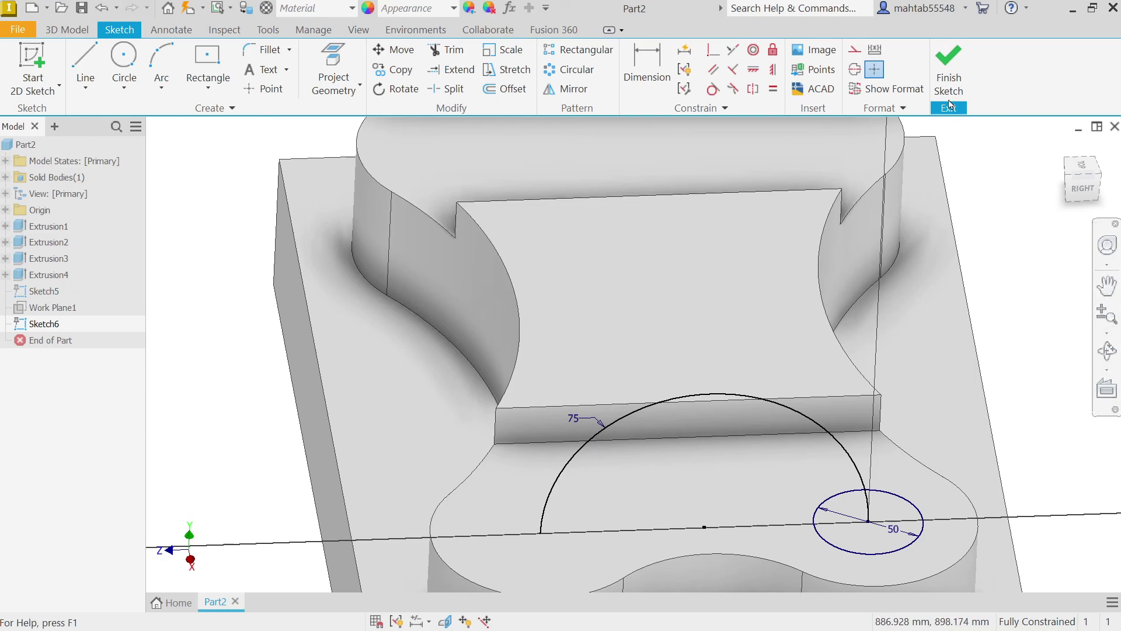
left_click(948, 77)
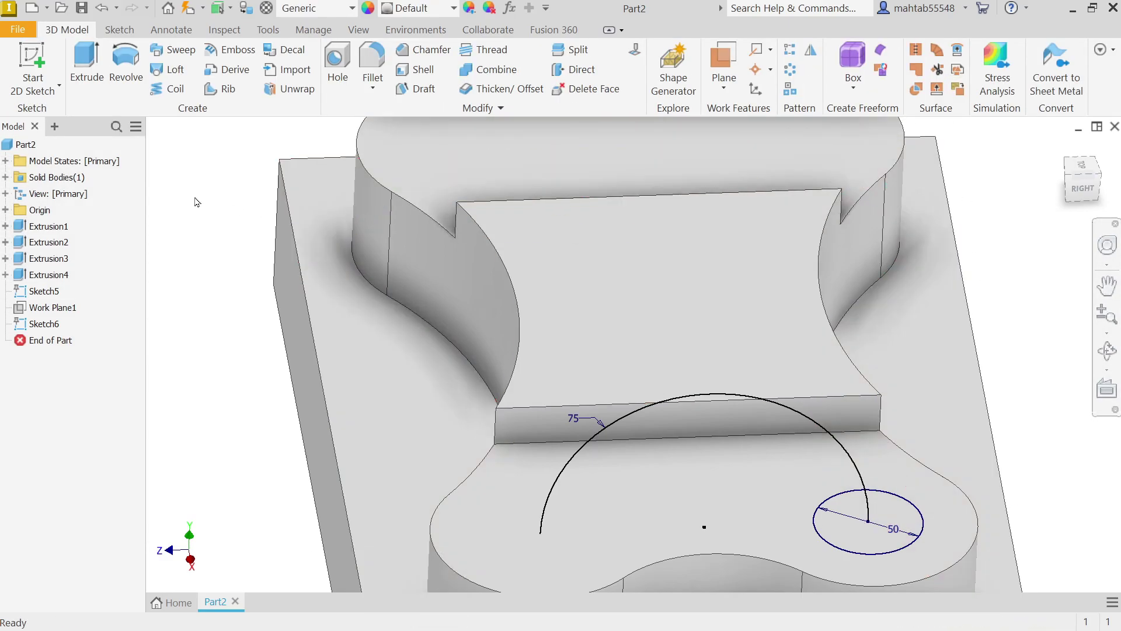
Step: Sweep the 50 circle along the 75 arc with Follow Path orientation, then return Home
left_click(180, 50)
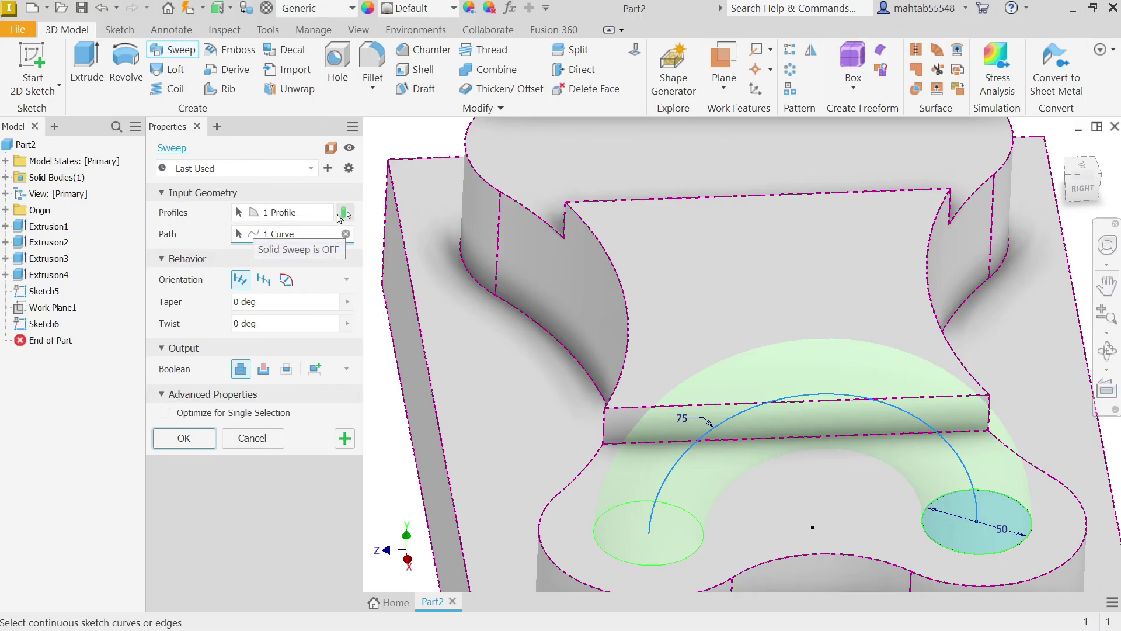
left_click(327, 212)
left_click(345, 234)
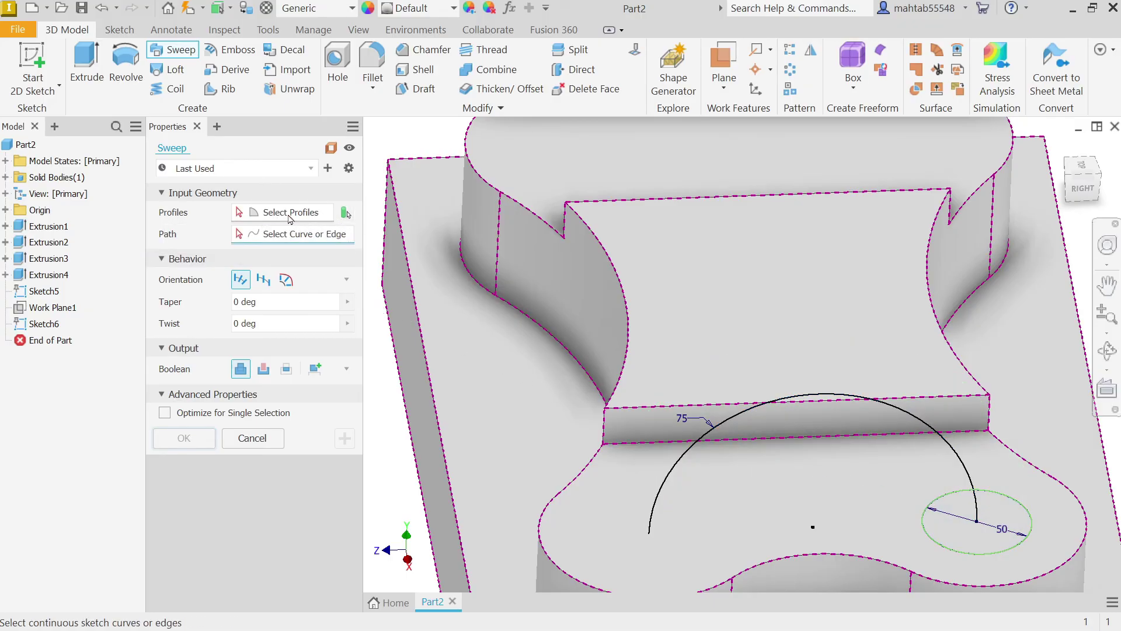
left_click(933, 543)
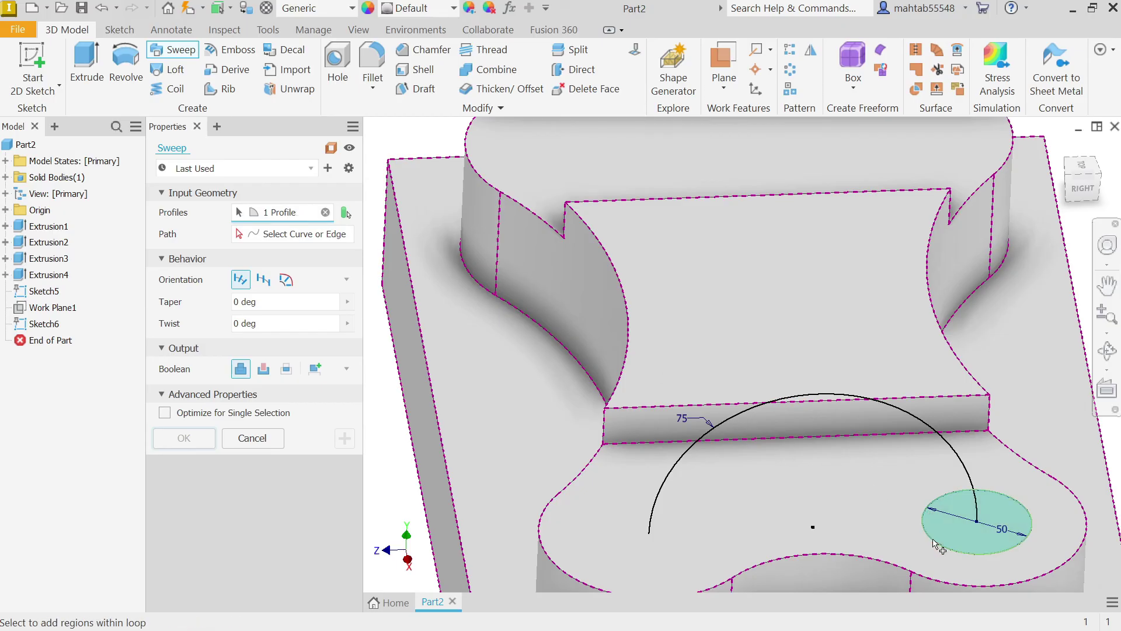
left_click(272, 235)
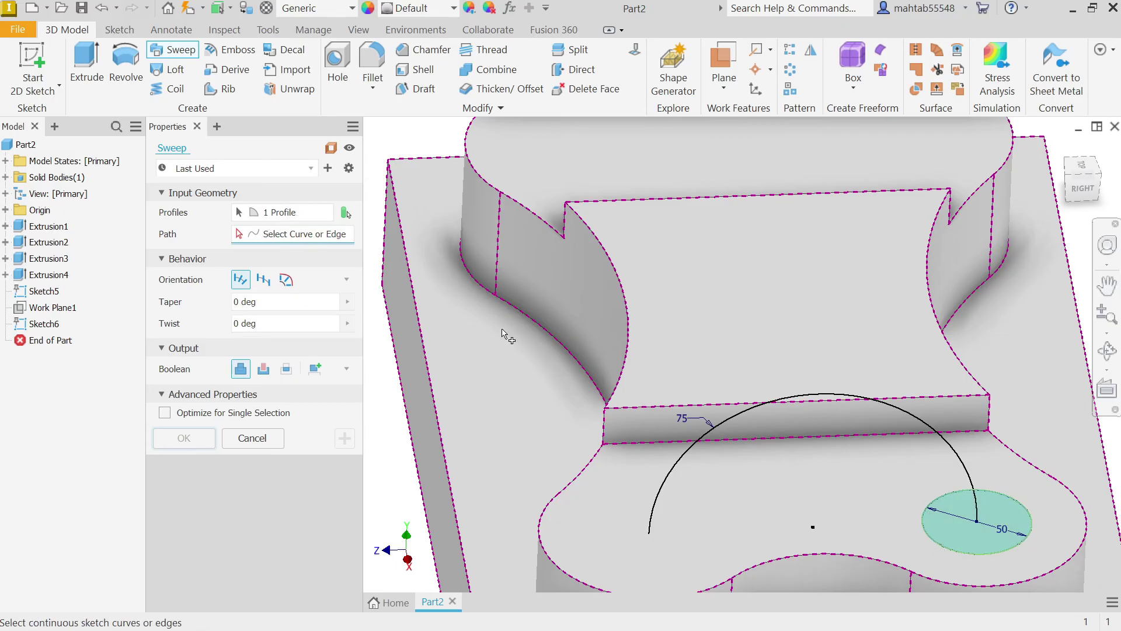
left_click(966, 476)
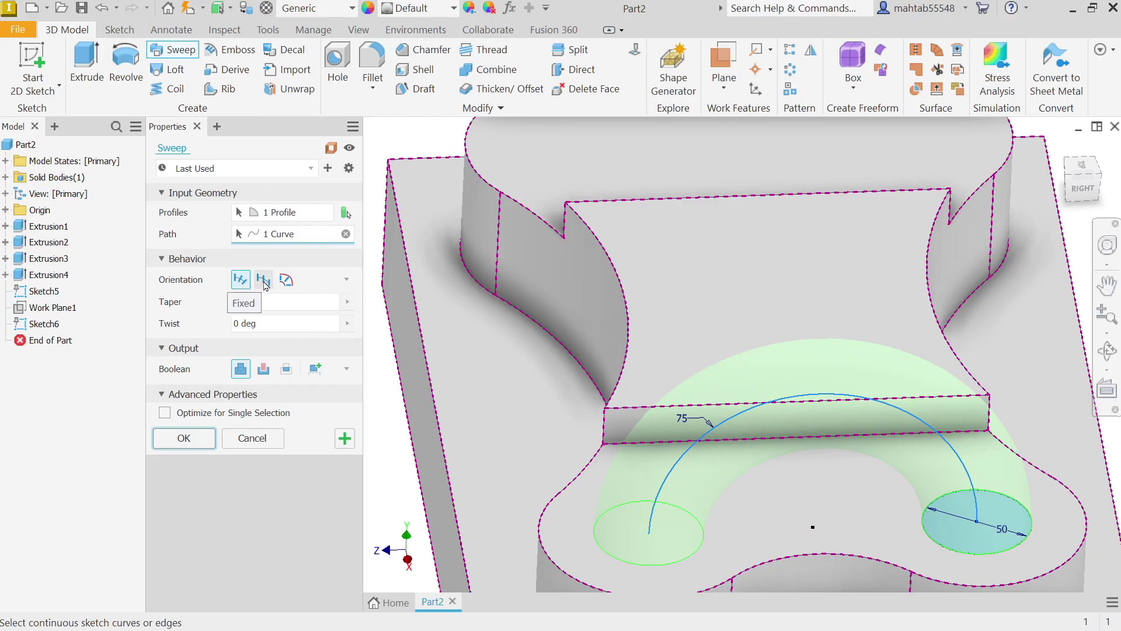
left_click(264, 280)
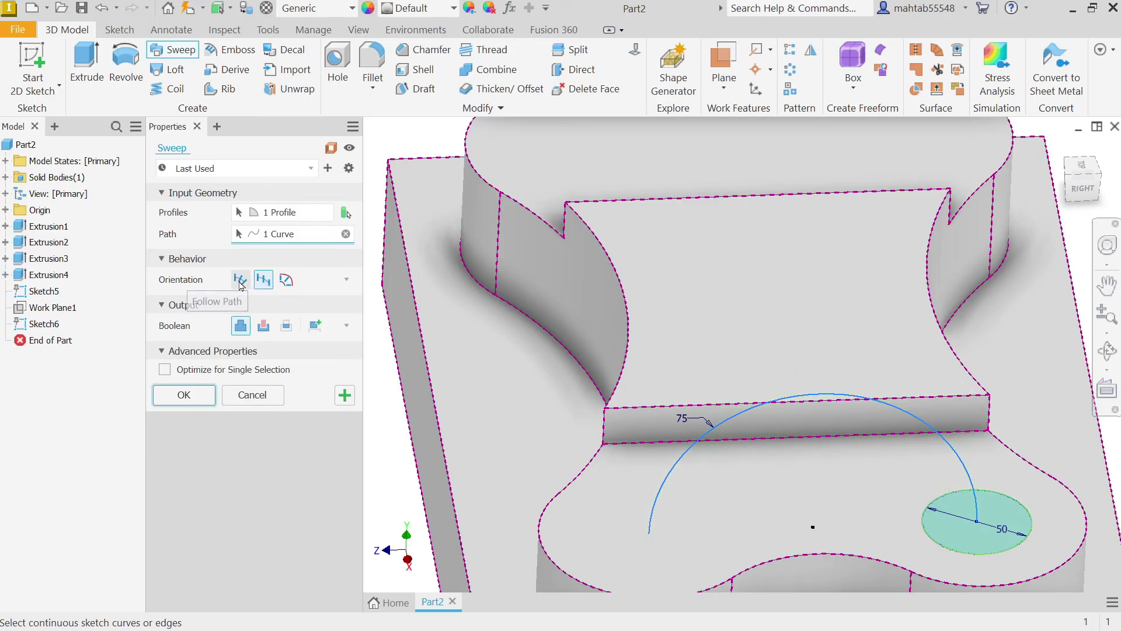
left_click(240, 282)
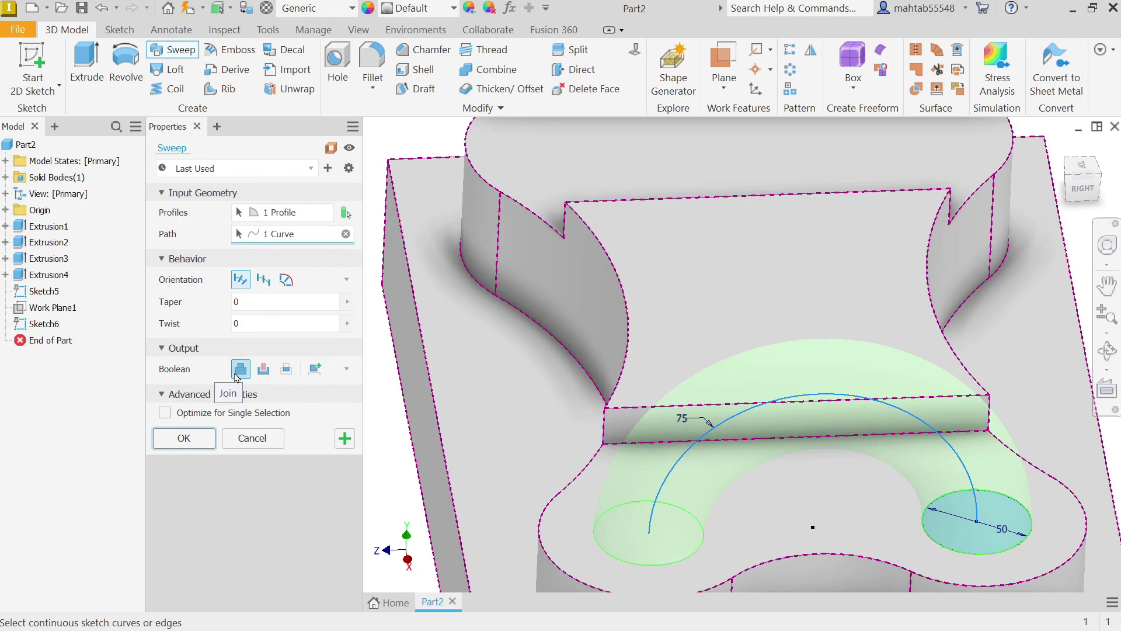
left_click(195, 439)
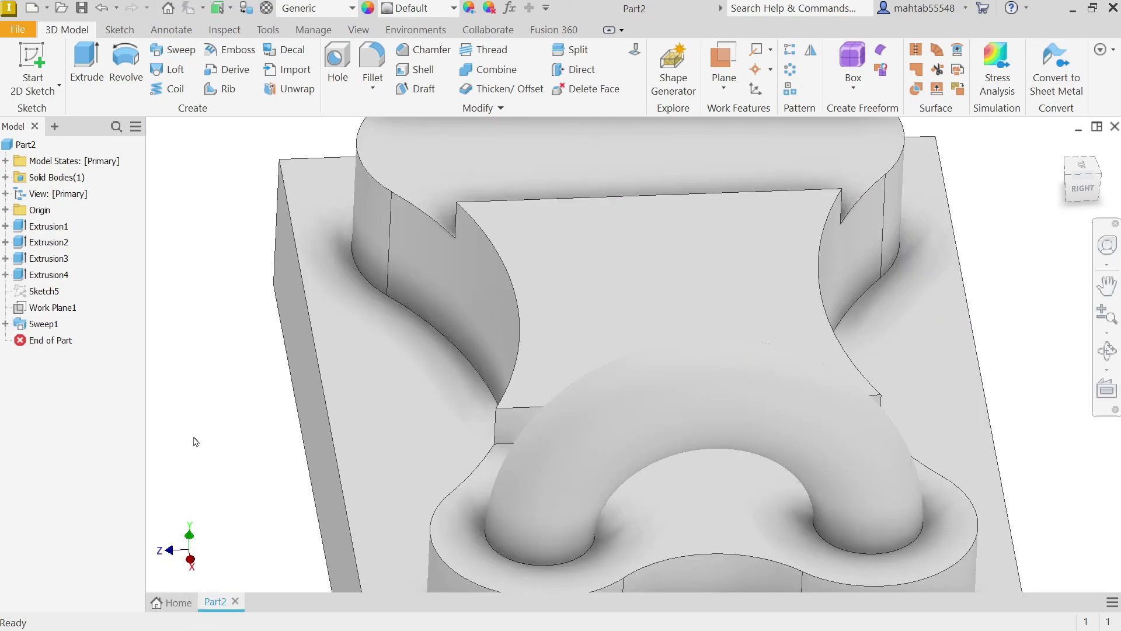
key("Home")
left_click(1060, 148)
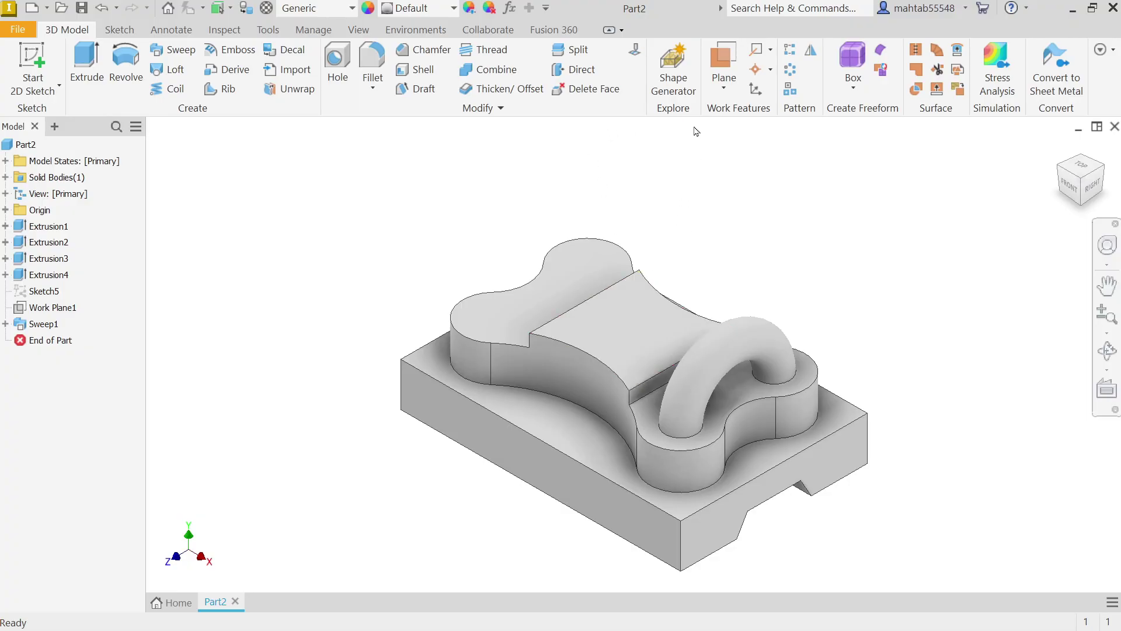
Step: Mirror Sweep1 across the YZ Plane to create the second tube handle
left_click(813, 54)
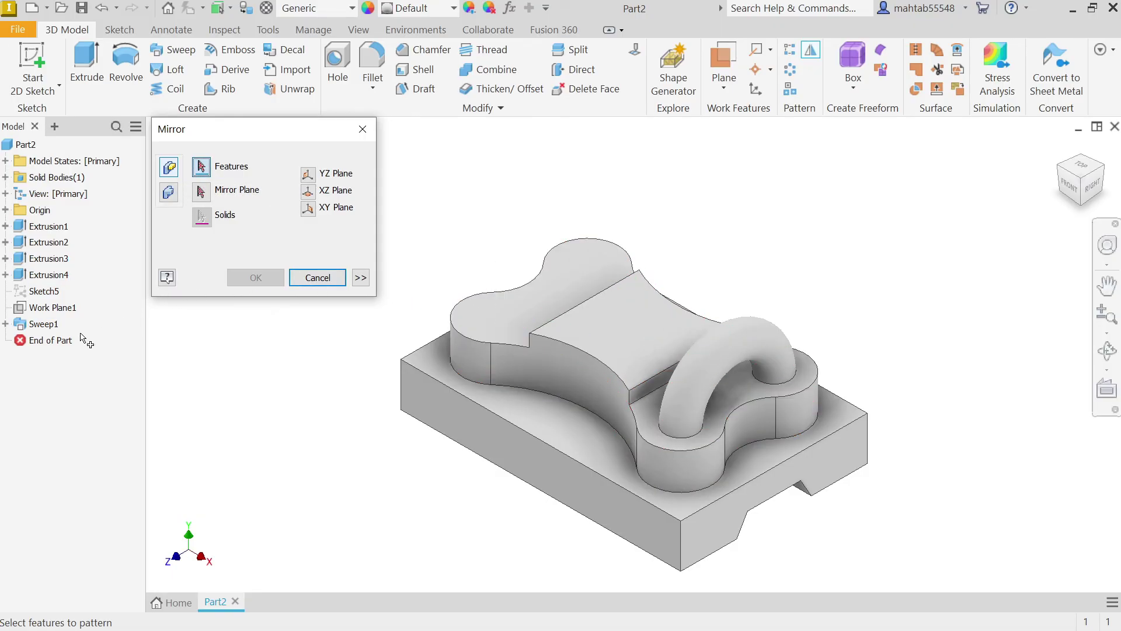
left_click(50, 329)
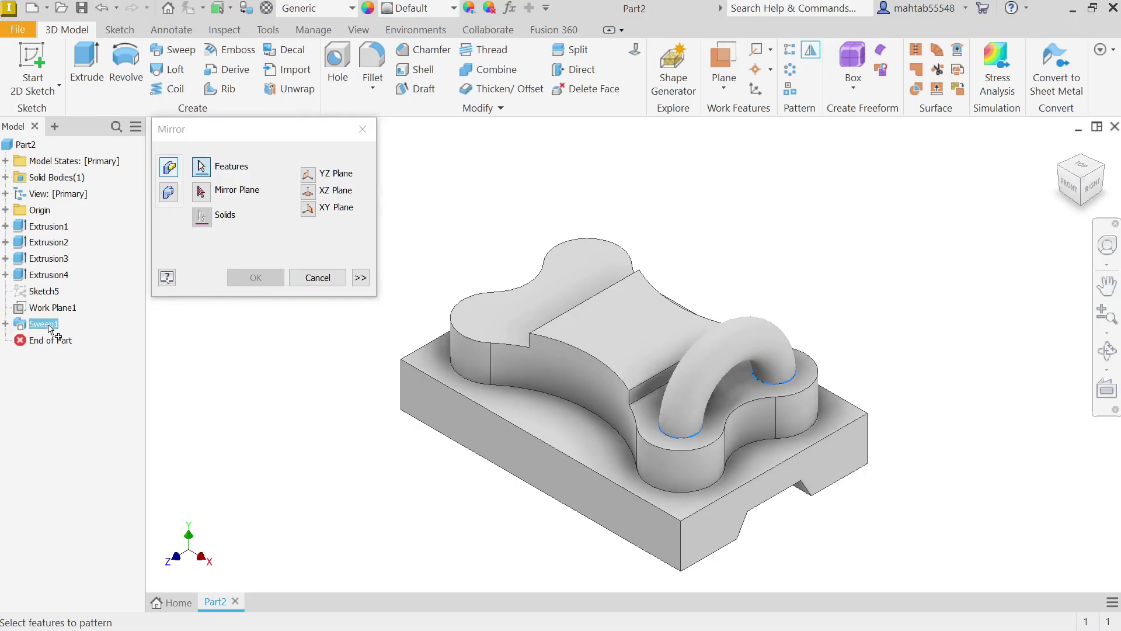
left_click(201, 193)
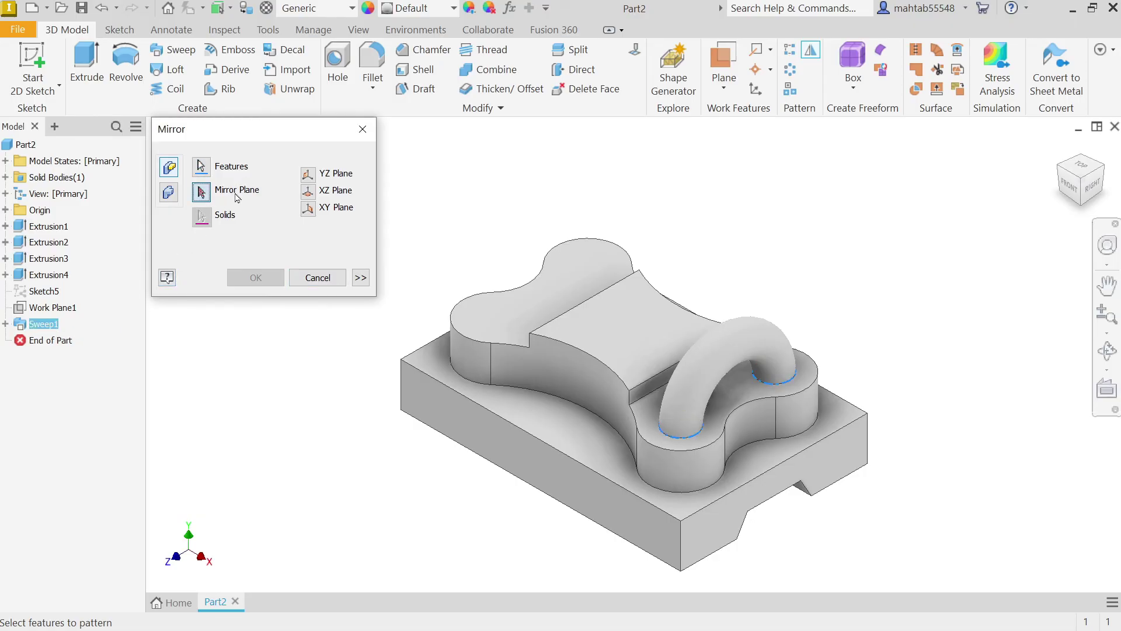
left_click(310, 193)
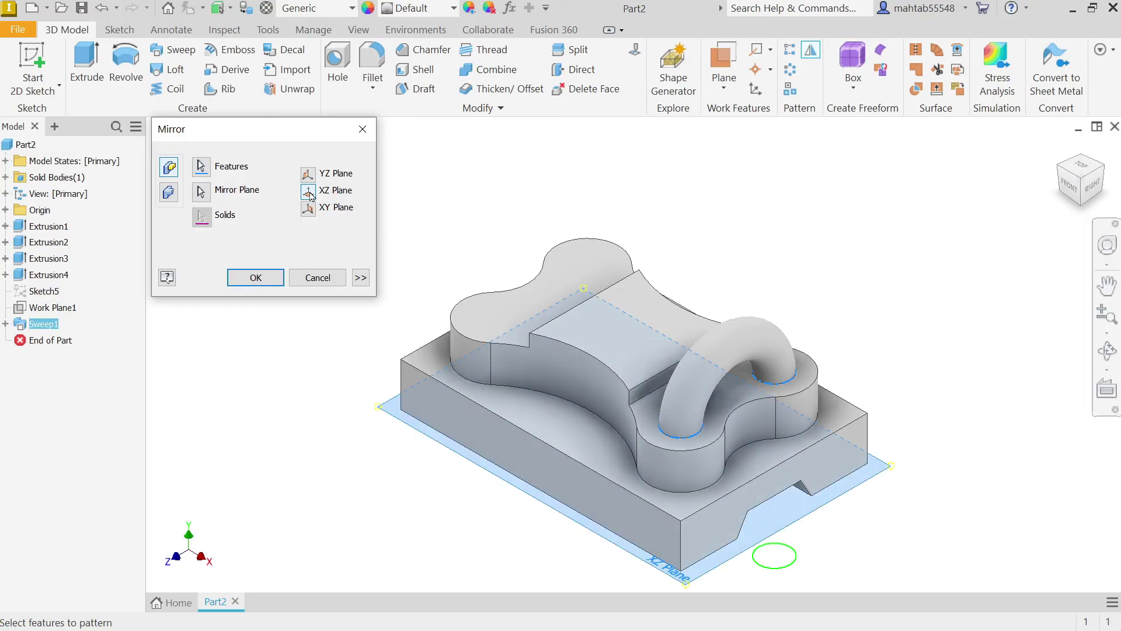
left_click(308, 175)
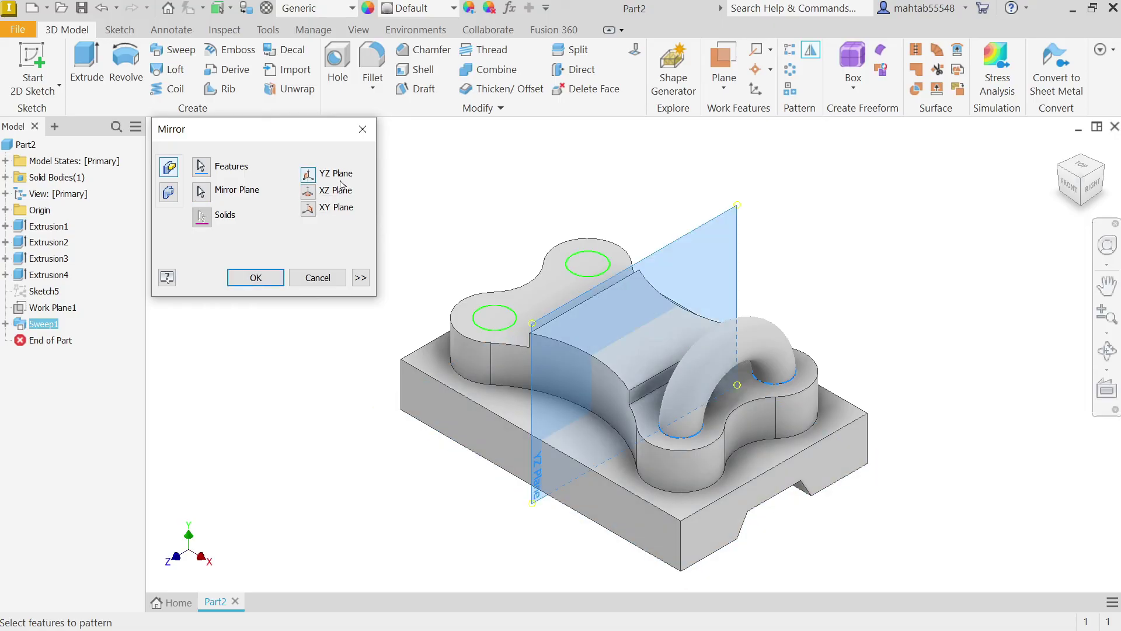
left_click(254, 279)
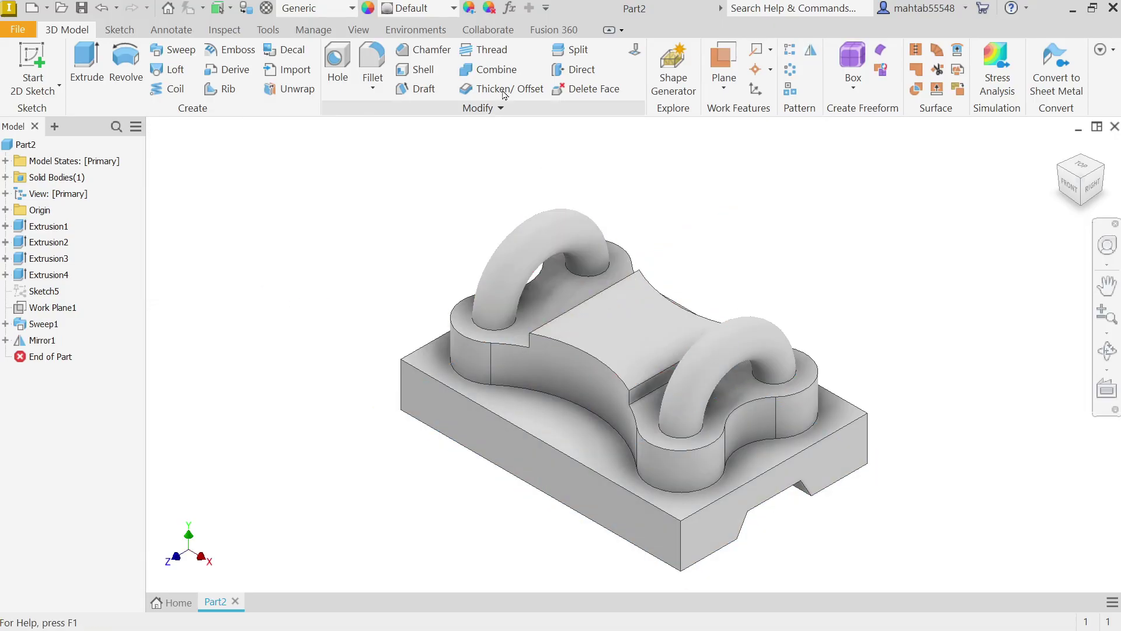
Step: Apply the Cyan appearance to the part
left_click(420, 7)
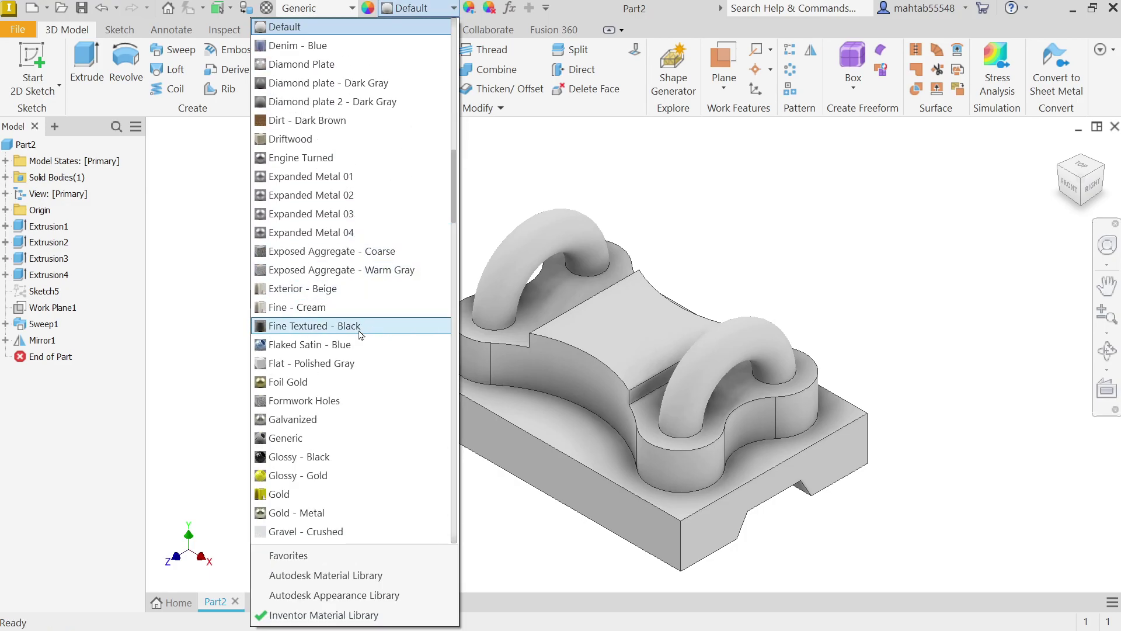
scroll(359, 334, "up", 10)
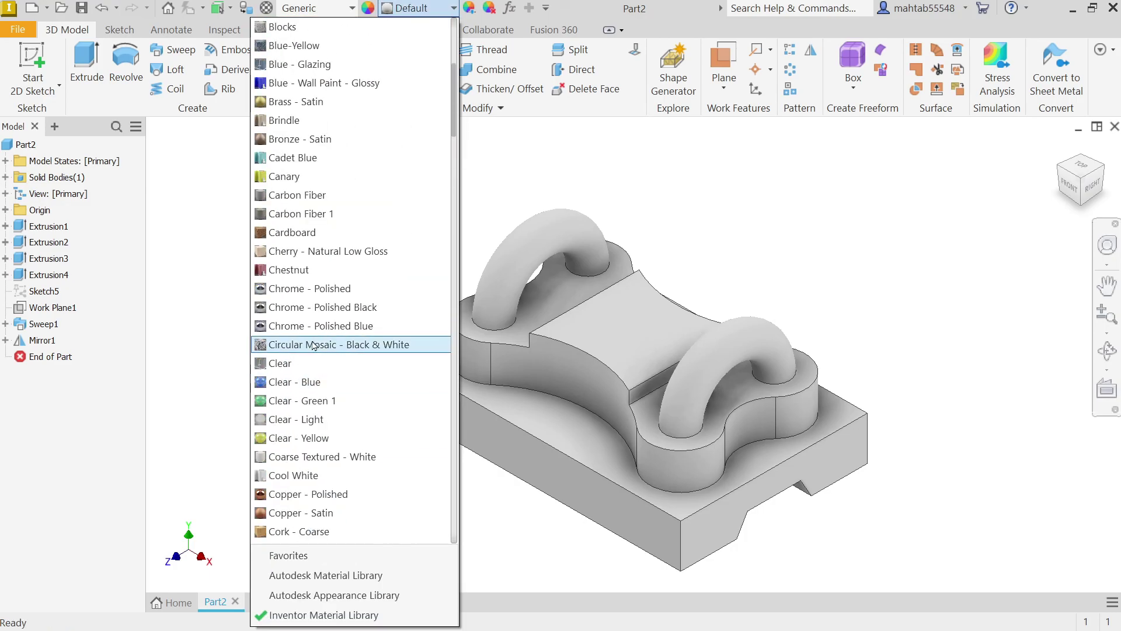
scroll(335, 298, "up", 2)
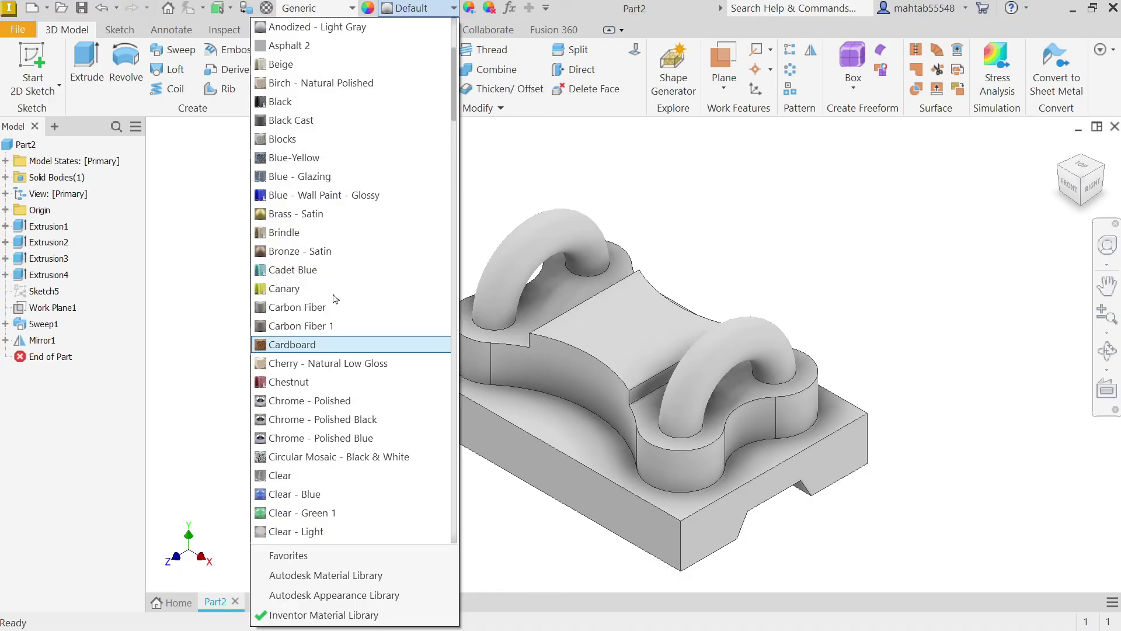
scroll(335, 299, "down", 3)
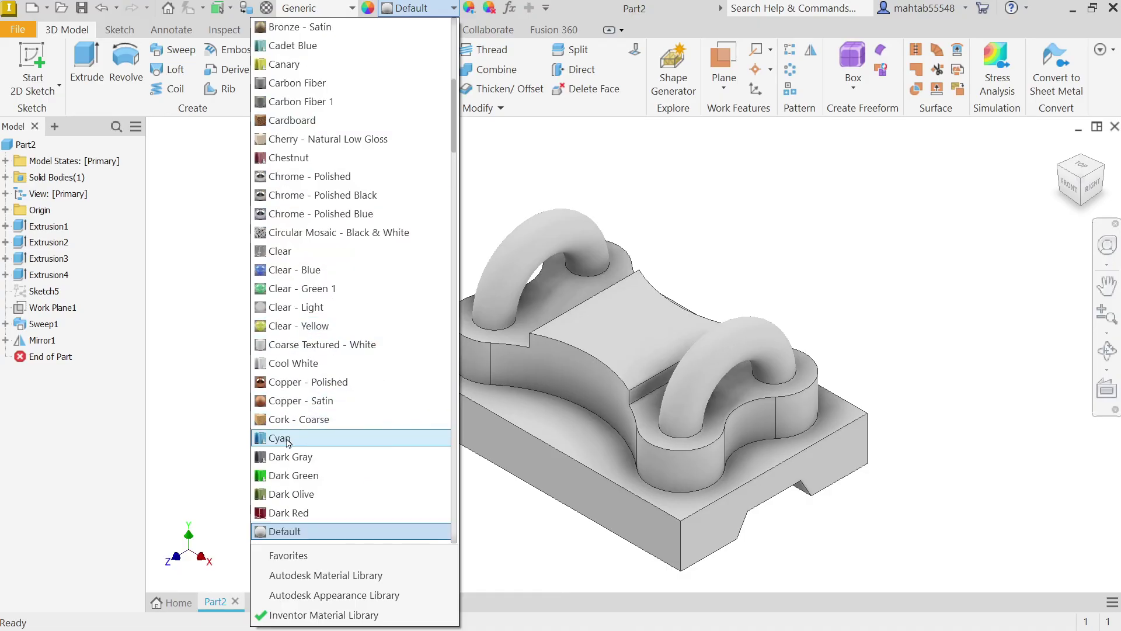
left_click(287, 433)
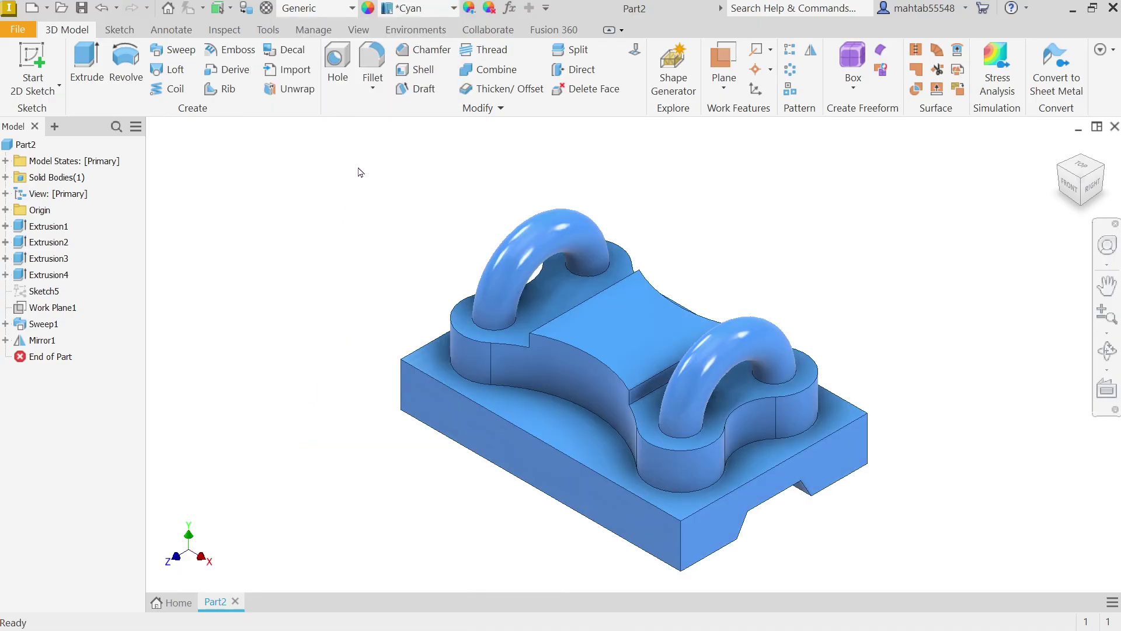
Step: Assign Copper as the part's material
left_click(315, 8)
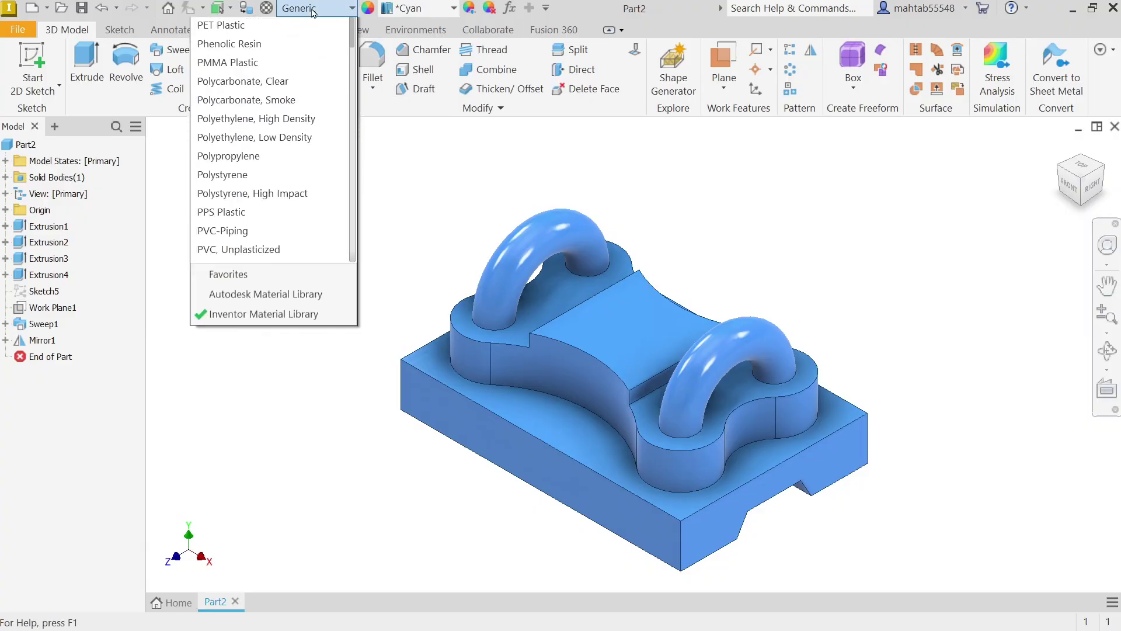
scroll(243, 212, "up", 2)
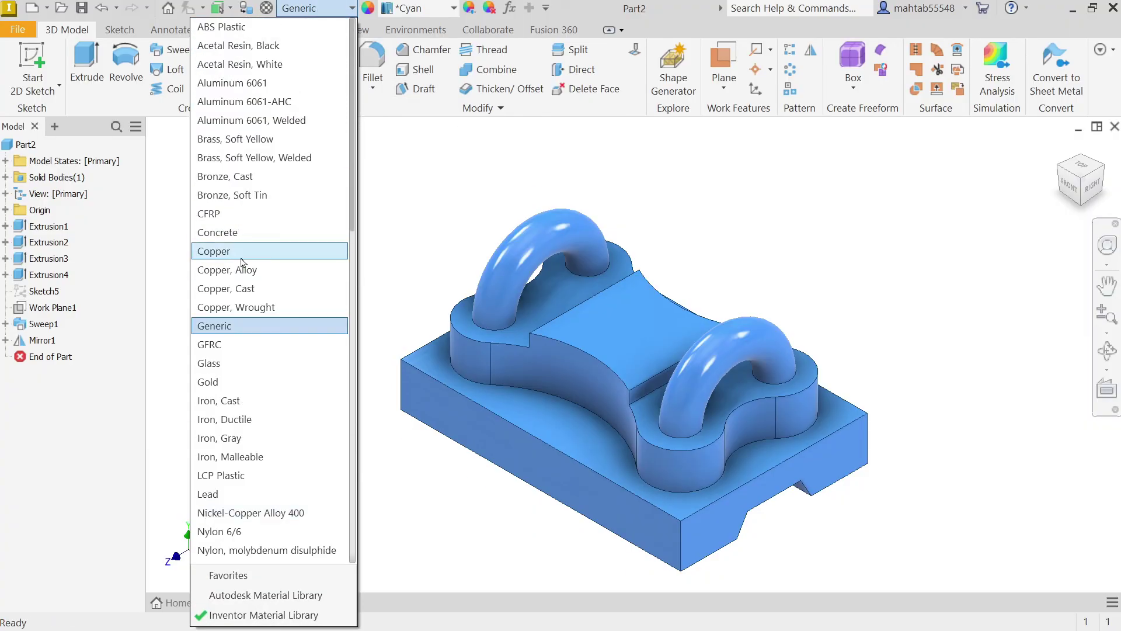
left_click(241, 252)
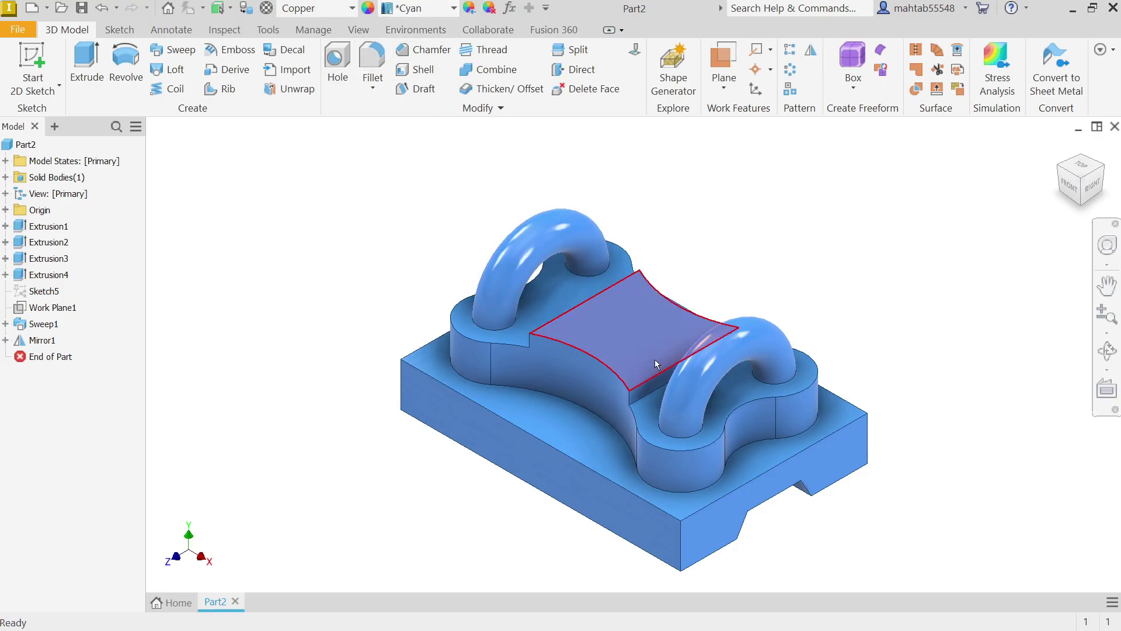
scroll(812, 430, "up", 1)
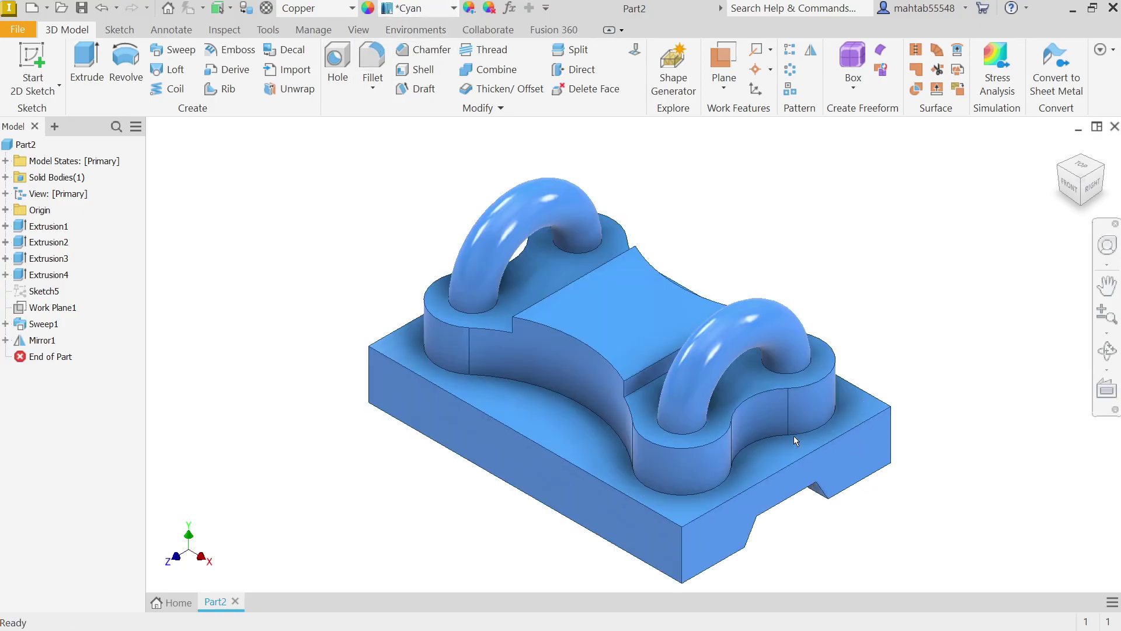
scroll(794, 436, "up", 3)
scroll(793, 436, "down", 2)
scroll(746, 422, "down", 2)
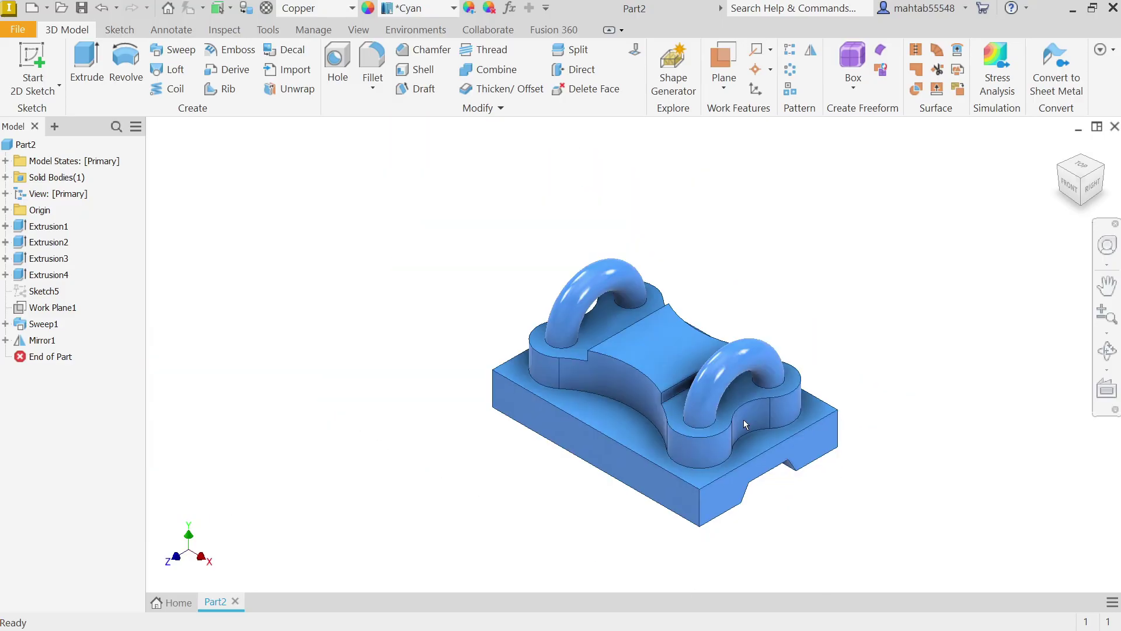
scroll(759, 429, "up", 2)
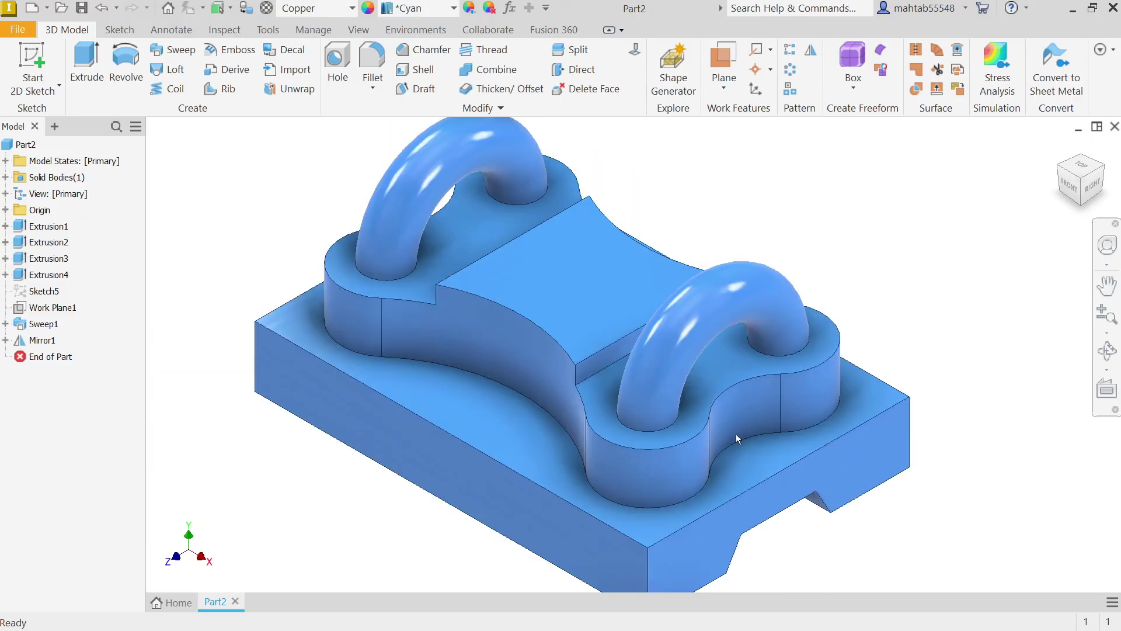
middle_click_drag(731, 405, 713, 306, "shift")
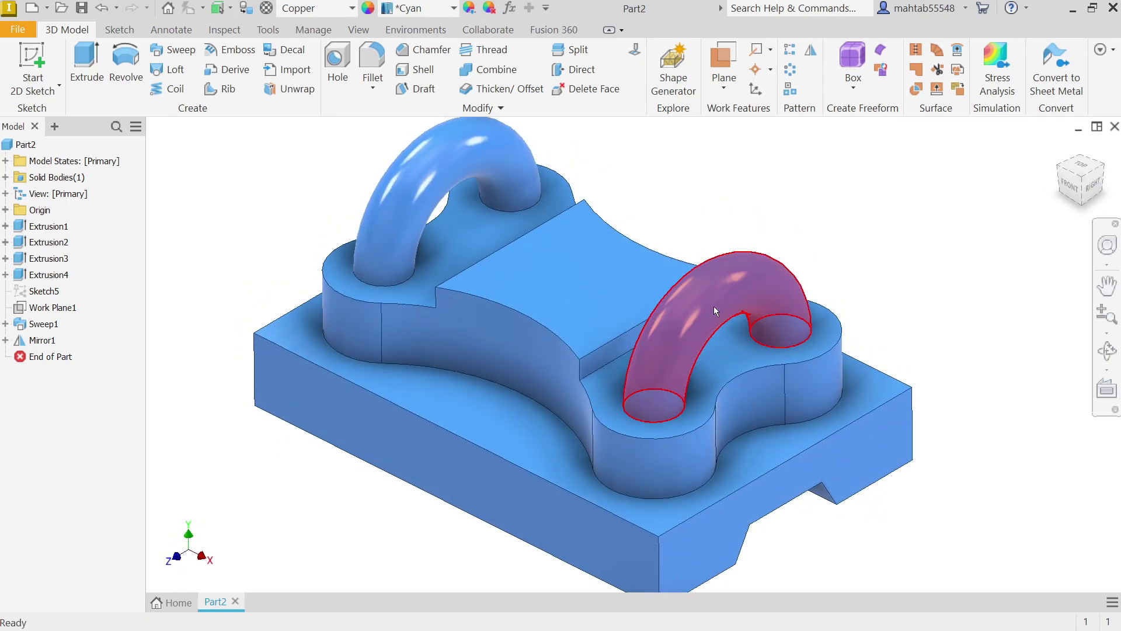